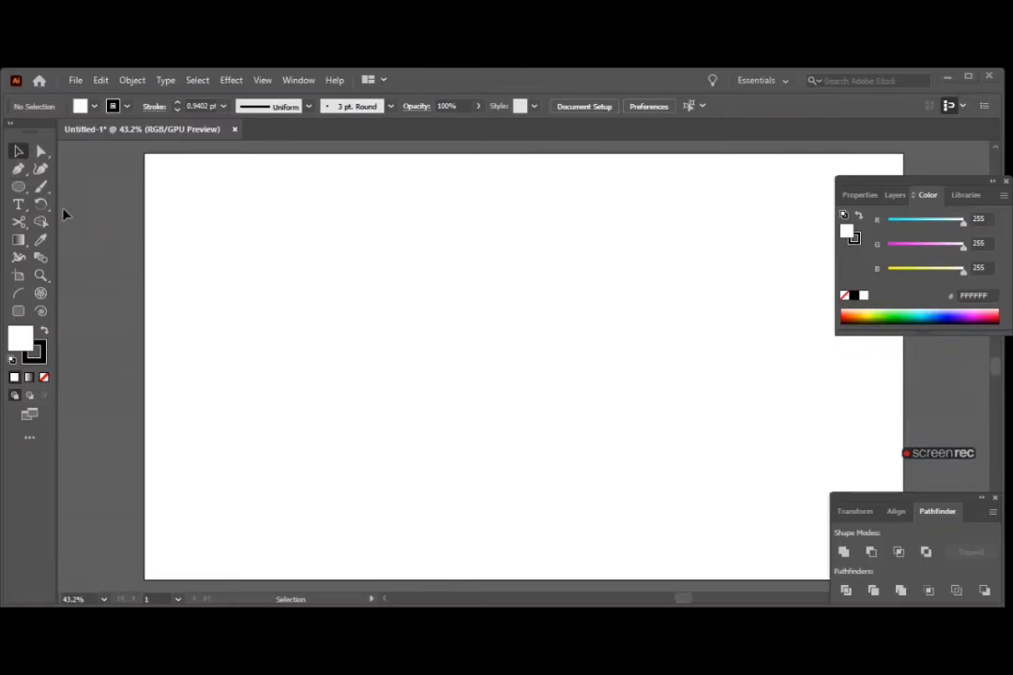
Step: Draw a large circle at the page centre and paste in front a slightly smaller (~678 px) concentric copy
{"action": "left_click", "coordinate": [18, 185]}
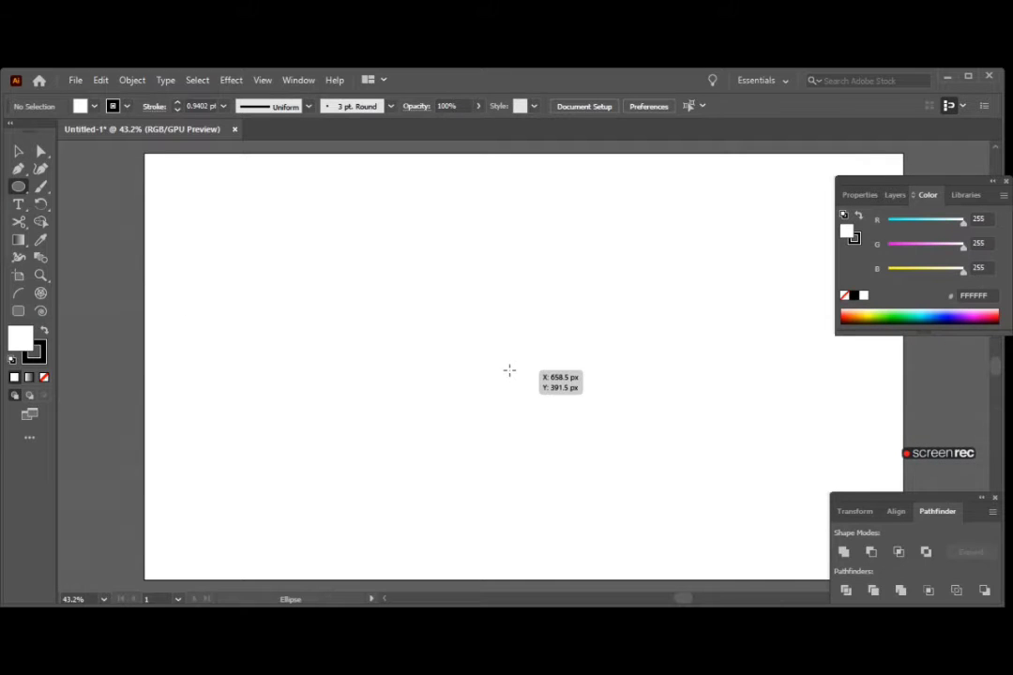
{"action": "left_click_drag", "start_coordinate": [523, 376], "coordinate": [722, 495]}
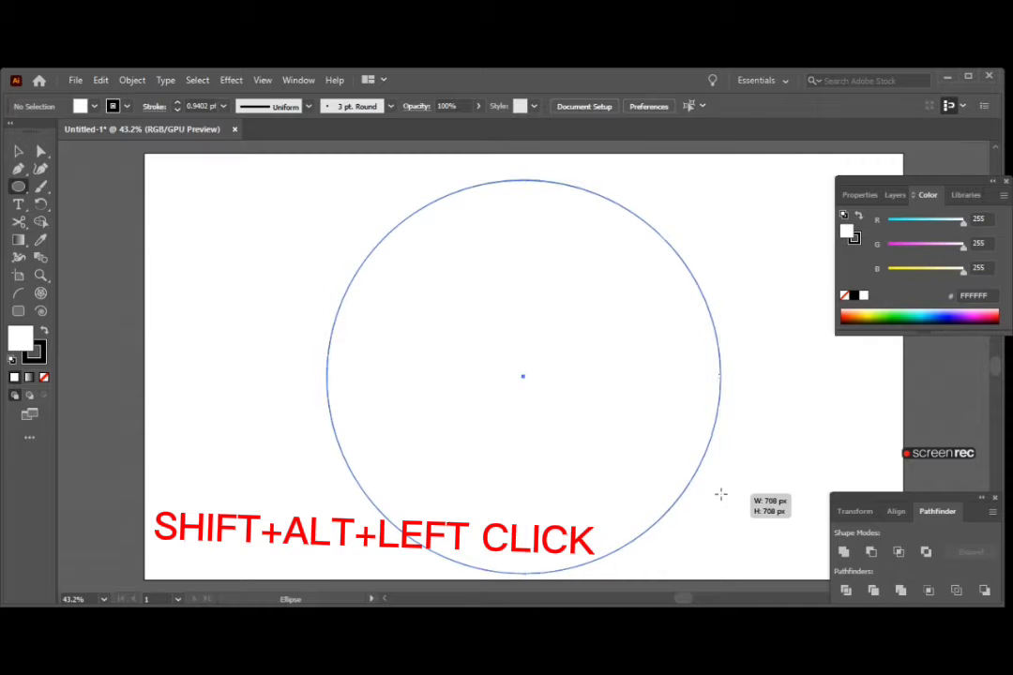
{"action": "left_click", "coordinate": [100, 81]}
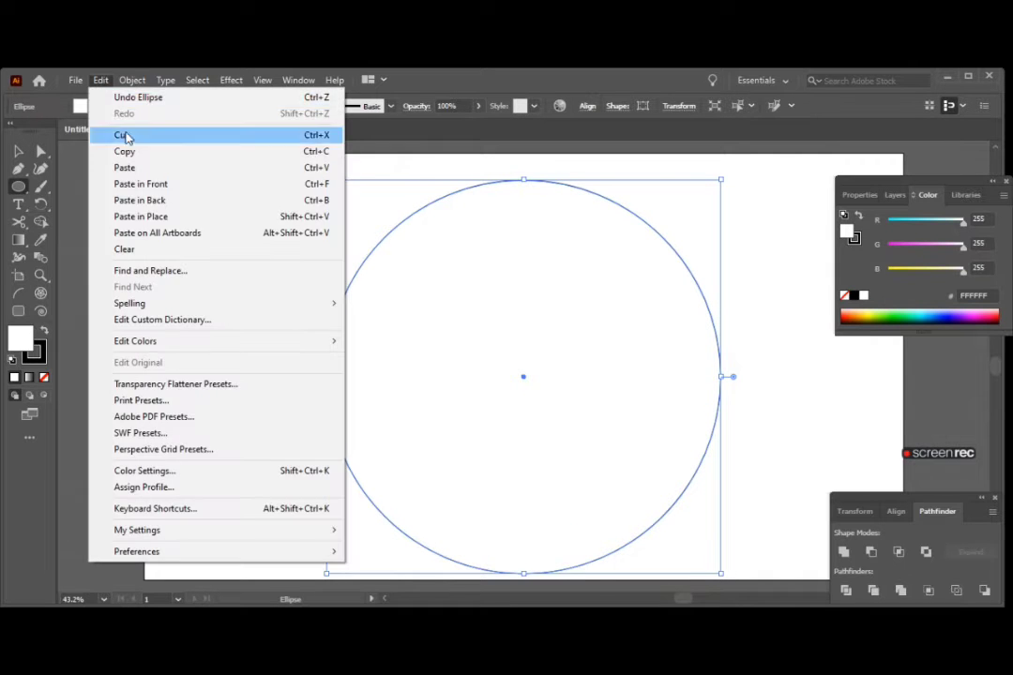
{"action": "left_click", "coordinate": [129, 152]}
{"action": "left_click", "coordinate": [100, 81]}
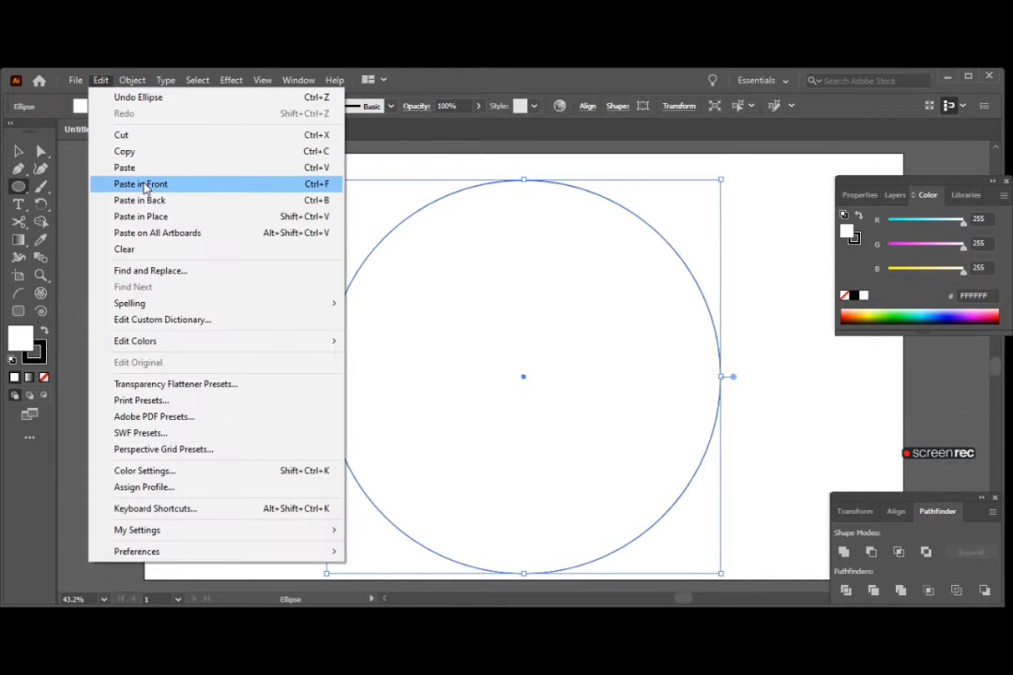
{"action": "left_click", "coordinate": [143, 184]}
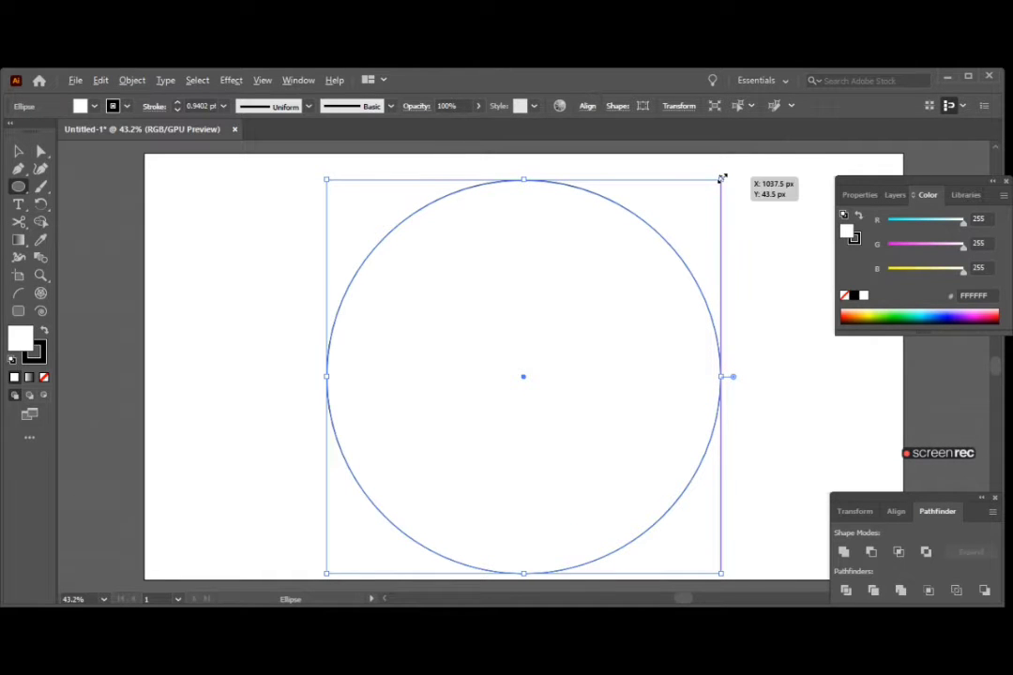
{"action": "left_click_drag", "start_coordinate": [722, 179], "coordinate": [713, 185]}
Step: Cut the outer circle at top-left and bottom-left, and the inner circle at upper-right and right
{"action": "left_click", "coordinate": [18, 150]}
{"action": "left_click", "coordinate": [260, 221]}
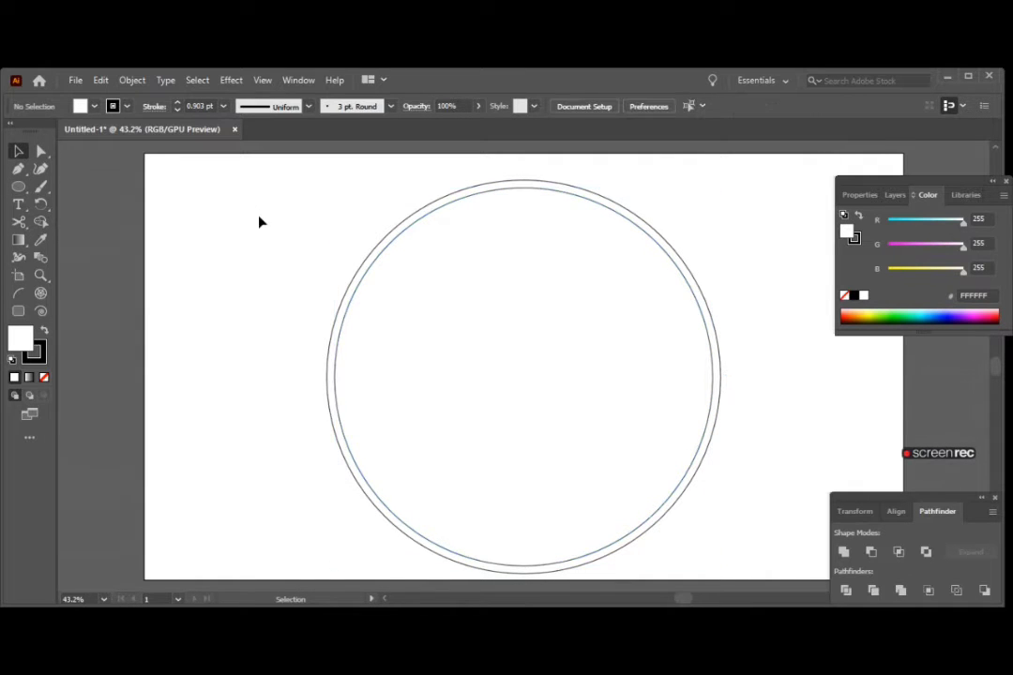
{"action": "left_click", "coordinate": [451, 197]}
{"action": "left_click", "coordinate": [20, 224]}
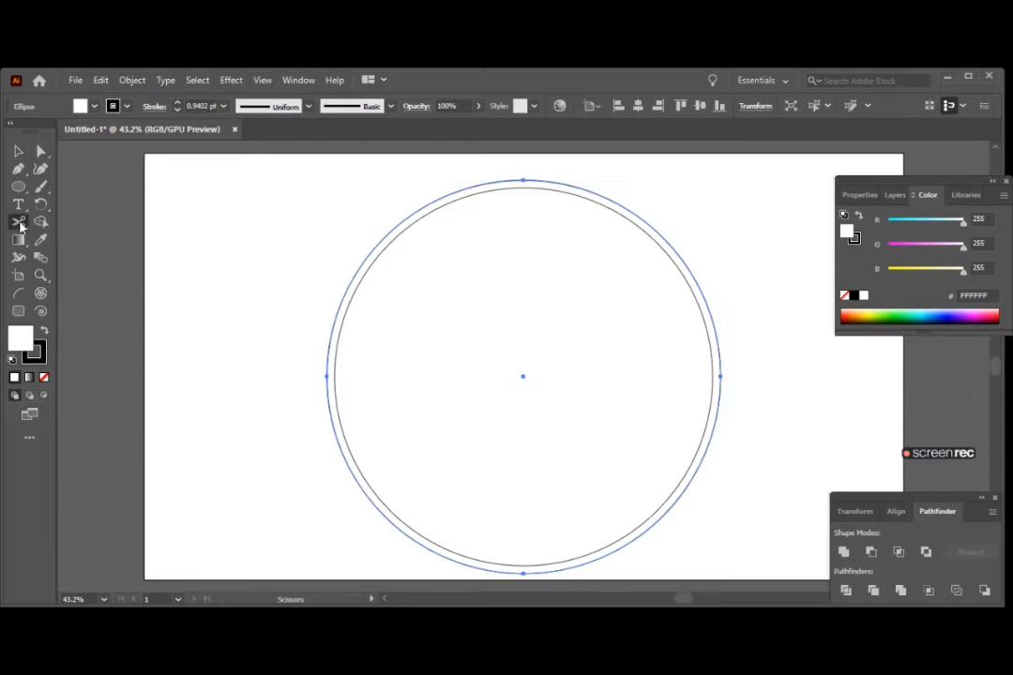
{"action": "left_click", "coordinate": [414, 211]}
{"action": "left_click", "coordinate": [400, 527]}
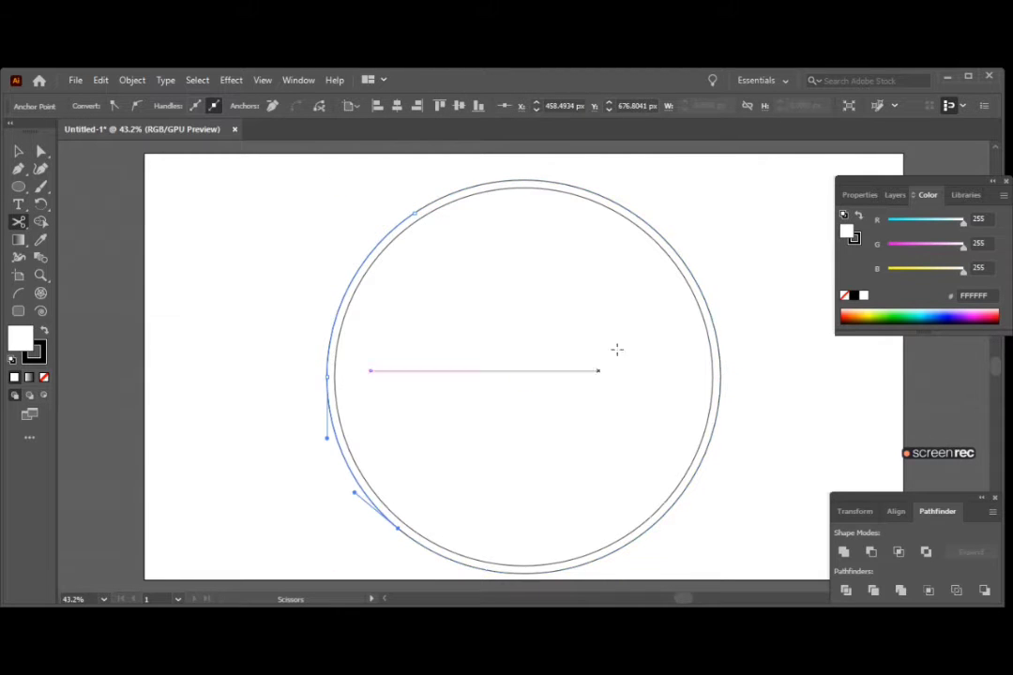
{"action": "left_click", "coordinate": [642, 227]}
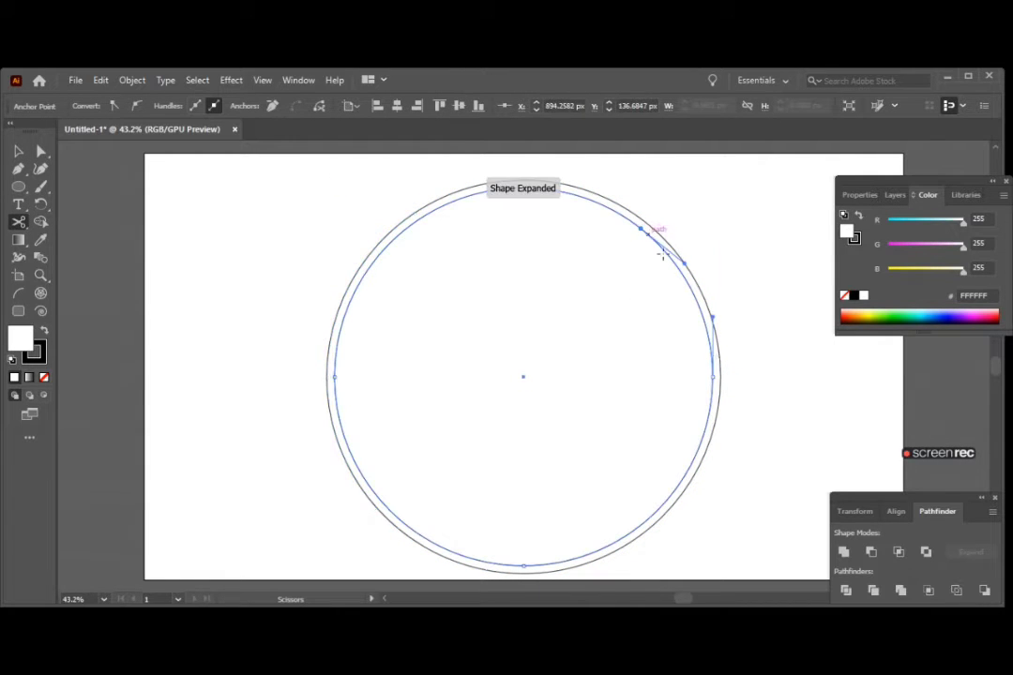
{"action": "left_click", "coordinate": [711, 401]}
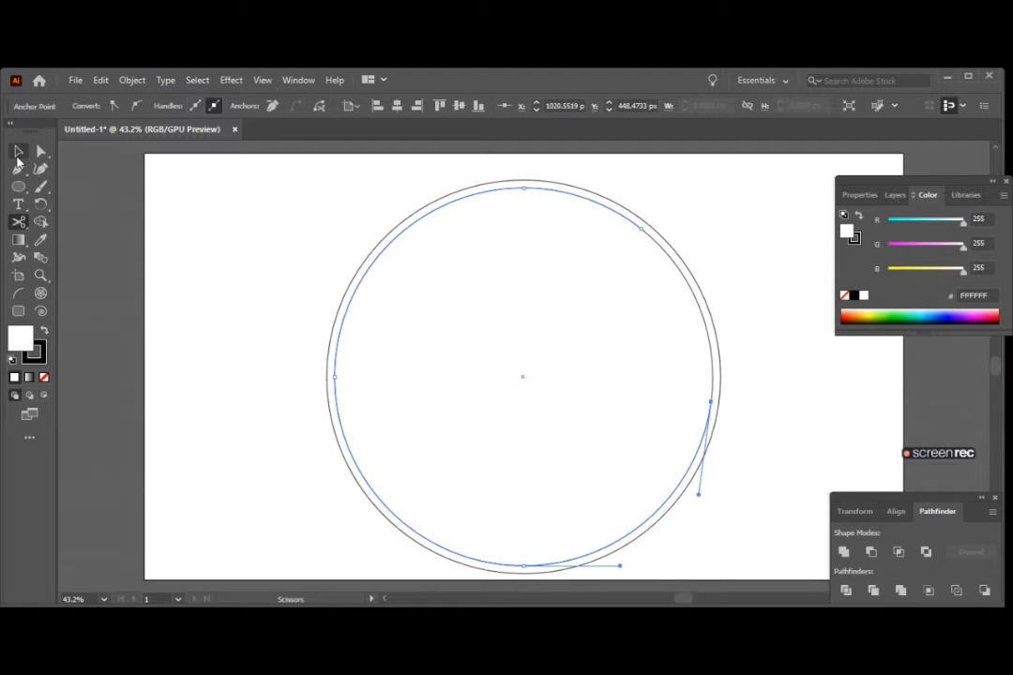
Step: Delete the cut-off right and left arcs, then select the two remaining ring paths
{"action": "key", "text": "v"}
{"action": "left_click", "coordinate": [703, 319]}
{"action": "key", "text": "Delete"}
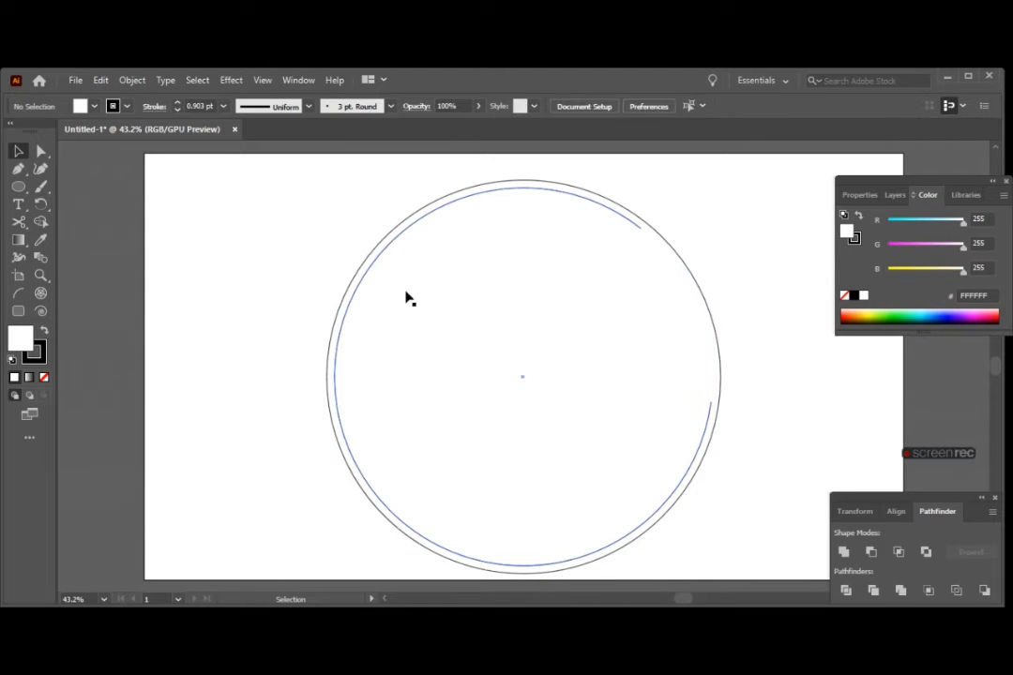
{"action": "left_click", "coordinate": [355, 283]}
{"action": "key", "text": "Delete"}
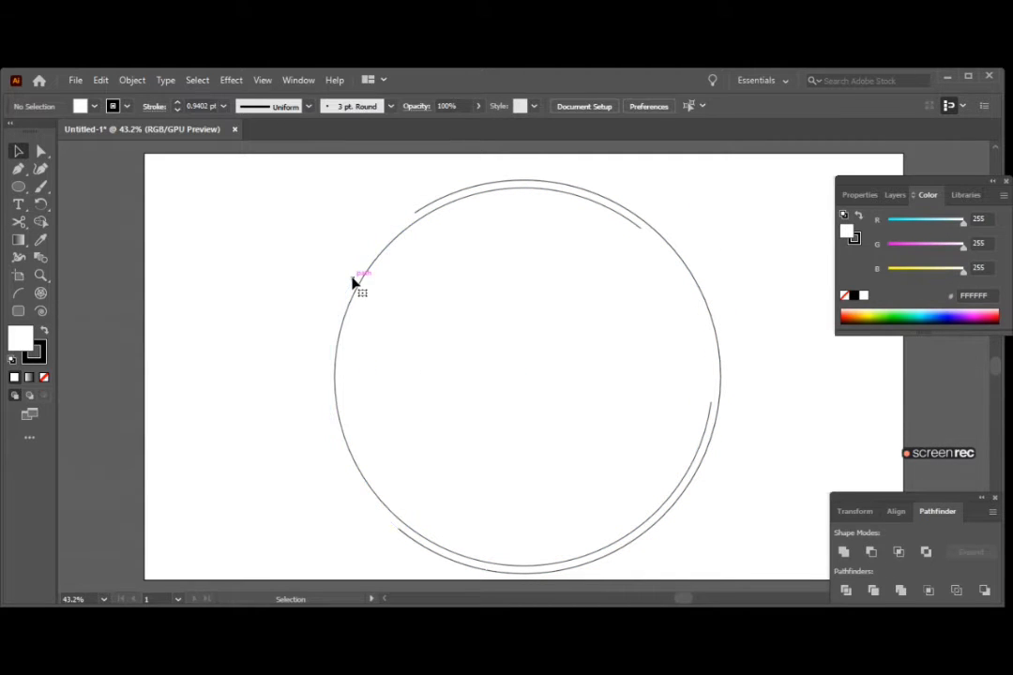
{"action": "left_click", "coordinate": [602, 206]}
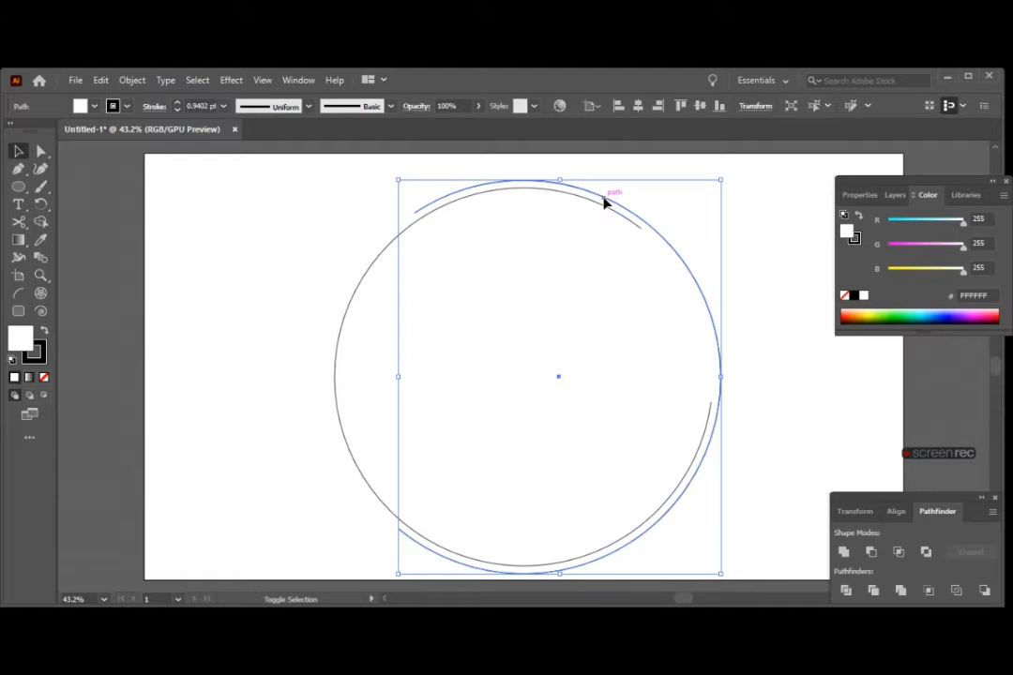
{"action": "left_click", "coordinate": [601, 208], "text": "shift"}
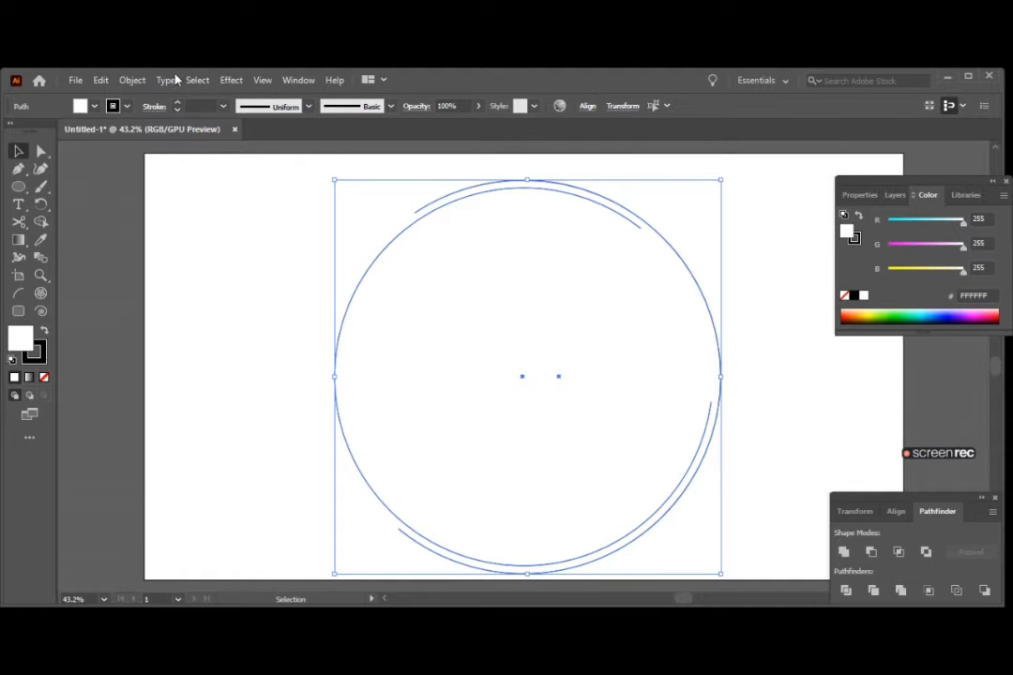
Step: Give the ring paths a 16 pt stroke with the tapered Width Profile 1
{"action": "left_click", "coordinate": [178, 106]}
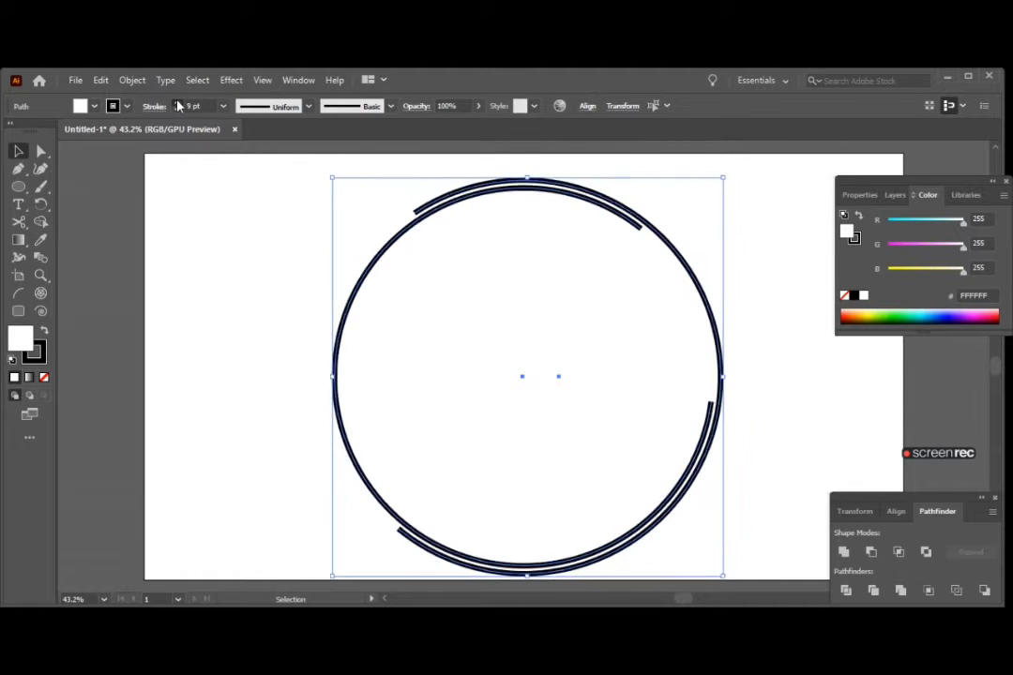
{"action": "left_click", "coordinate": [306, 107]}
{"action": "left_click", "coordinate": [276, 155]}
{"action": "left_click", "coordinate": [265, 244]}
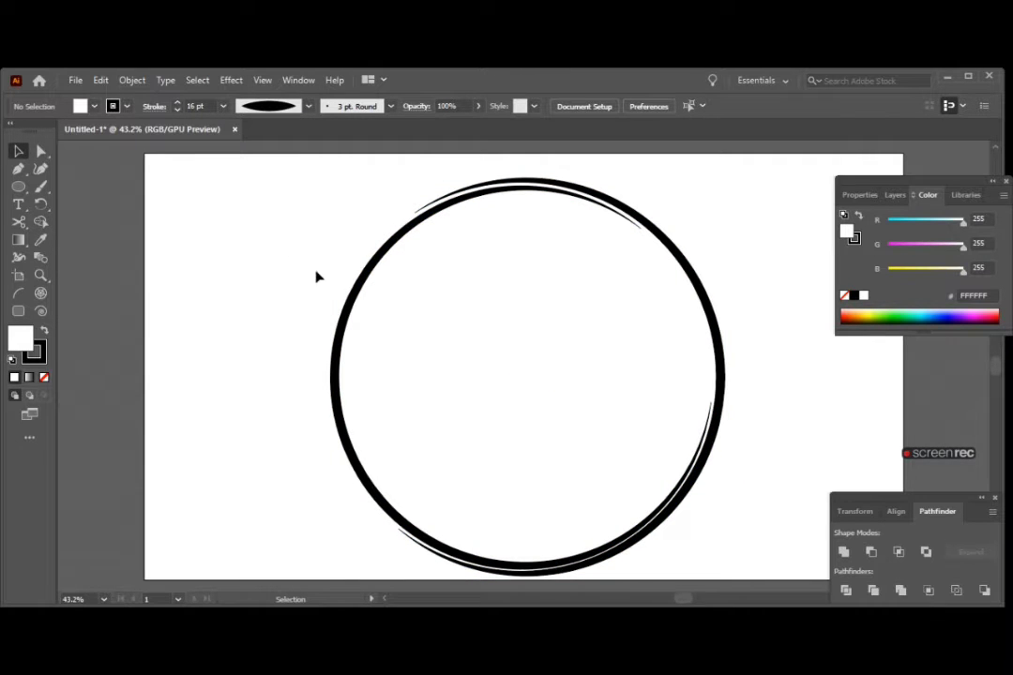
Step: Colour the inner and outer ring strokes dark green
{"action": "left_click", "coordinate": [357, 295]}
{"action": "left_click", "coordinate": [702, 267], "text": "shift"}
{"action": "left_click", "coordinate": [127, 106]}
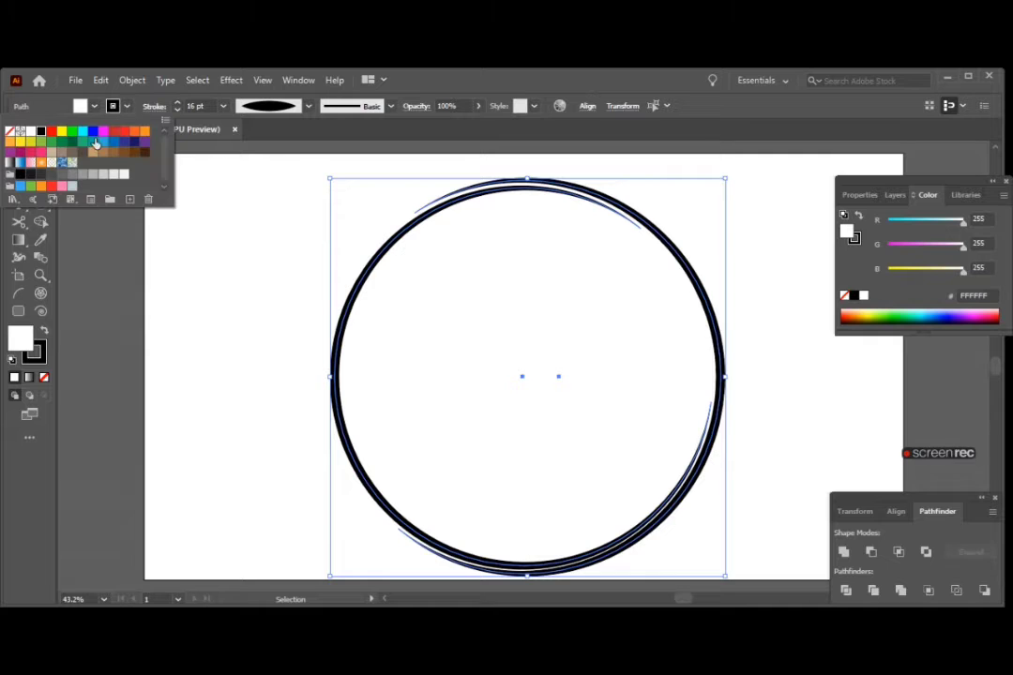
{"action": "left_click", "coordinate": [71, 145]}
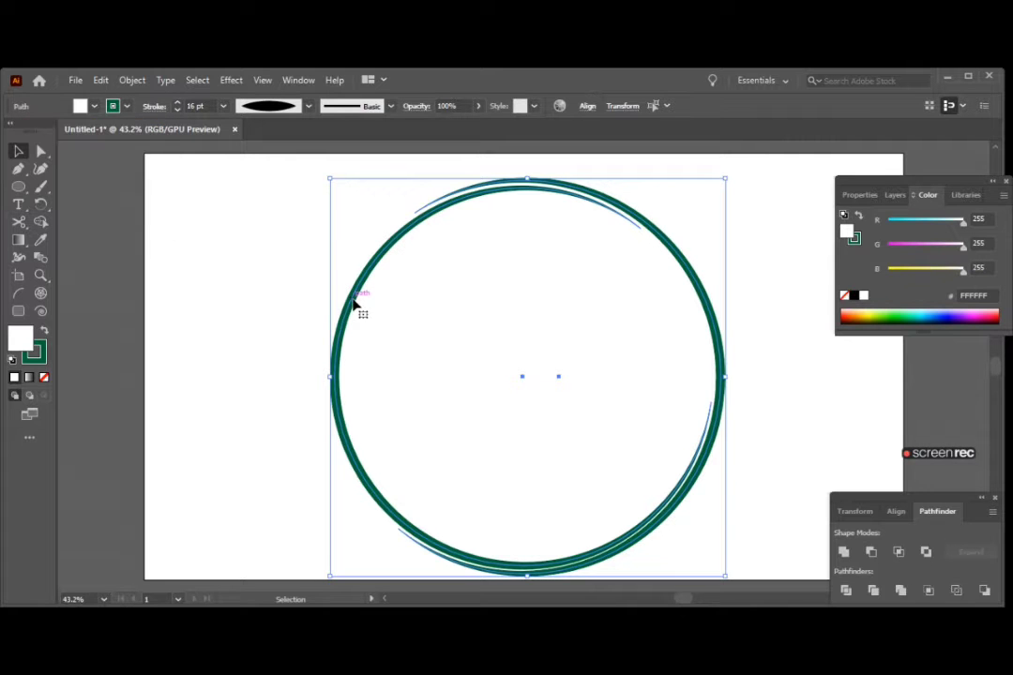
Step: Give one overlapping arc a brighter teal-green stroke
{"action": "left_click", "coordinate": [235, 293]}
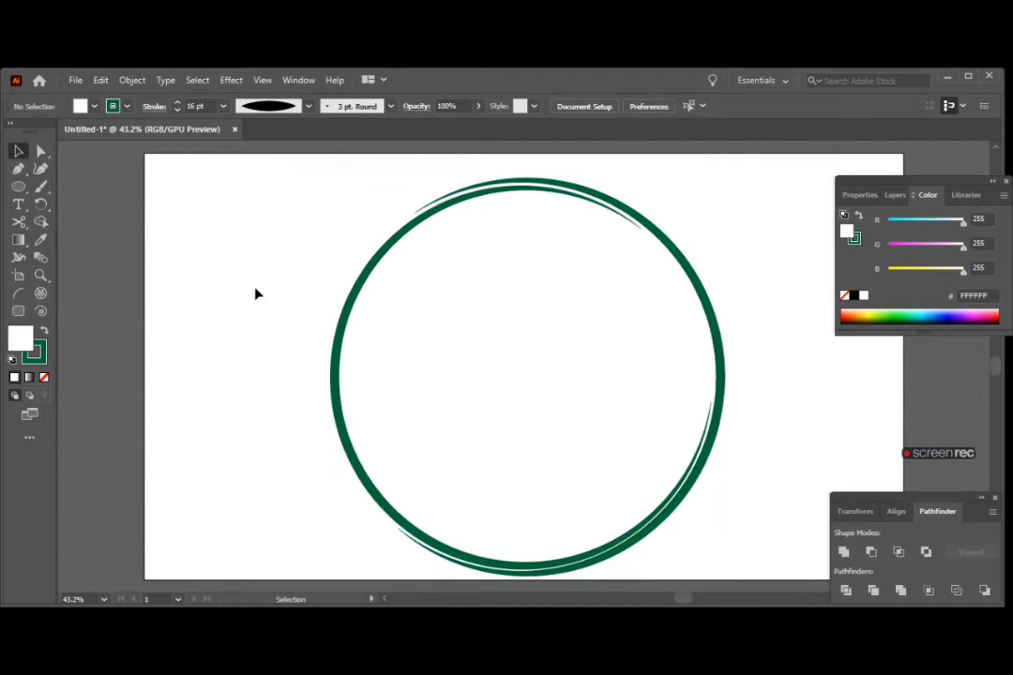
{"action": "left_click", "coordinate": [340, 335]}
{"action": "left_click", "coordinate": [697, 290]}
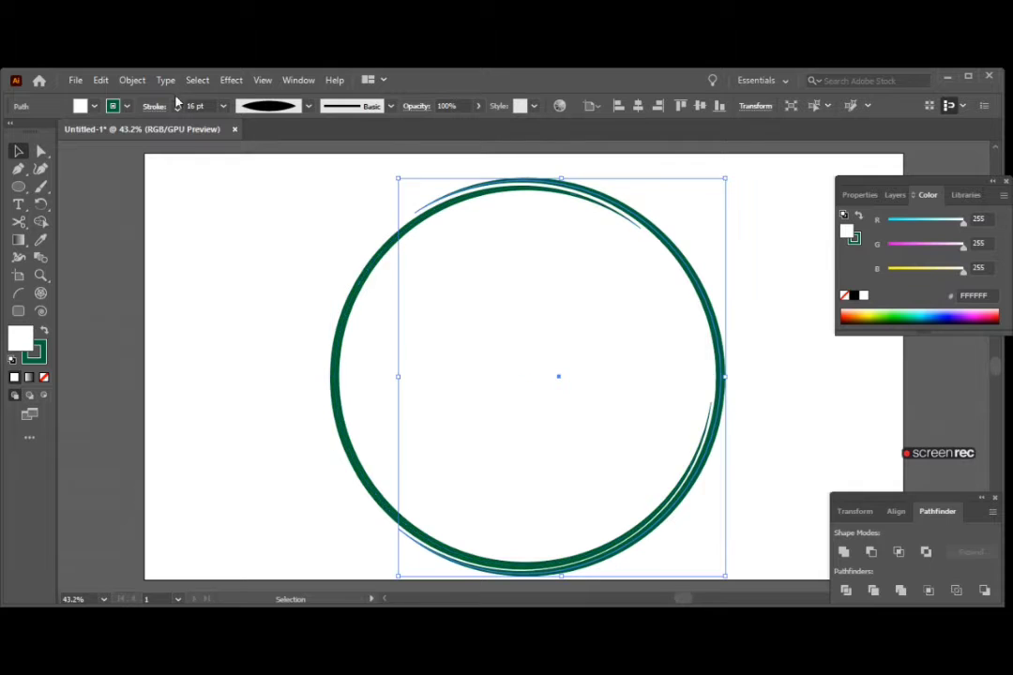
{"action": "left_click", "coordinate": [127, 108]}
{"action": "left_click", "coordinate": [63, 145]}
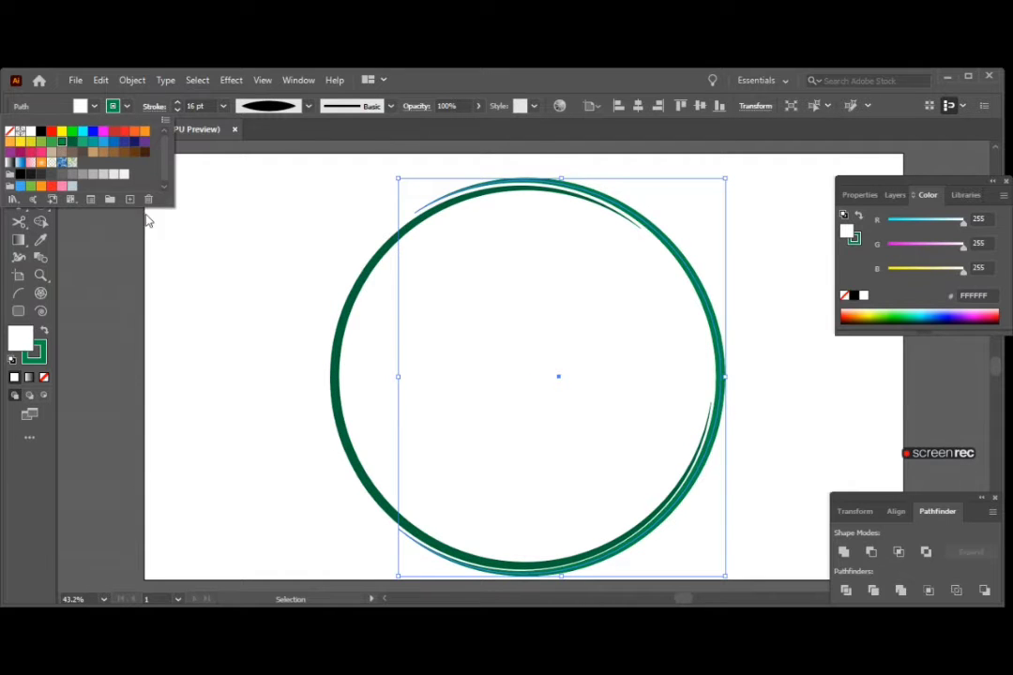
{"action": "left_click", "coordinate": [155, 239]}
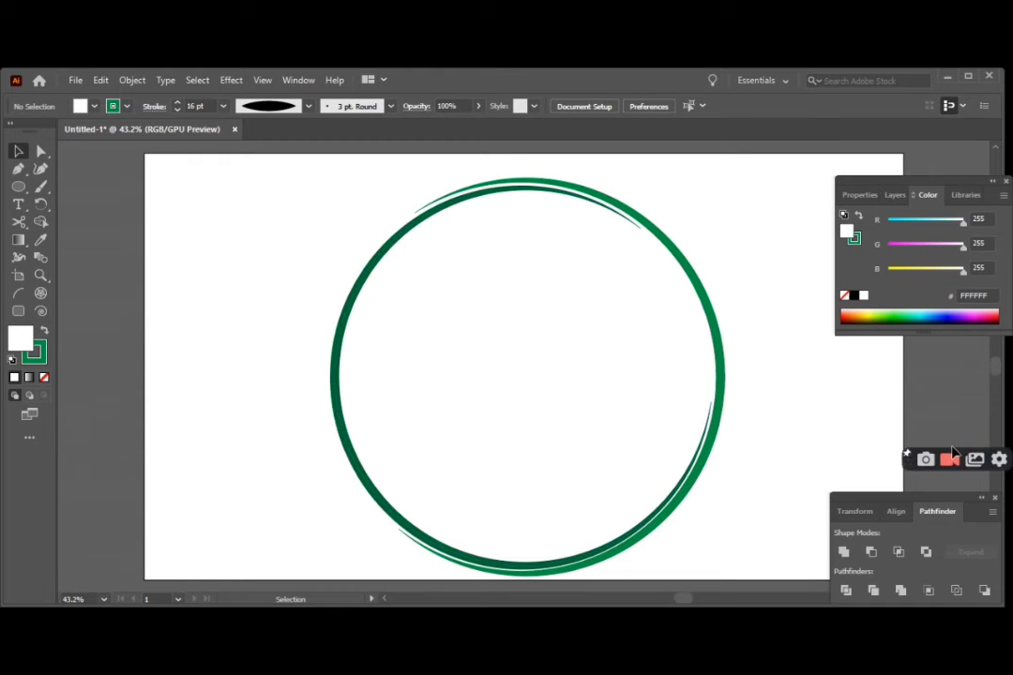
Step: Draw two curved leaf outlines on a short stem just outside the ring's upper left
{"action": "left_click", "coordinate": [18, 168]}
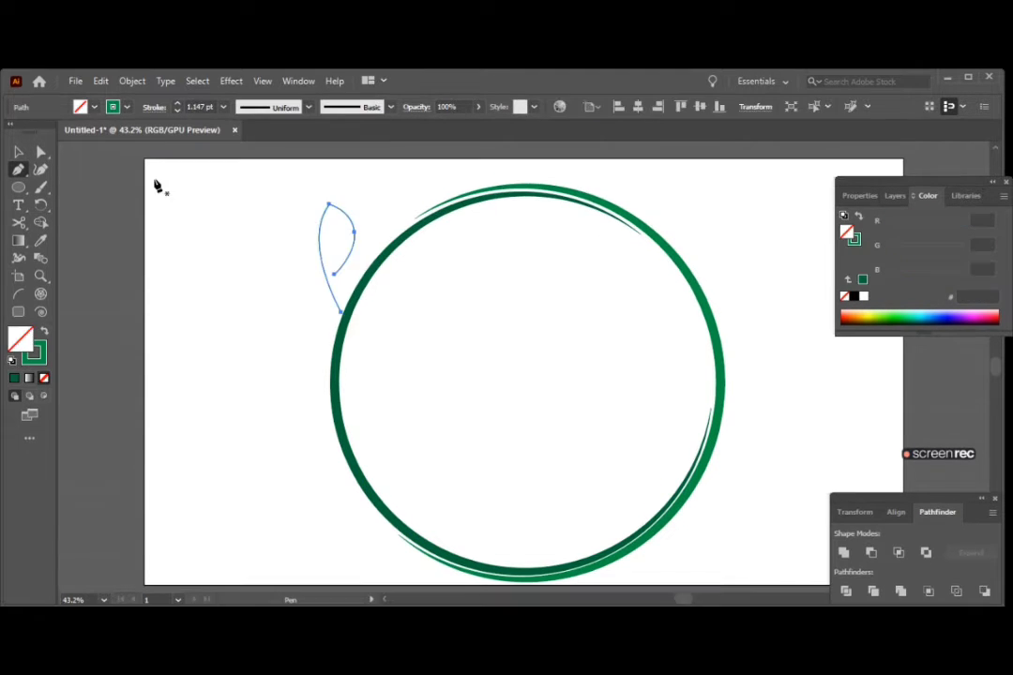
{"action": "left_click", "coordinate": [17, 153]}
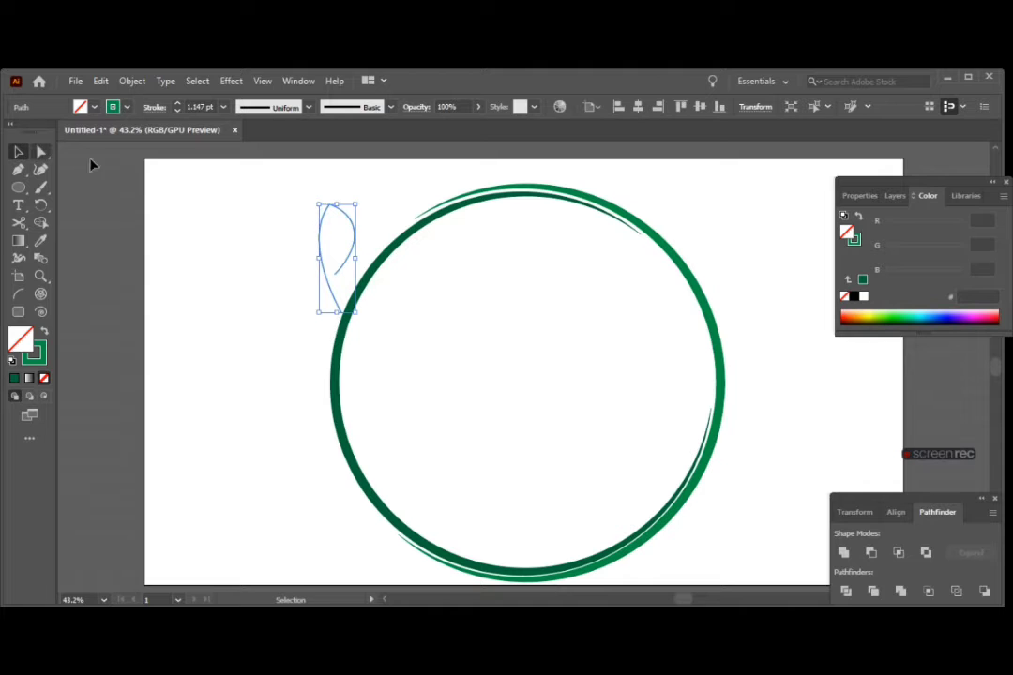
{"action": "left_click", "coordinate": [272, 258]}
{"action": "left_click", "coordinate": [17, 170]}
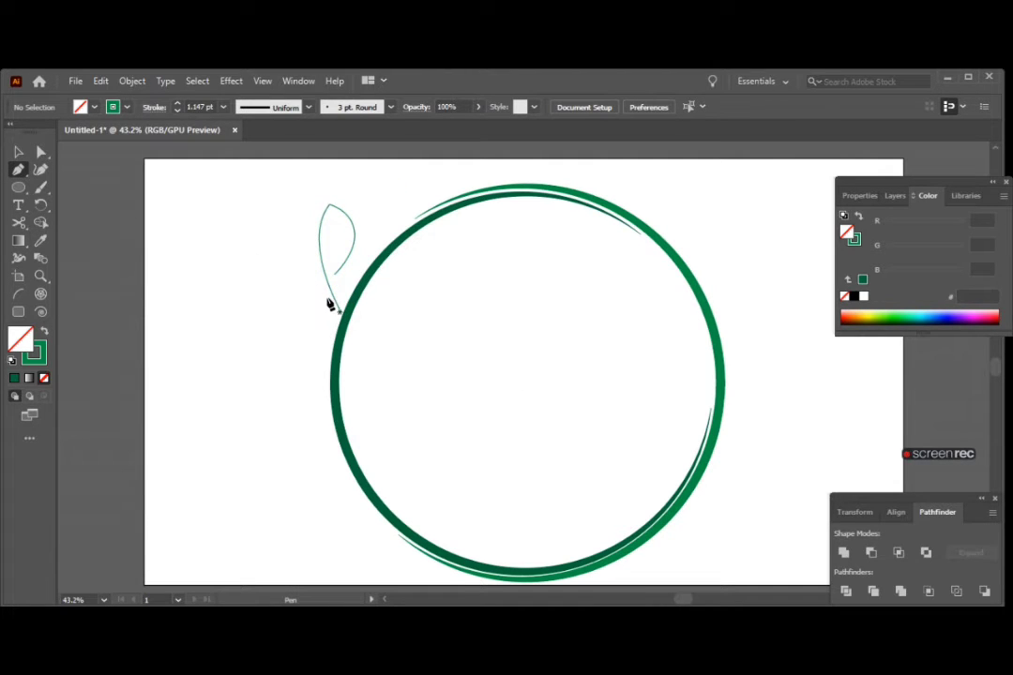
{"action": "mouse_move", "coordinate": [329, 302]}
{"action": "left_mouse_down"}
{"action": "mouse_move", "coordinate": [272, 292]}
{"action": "mouse_move", "coordinate": [255, 265]}
{"action": "left_mouse_up"}
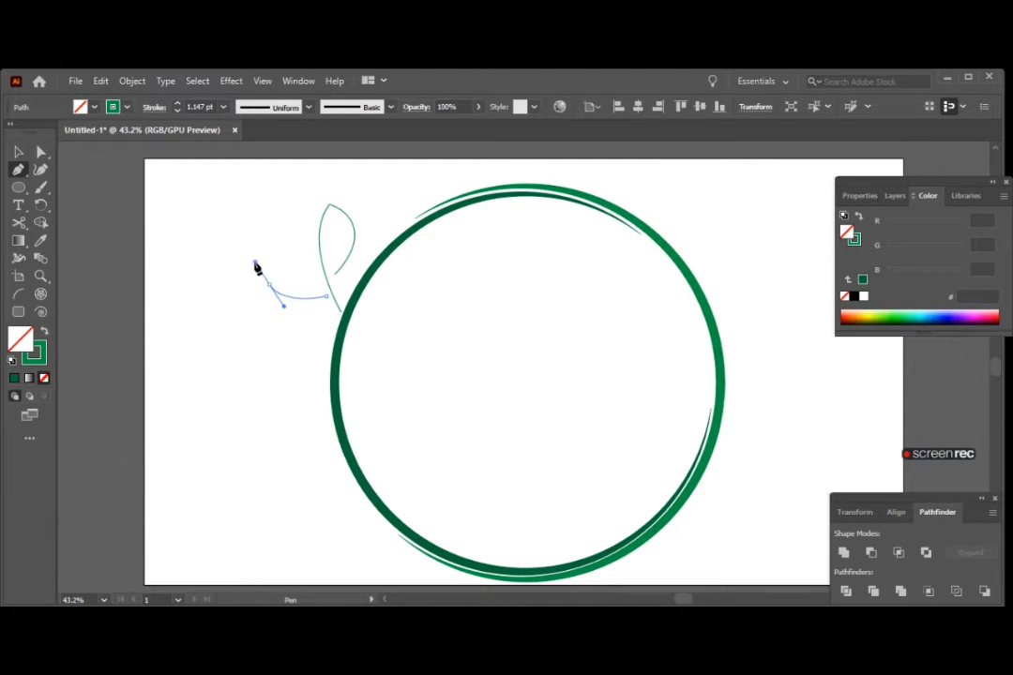
{"action": "mouse_move", "coordinate": [271, 286]}
{"action": "left_mouse_down"}
{"action": "mouse_move", "coordinate": [309, 275]}
{"action": "mouse_move", "coordinate": [328, 303]}
{"action": "left_mouse_up"}
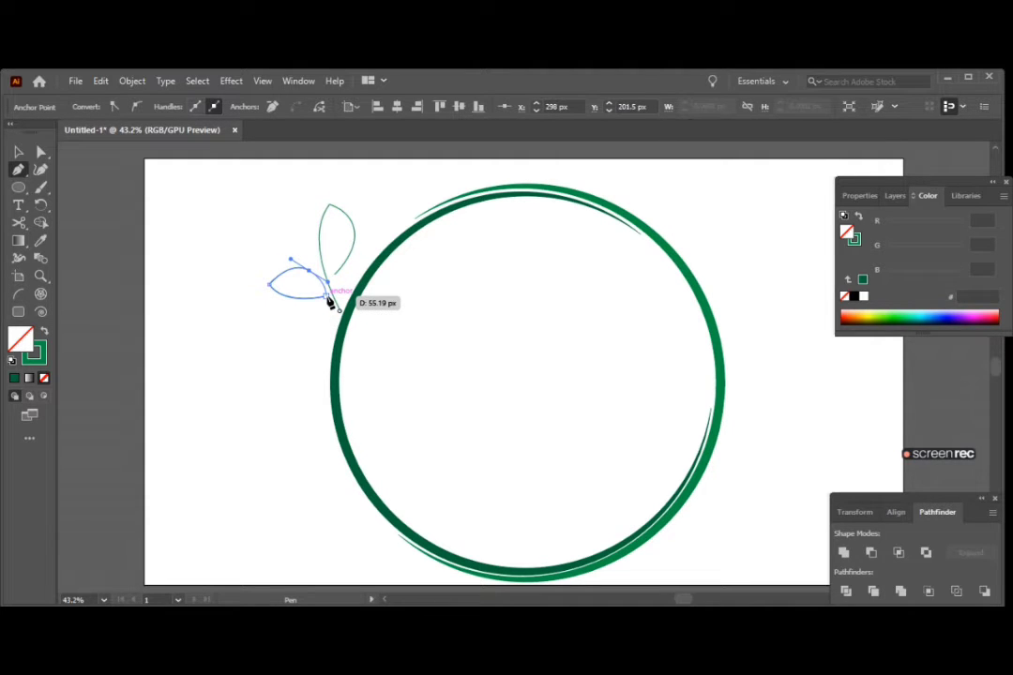
{"action": "left_click_drag", "start_coordinate": [329, 300], "coordinate": [337, 294]}
{"action": "key", "text": "v"}
{"action": "left_click", "coordinate": [208, 220]}
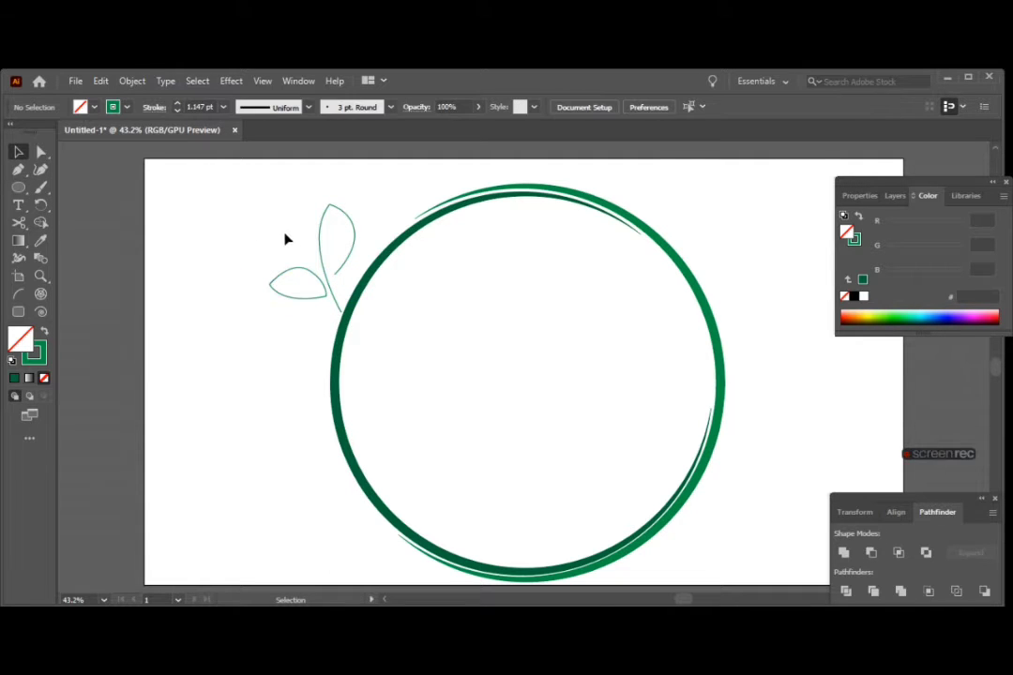
Step: Make the left leaf shape slightly wider
{"action": "left_click", "coordinate": [314, 279]}
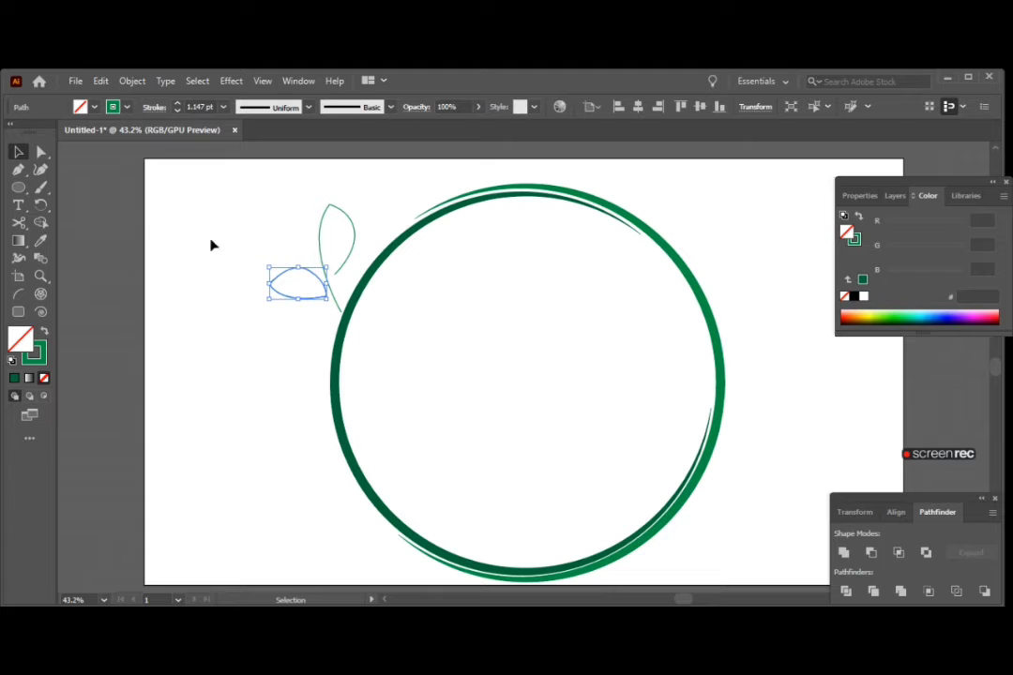
{"action": "left_click", "coordinate": [41, 170]}
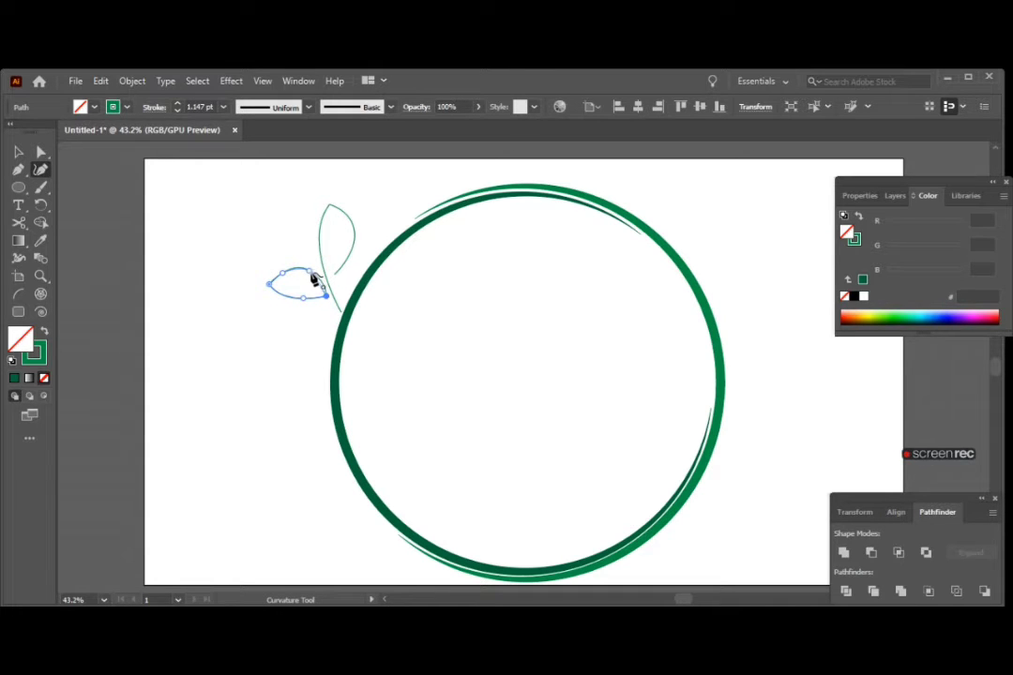
{"action": "left_click", "coordinate": [19, 153]}
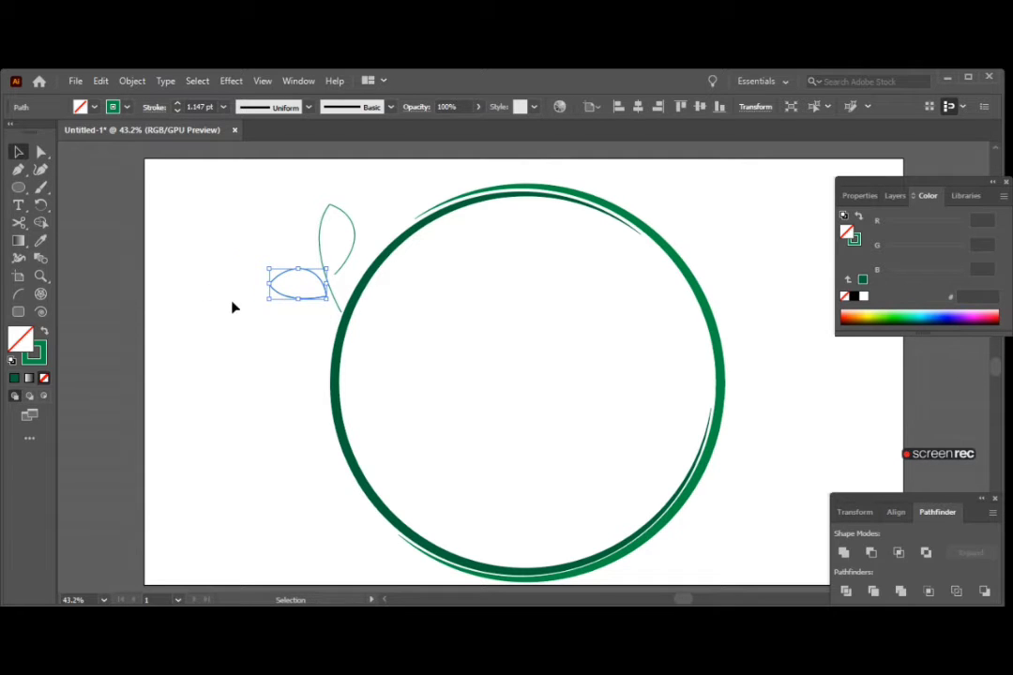
{"action": "left_click_drag", "start_coordinate": [268, 300], "coordinate": [263, 299]}
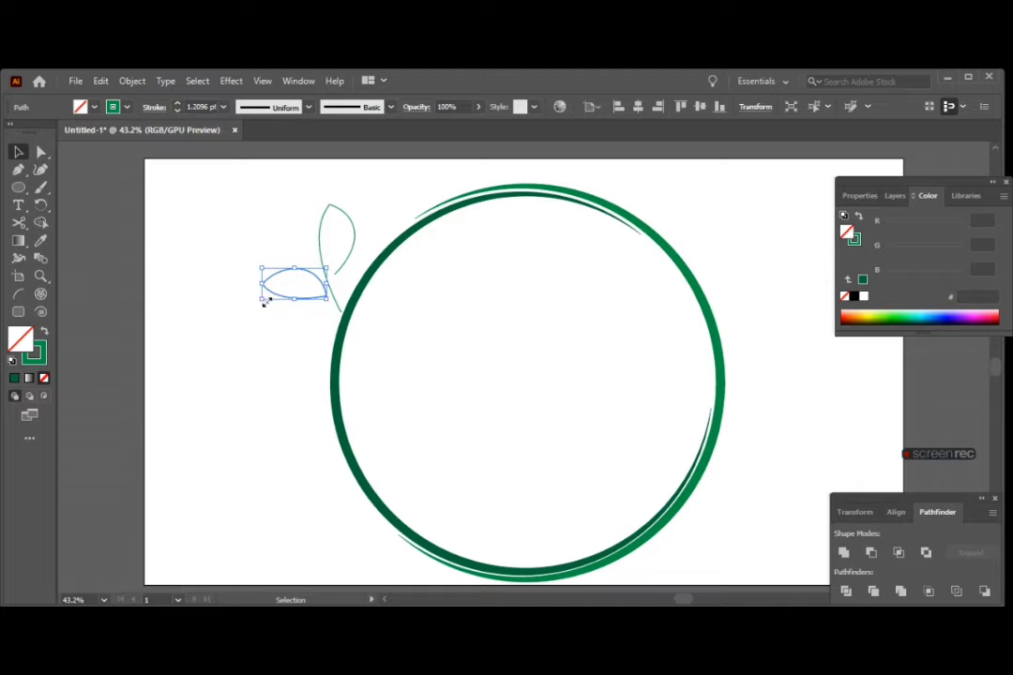
Step: Fill both the left and upper leaves with dark green #006837
{"action": "left_click", "coordinate": [94, 107]}
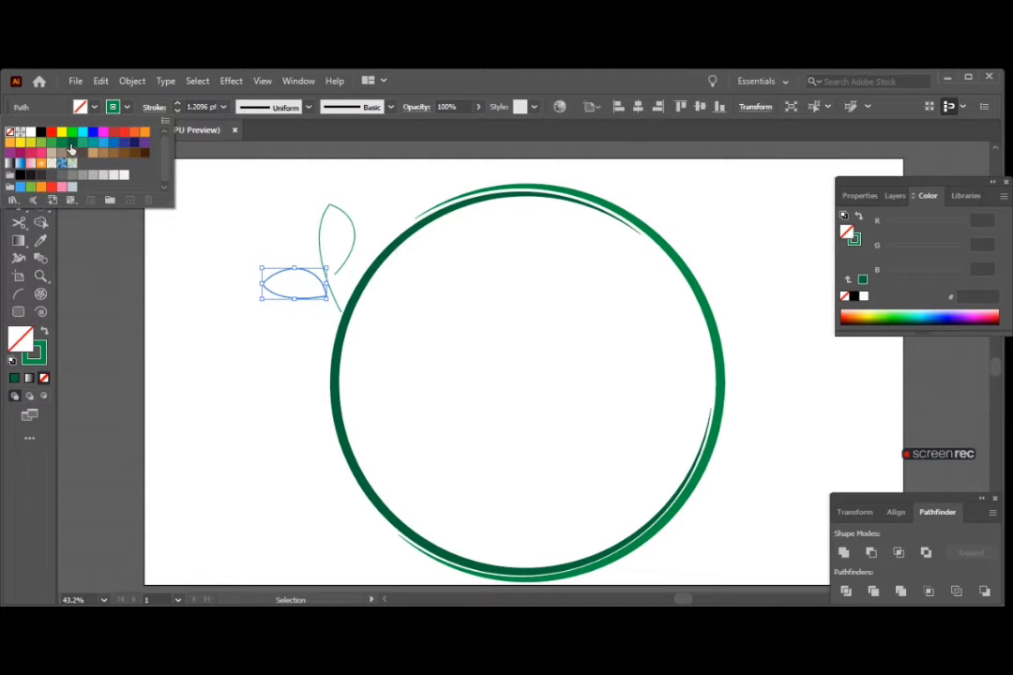
{"action": "left_click", "coordinate": [70, 145]}
{"action": "key", "text": "Escape"}
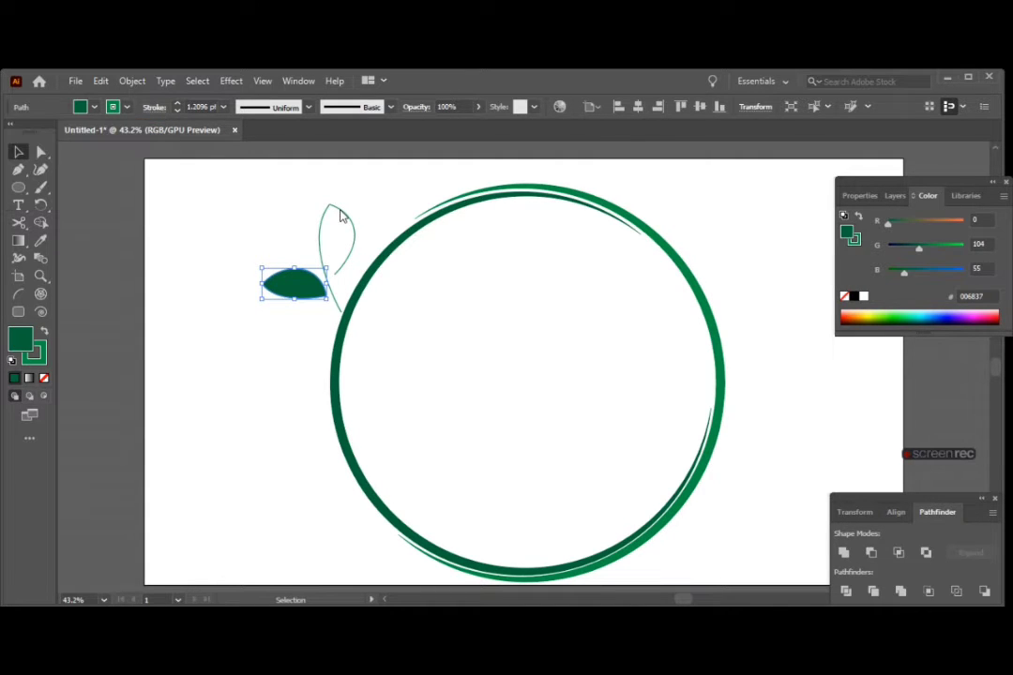
{"action": "left_click", "coordinate": [349, 220]}
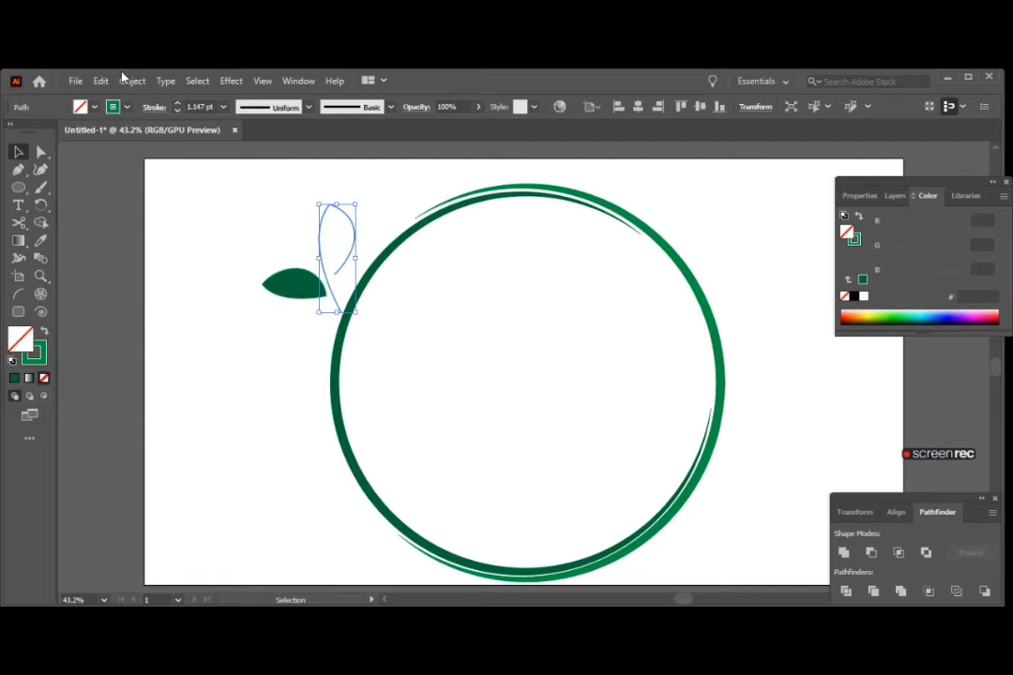
{"action": "left_click", "coordinate": [94, 108]}
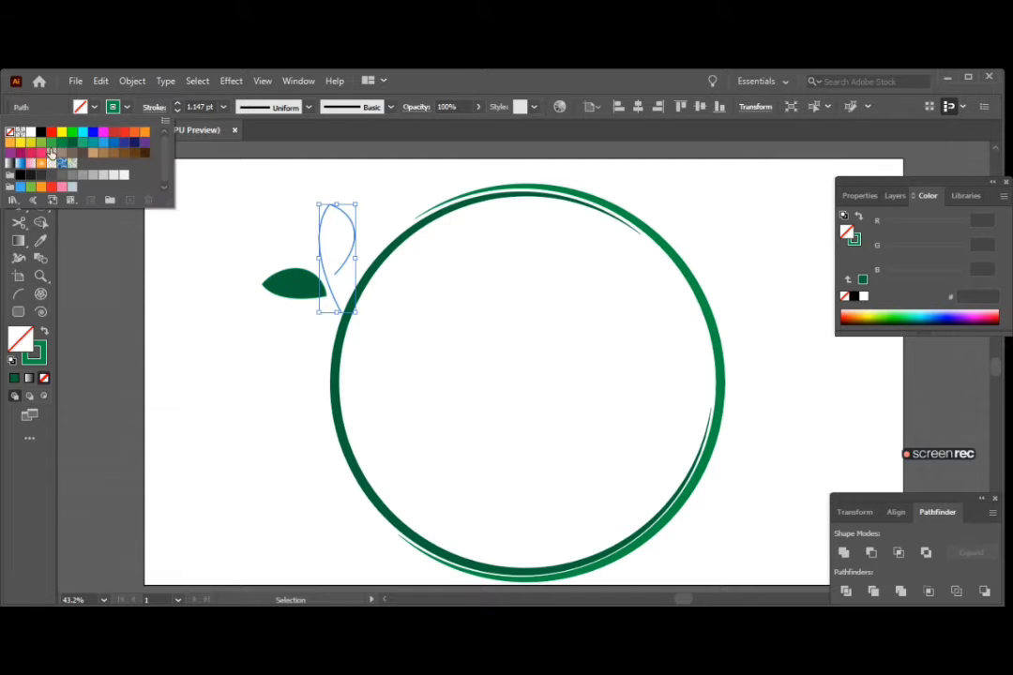
{"action": "left_click", "coordinate": [70, 144]}
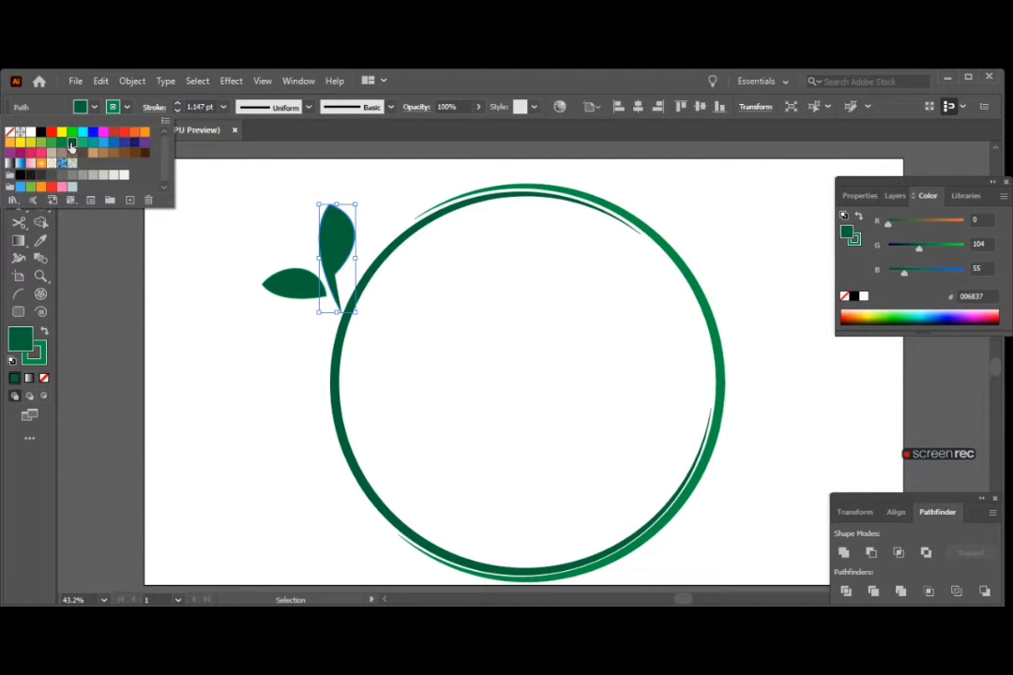
{"action": "key", "text": "Escape"}
{"action": "left_click", "coordinate": [181, 253]}
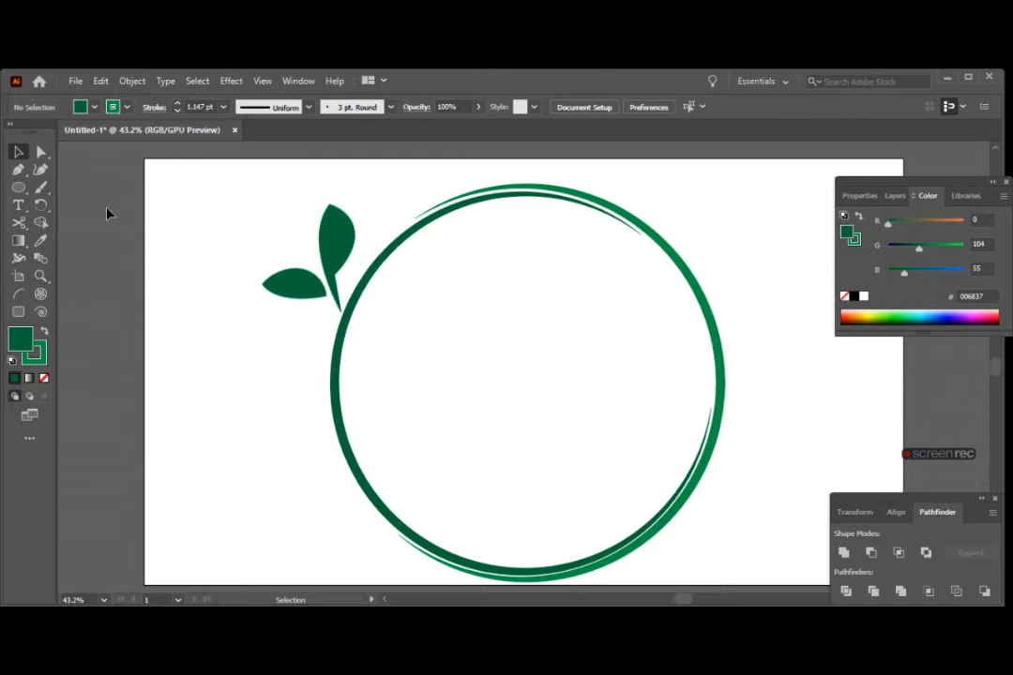
Step: Draw a curved vein path from the upper leaf's base toward its tip
{"action": "left_click", "coordinate": [23, 172]}
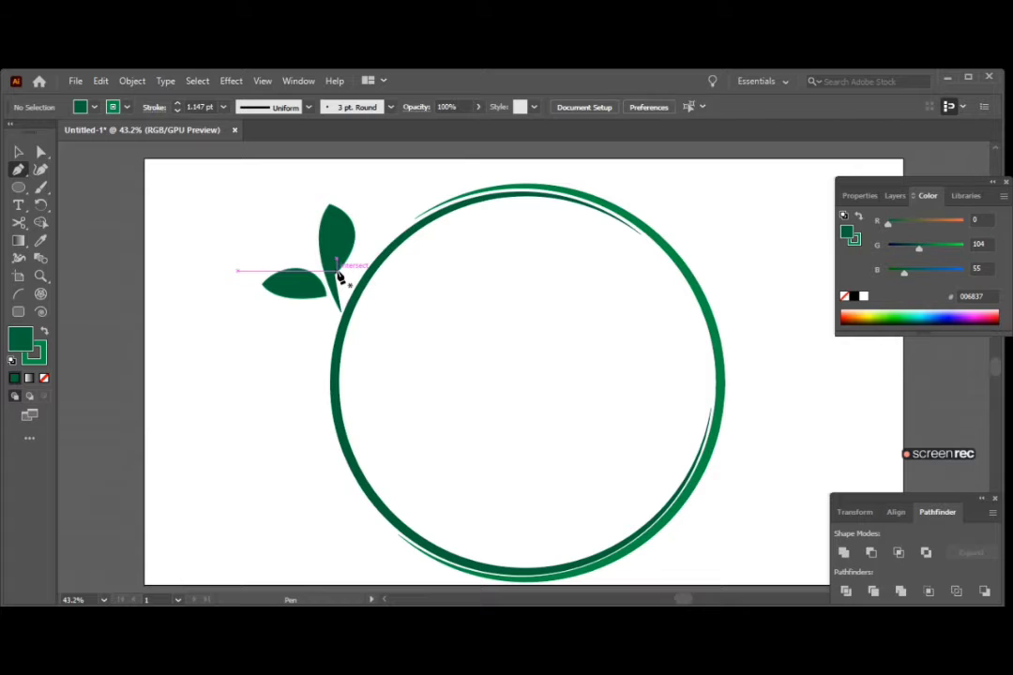
{"action": "left_click", "coordinate": [339, 273]}
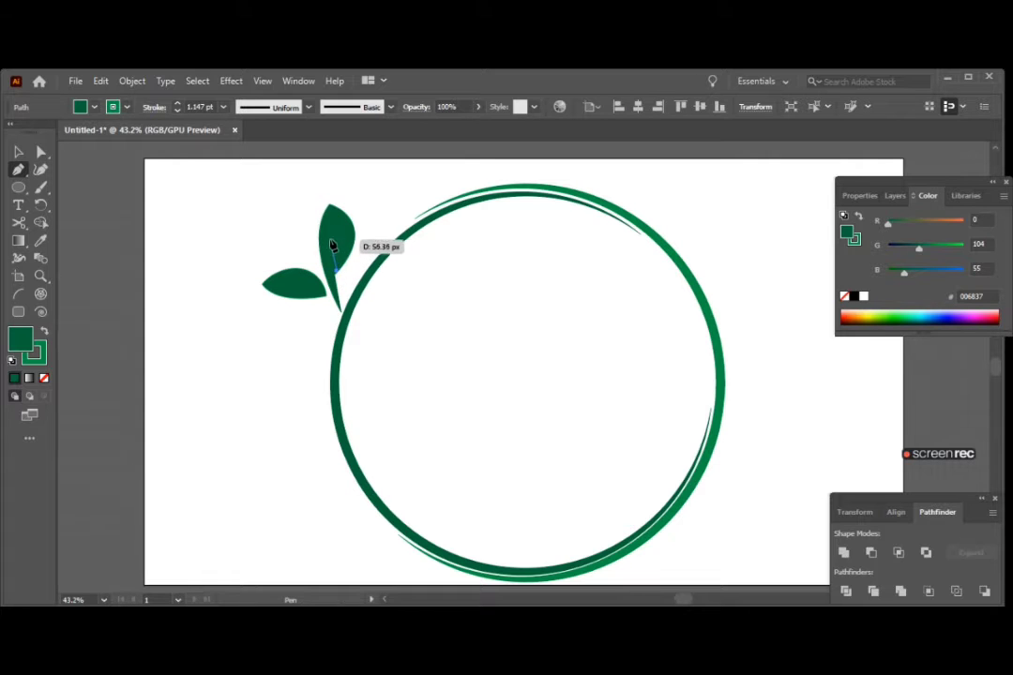
{"action": "left_click", "coordinate": [336, 240]}
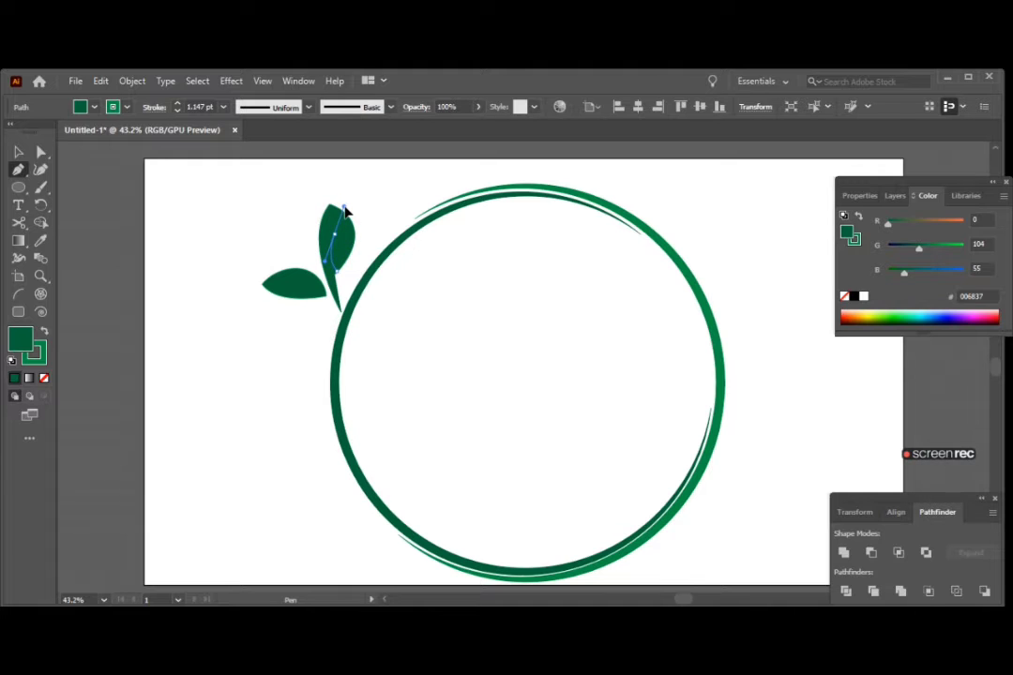
{"action": "left_click_drag", "start_coordinate": [343, 212], "coordinate": [344, 210]}
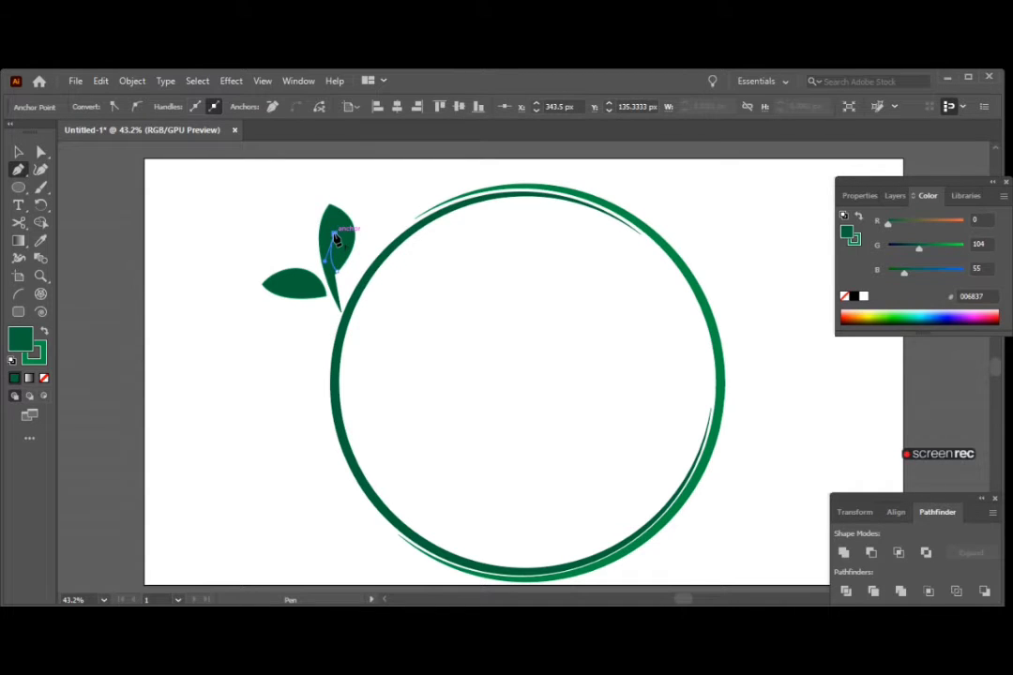
{"action": "left_click", "coordinate": [263, 230]}
{"action": "key", "text": "ctrl+z"}
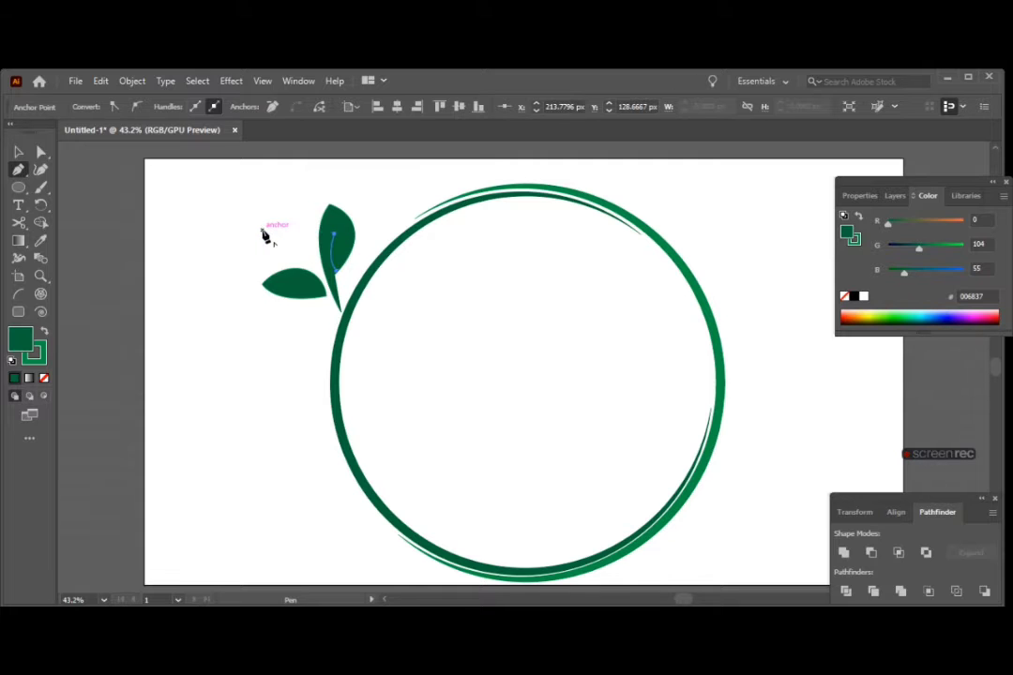
Step: Give the vein a white 4 pt stroke
{"action": "left_click", "coordinate": [38, 362]}
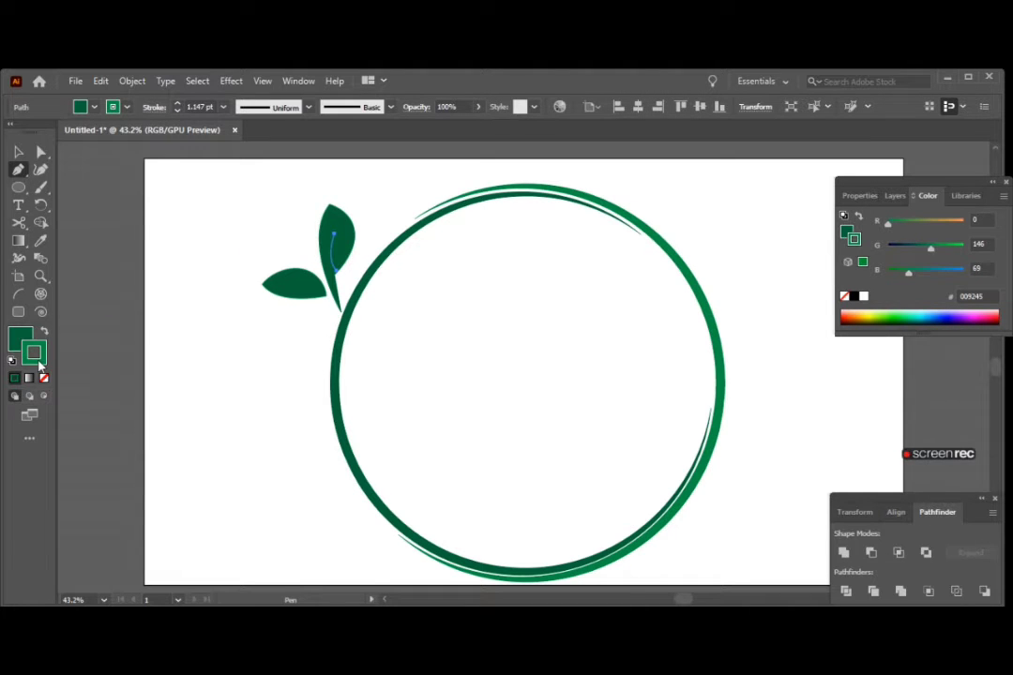
{"action": "left_click", "coordinate": [115, 107]}
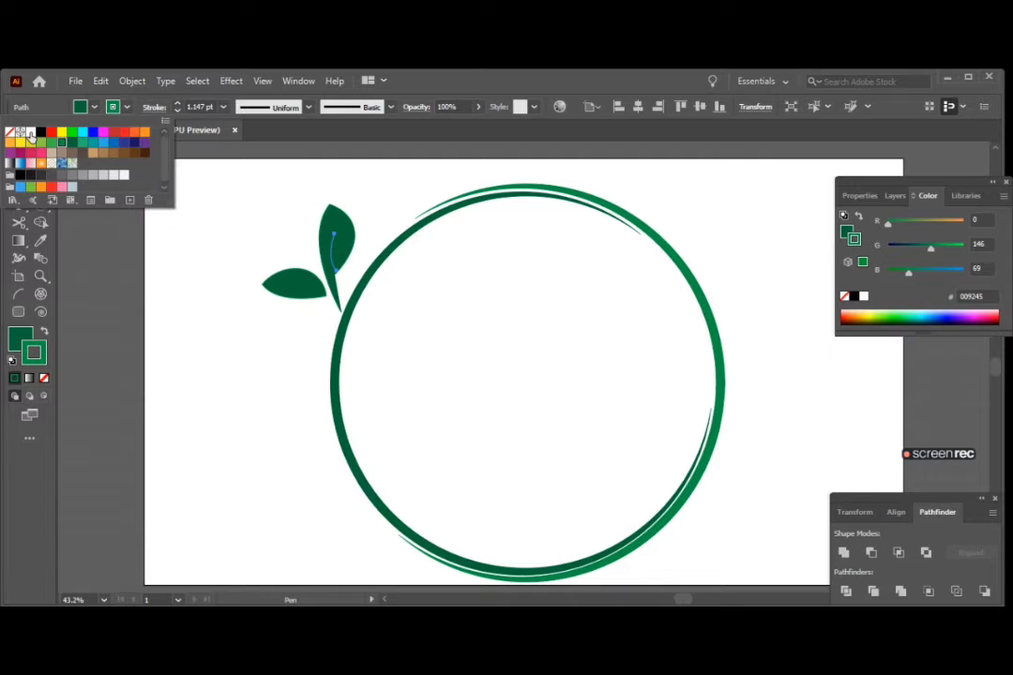
{"action": "left_click", "coordinate": [30, 132]}
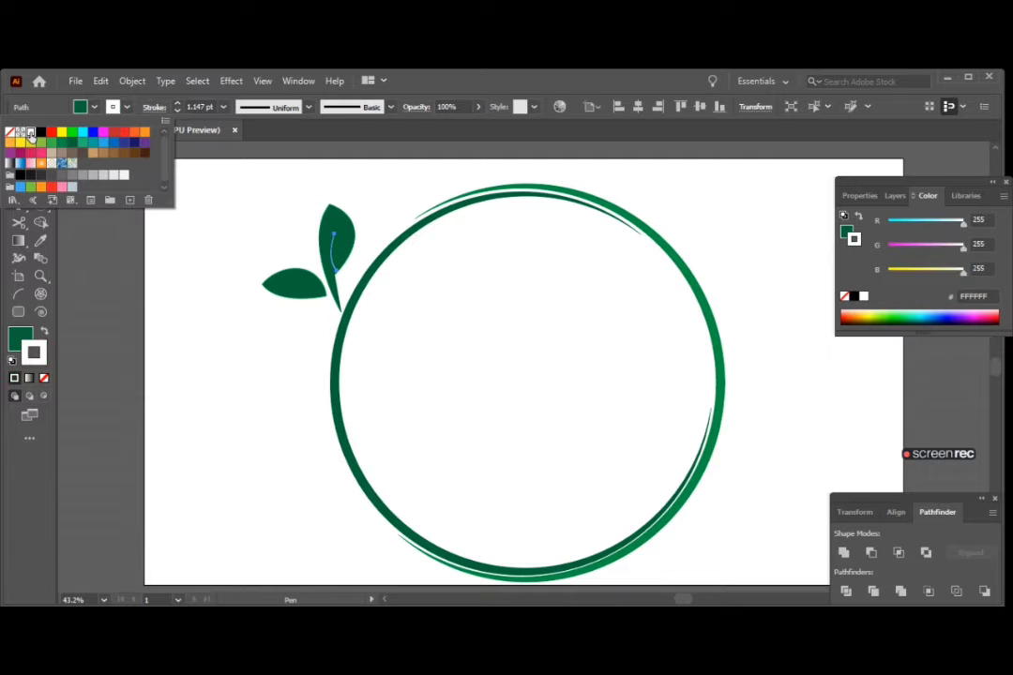
{"action": "left_click", "coordinate": [177, 103]}
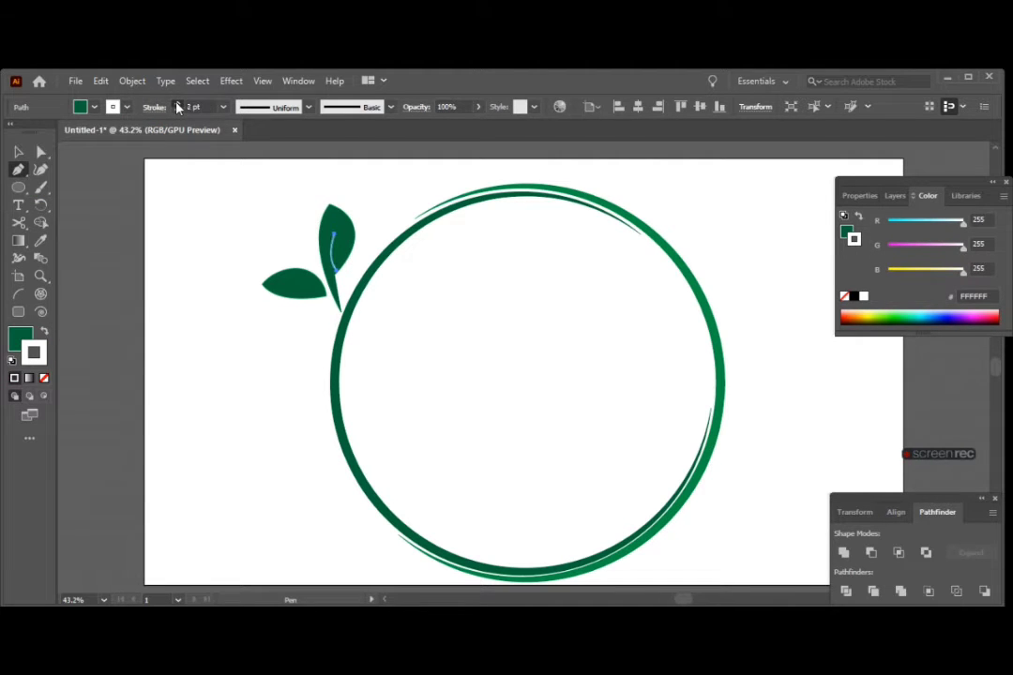
{"action": "left_click", "coordinate": [178, 111]}
{"action": "left_click", "coordinate": [178, 111]}
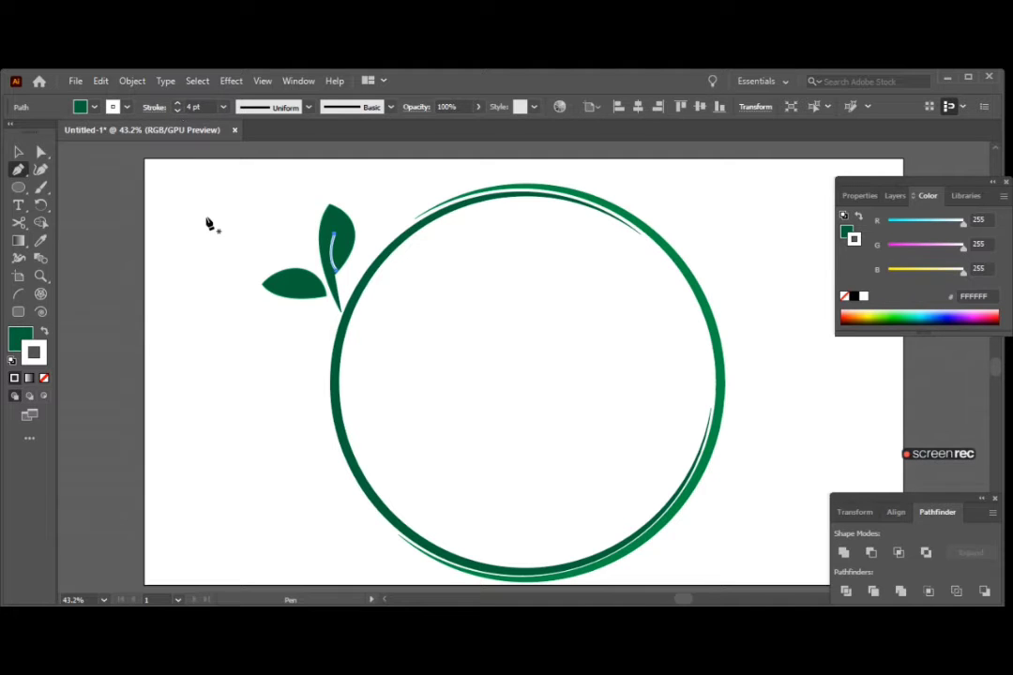
{"action": "left_click", "coordinate": [18, 152]}
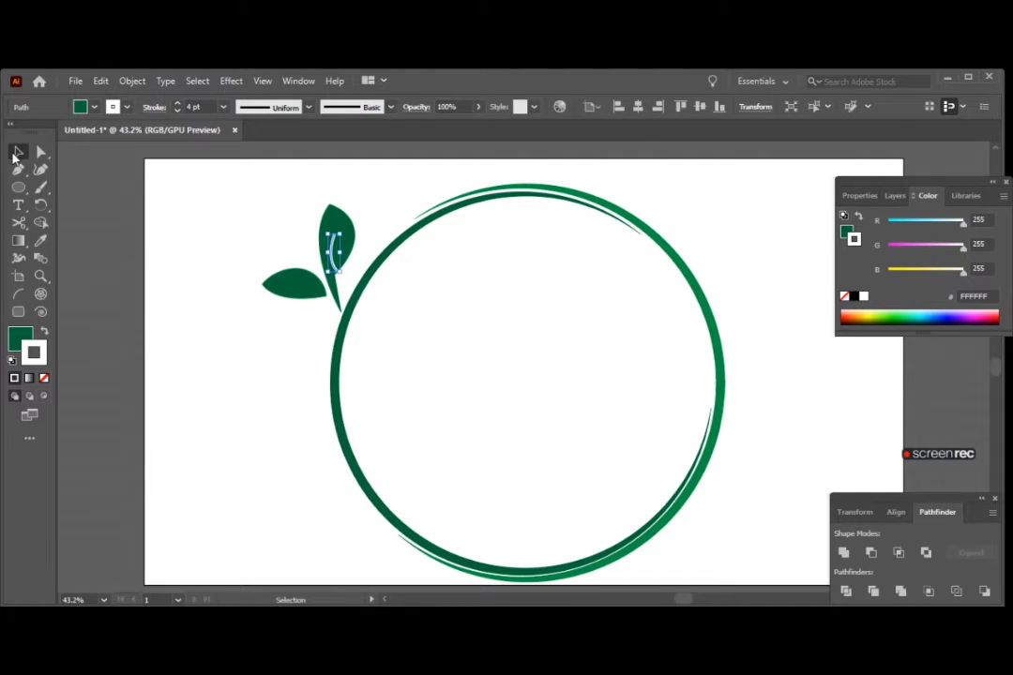
{"action": "left_click", "coordinate": [135, 186]}
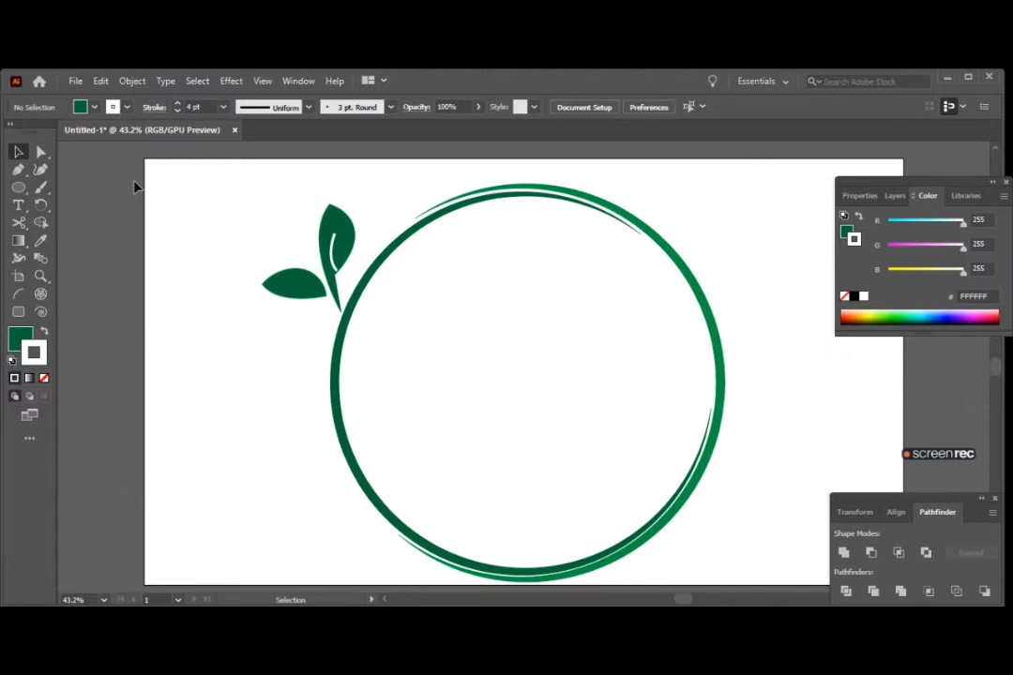
Step: Delete the upper leaf's vein and redraw it as a new curve toward the tip
{"action": "left_click", "coordinate": [332, 255]}
{"action": "key", "text": "Delete"}
{"action": "left_click", "coordinate": [18, 169]}
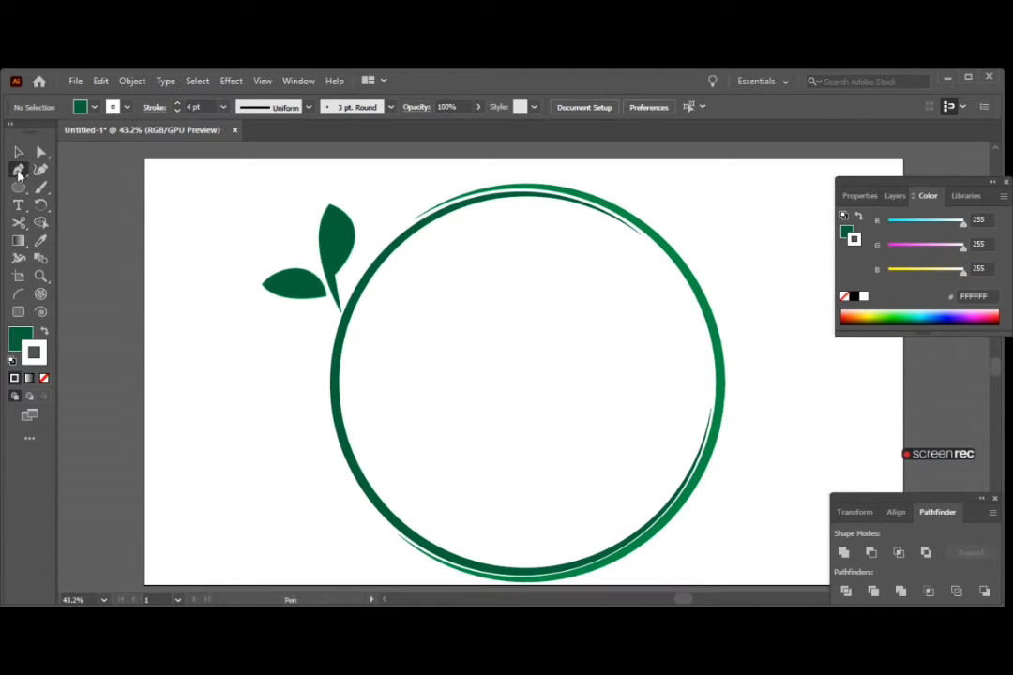
{"action": "left_click", "coordinate": [335, 273]}
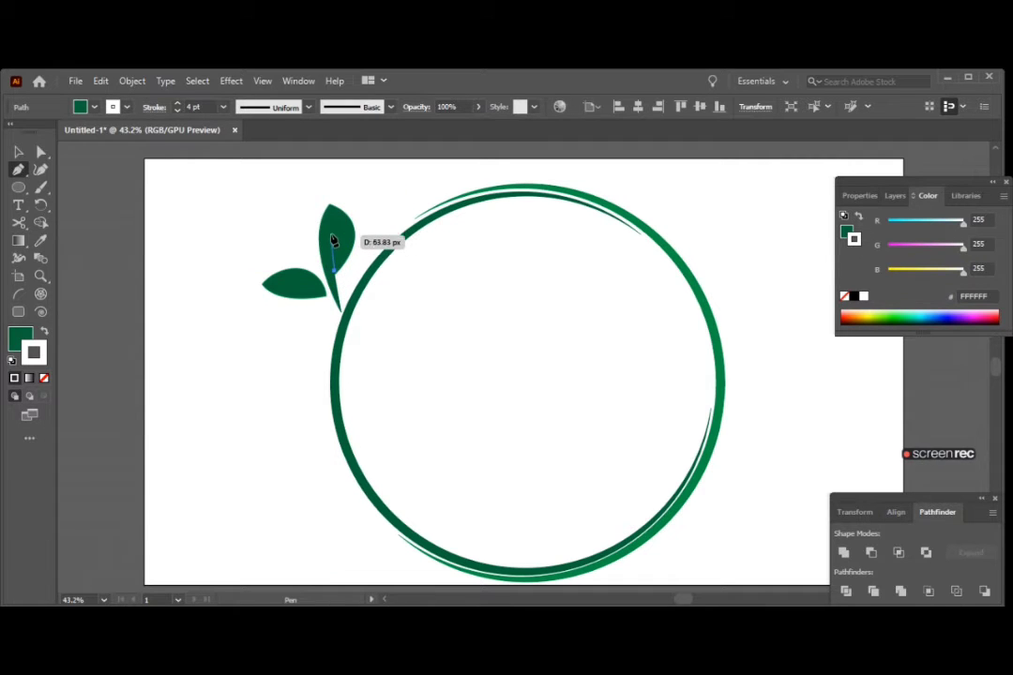
{"action": "left_click_drag", "start_coordinate": [331, 226], "coordinate": [317, 219]}
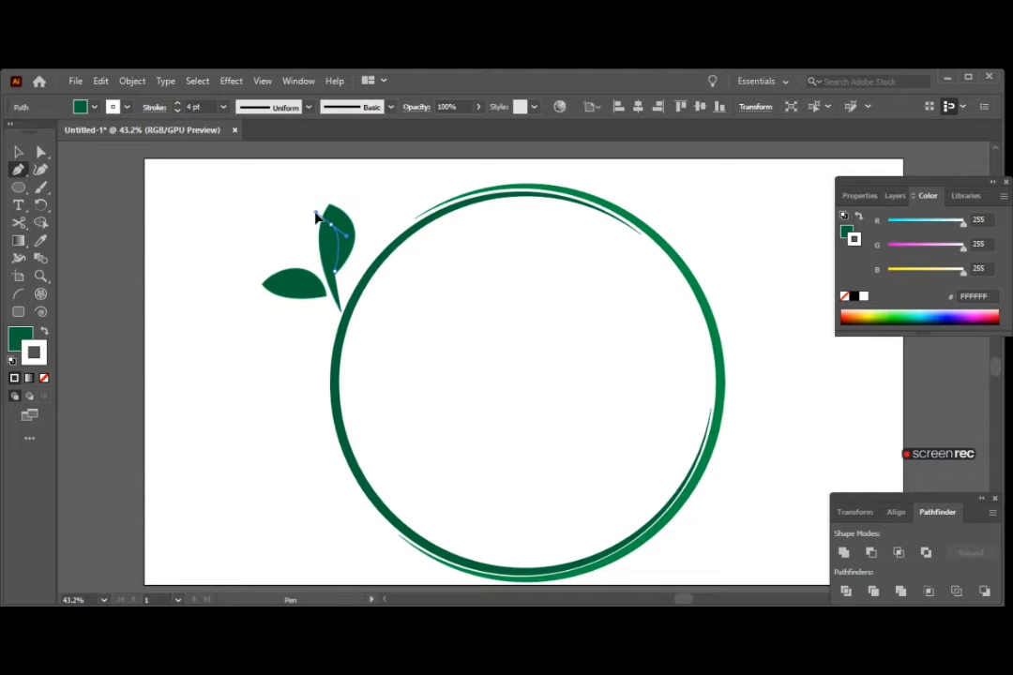
{"action": "left_click_drag", "start_coordinate": [317, 217], "coordinate": [336, 231]}
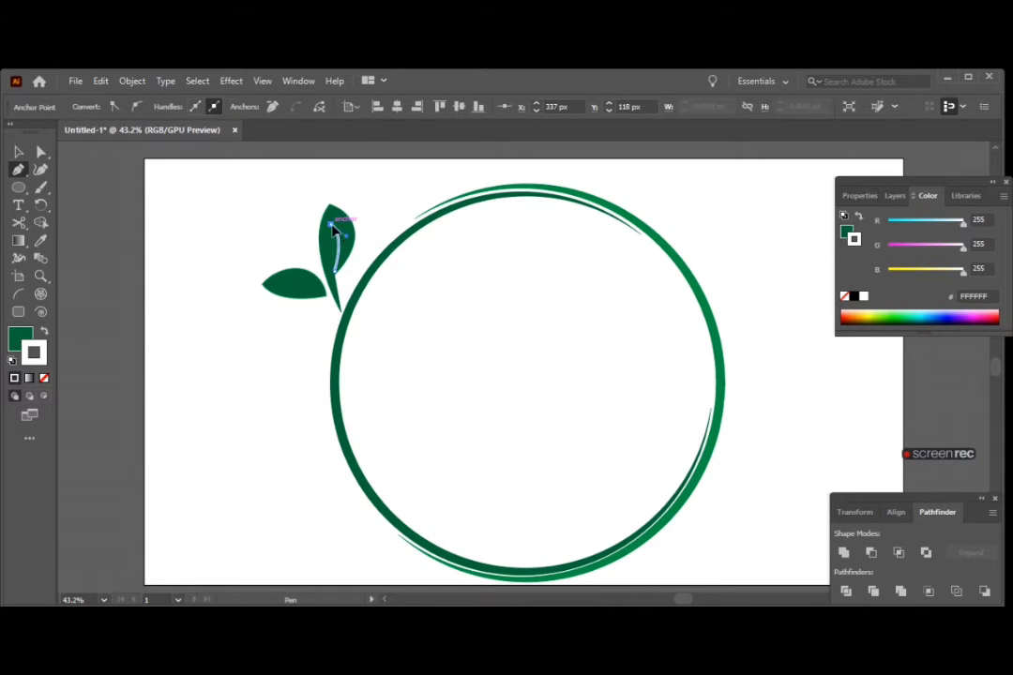
{"action": "left_click_drag", "start_coordinate": [336, 231], "coordinate": [231, 239]}
{"action": "key", "text": "Escape"}
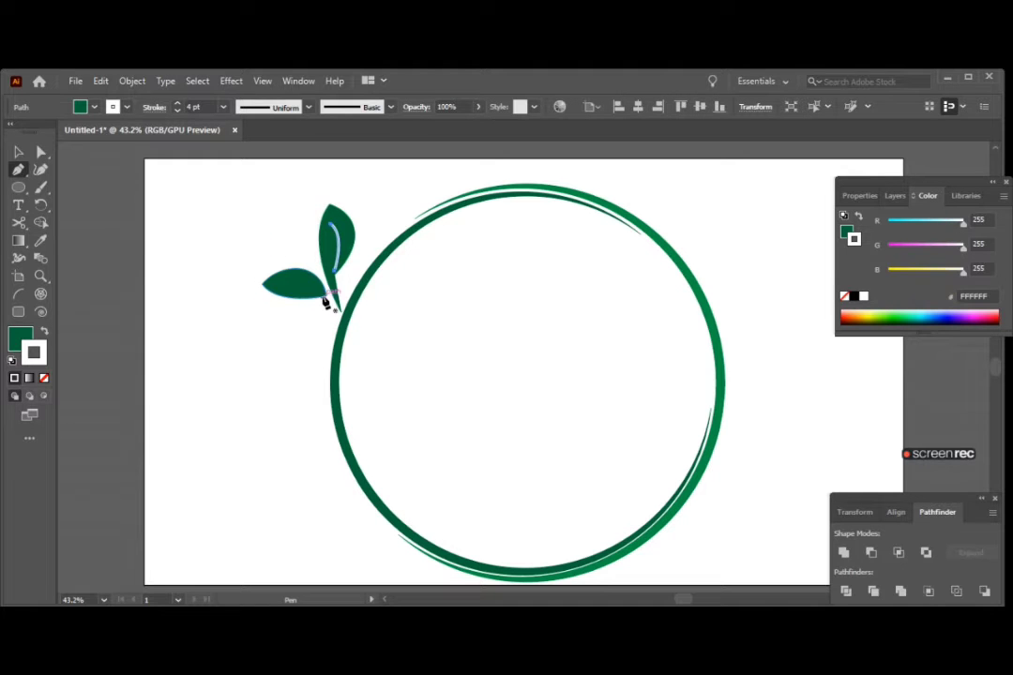
Step: Draw a curved vein through the left leaf toward its tip
{"action": "left_click_drag", "start_coordinate": [326, 297], "coordinate": [294, 288]}
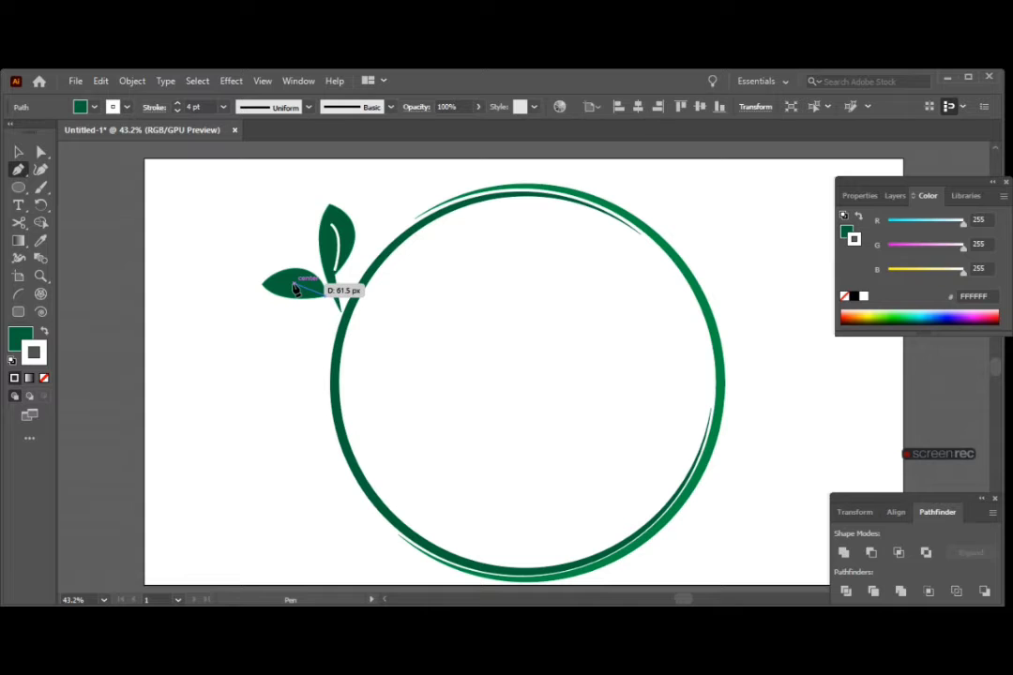
{"action": "left_click_drag", "start_coordinate": [294, 287], "coordinate": [291, 288]}
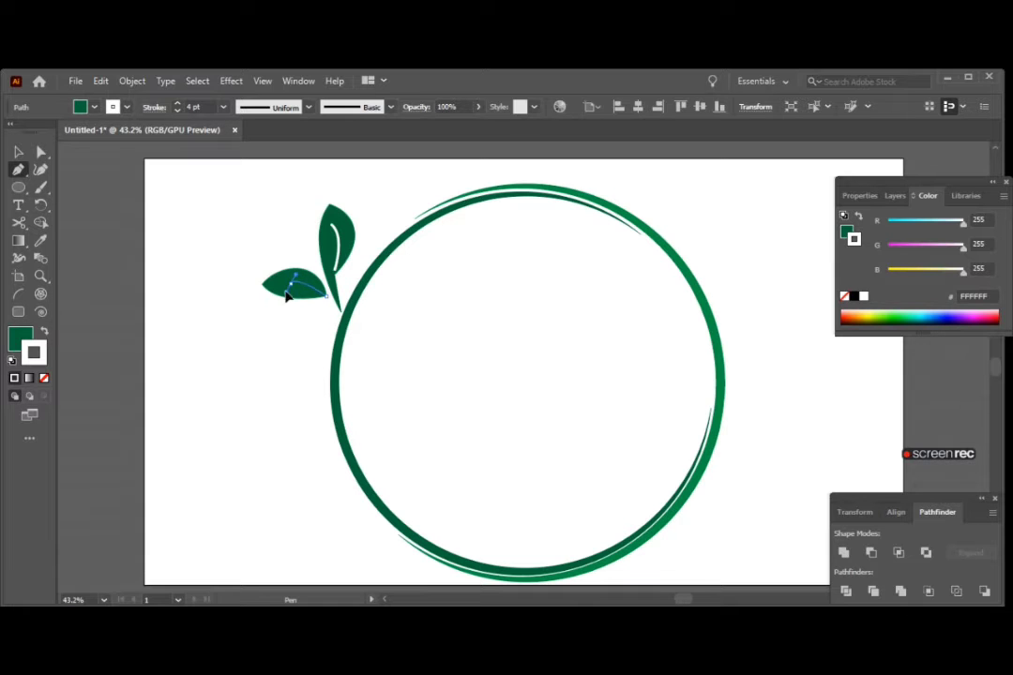
{"action": "mouse_move", "coordinate": [264, 284]}
{"action": "left_mouse_down"}
{"action": "mouse_move", "coordinate": [266, 294]}
{"action": "mouse_move", "coordinate": [295, 288]}
{"action": "left_mouse_up"}
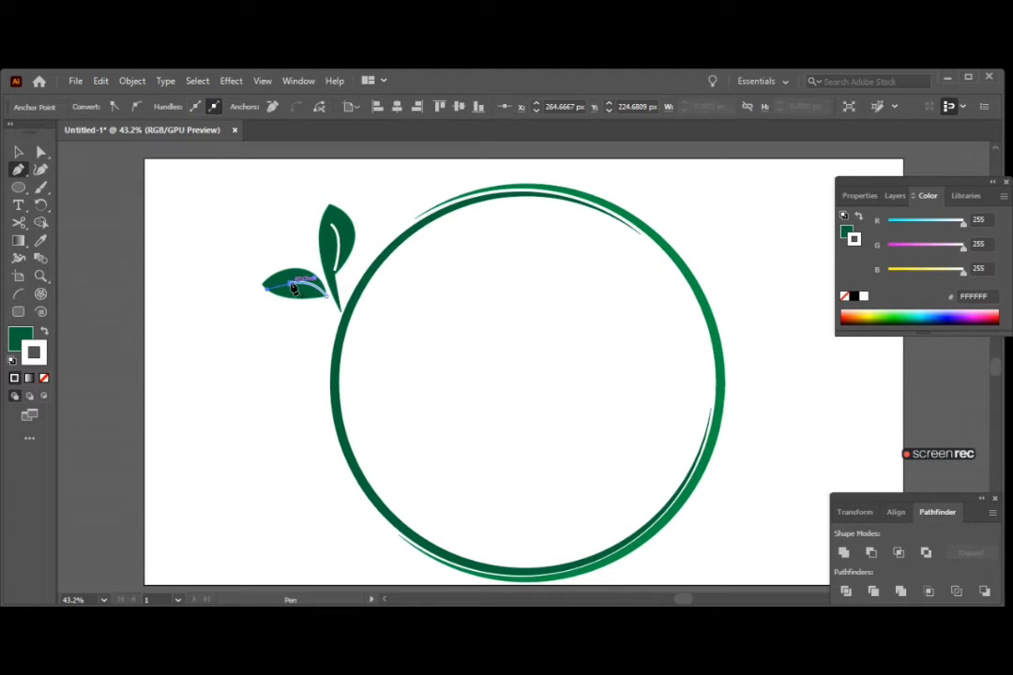
{"action": "key", "text": "Escape"}
{"action": "left_click", "coordinate": [17, 151]}
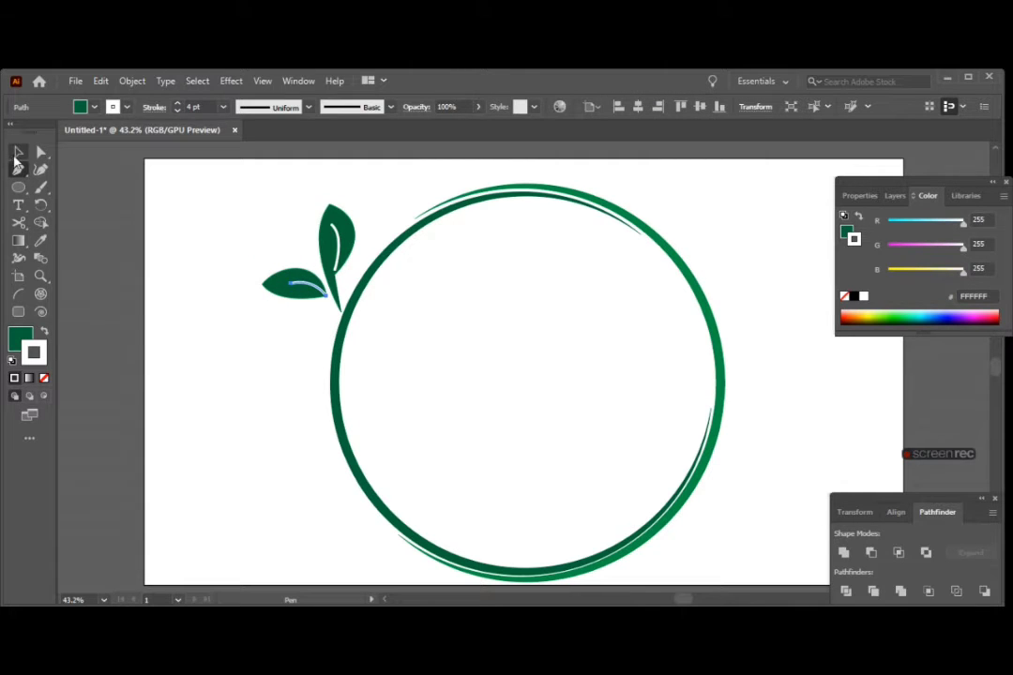
Step: Narrow and reposition the white vein so it sits neatly inside the upright leaf
{"action": "left_click", "coordinate": [187, 215]}
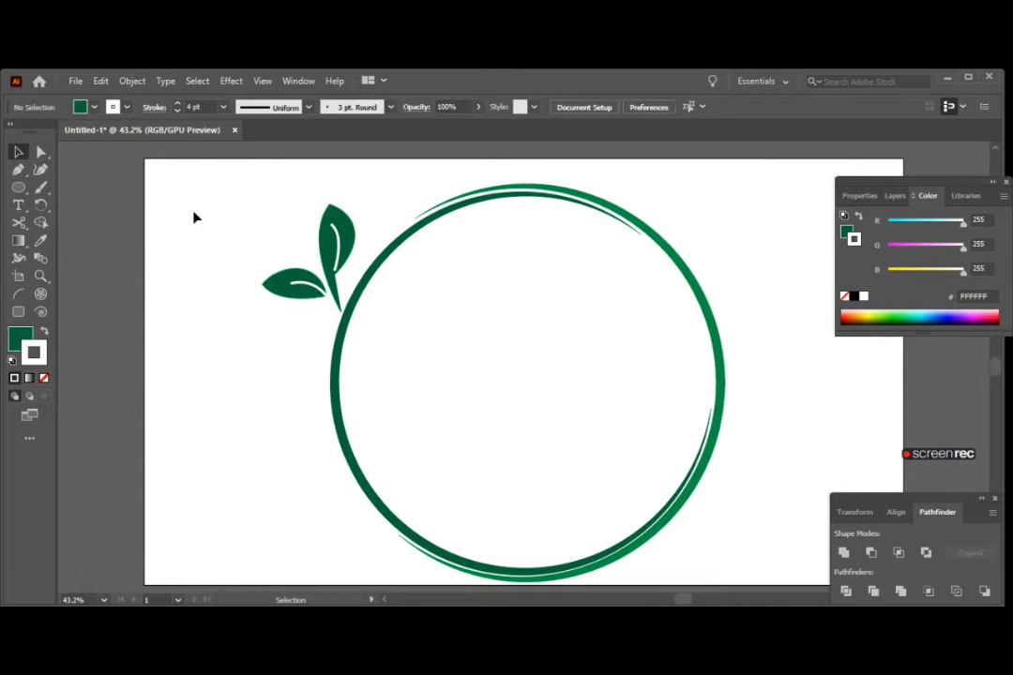
{"action": "left_click", "coordinate": [340, 255]}
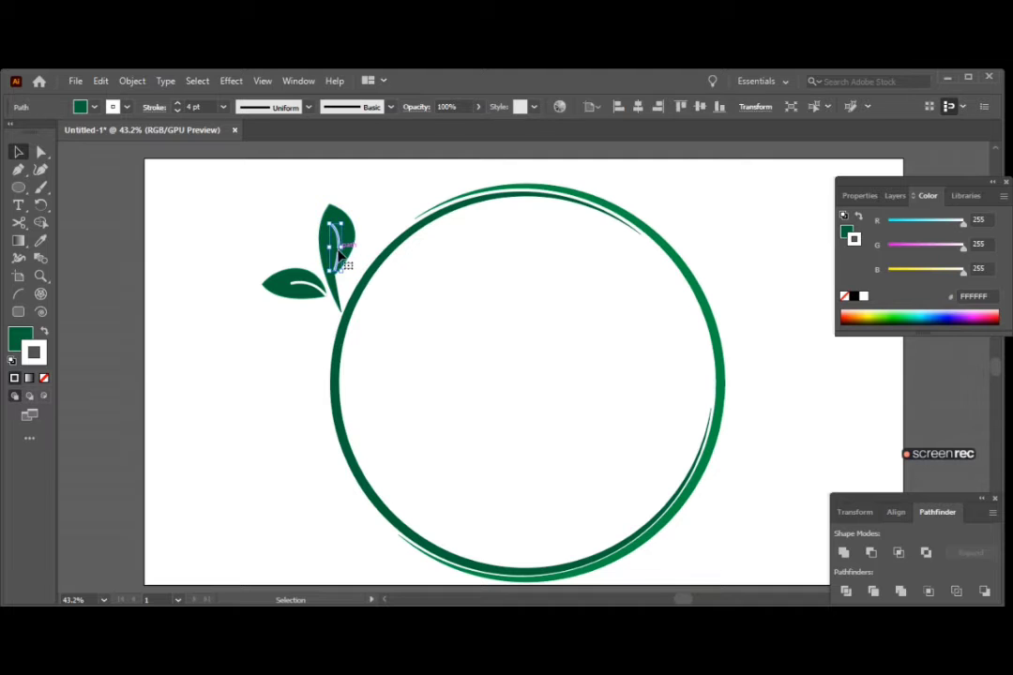
{"action": "left_click_drag", "start_coordinate": [341, 248], "coordinate": [340, 271]}
{"action": "left_click_drag", "start_coordinate": [347, 258], "coordinate": [340, 270]}
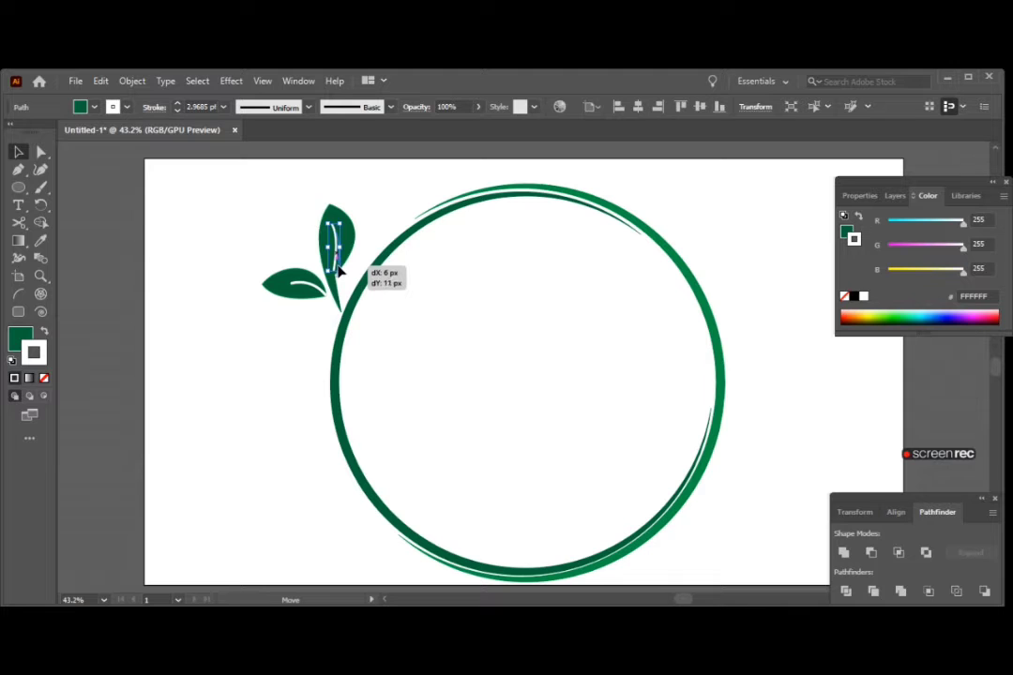
{"action": "left_click_drag", "start_coordinate": [337, 265], "coordinate": [338, 253]}
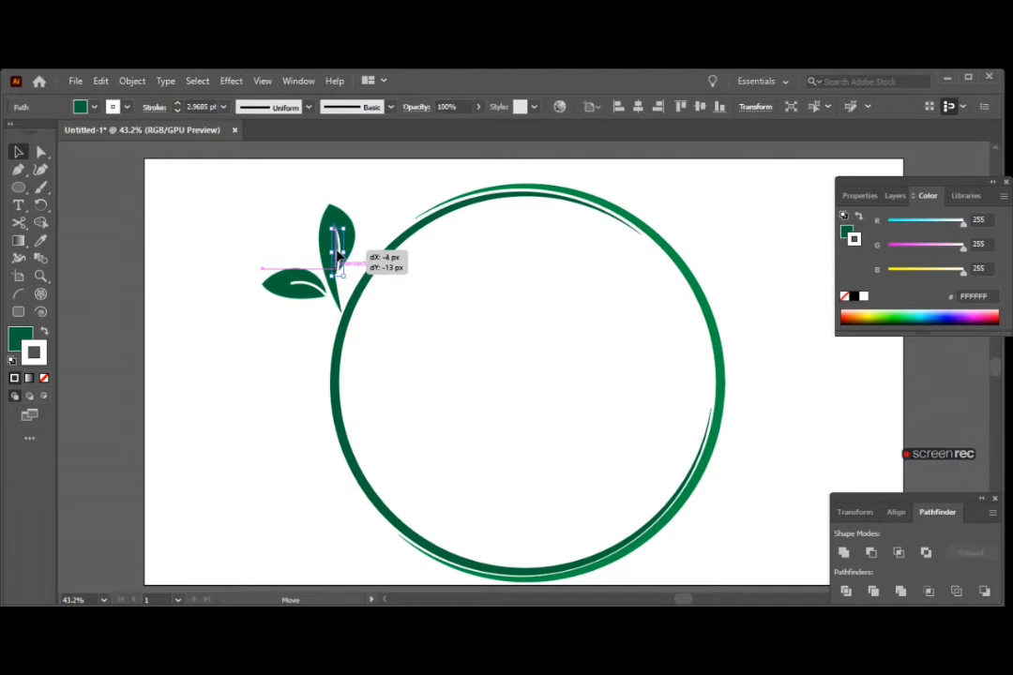
{"action": "left_click_drag", "start_coordinate": [338, 254], "coordinate": [340, 253]}
{"action": "left_click", "coordinate": [245, 221]}
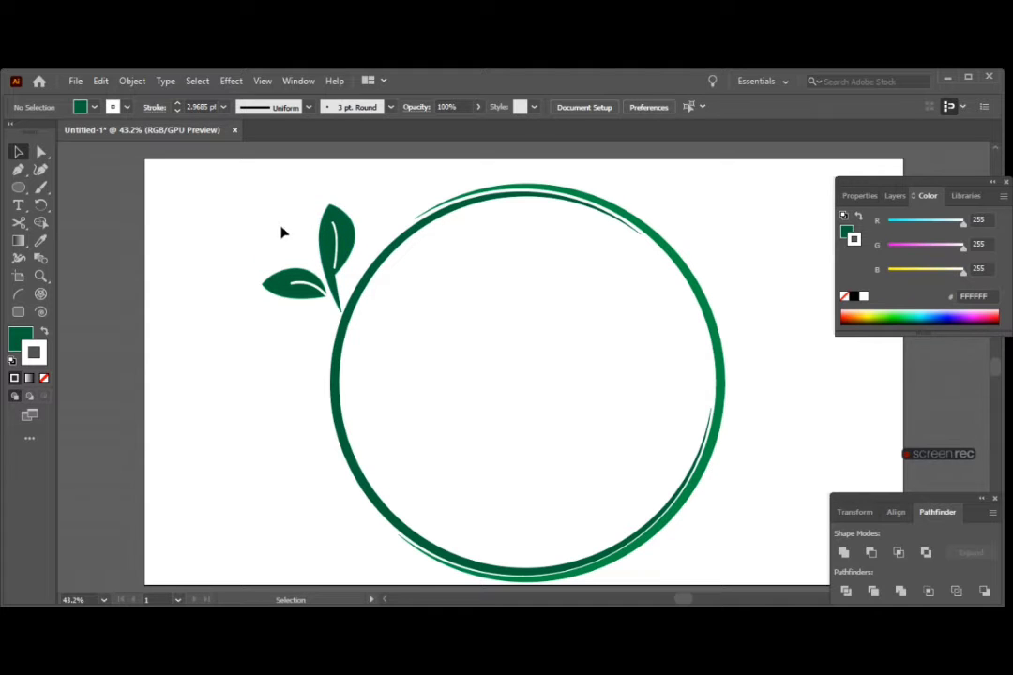
{"action": "left_click_drag", "start_coordinate": [339, 255], "coordinate": [339, 262]}
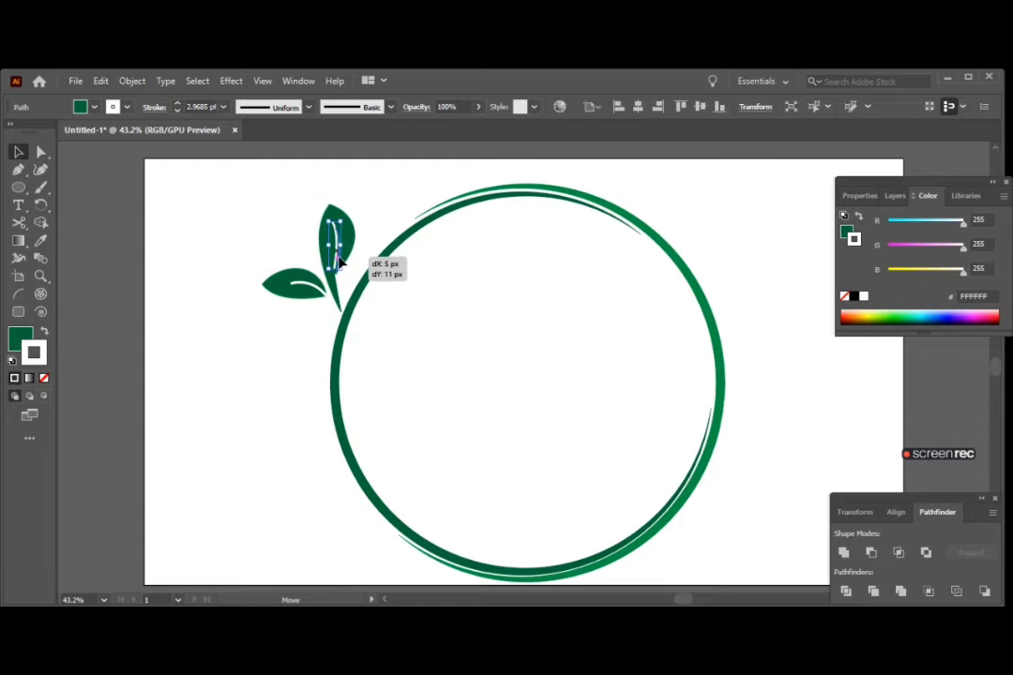
{"action": "left_click_drag", "start_coordinate": [337, 258], "coordinate": [340, 260]}
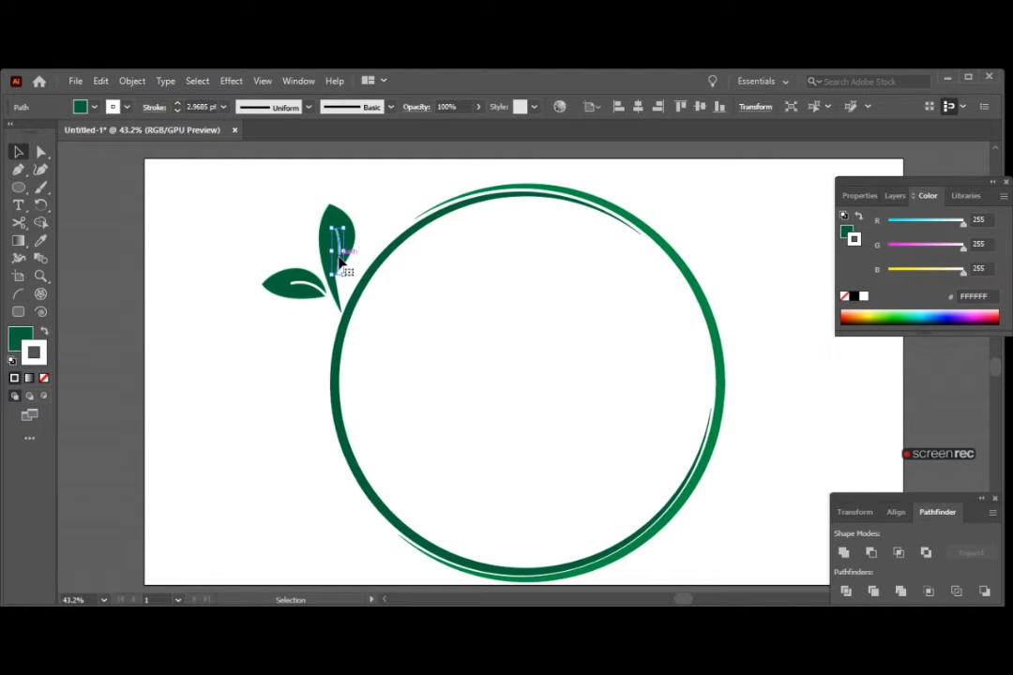
{"action": "left_click", "coordinate": [234, 227]}
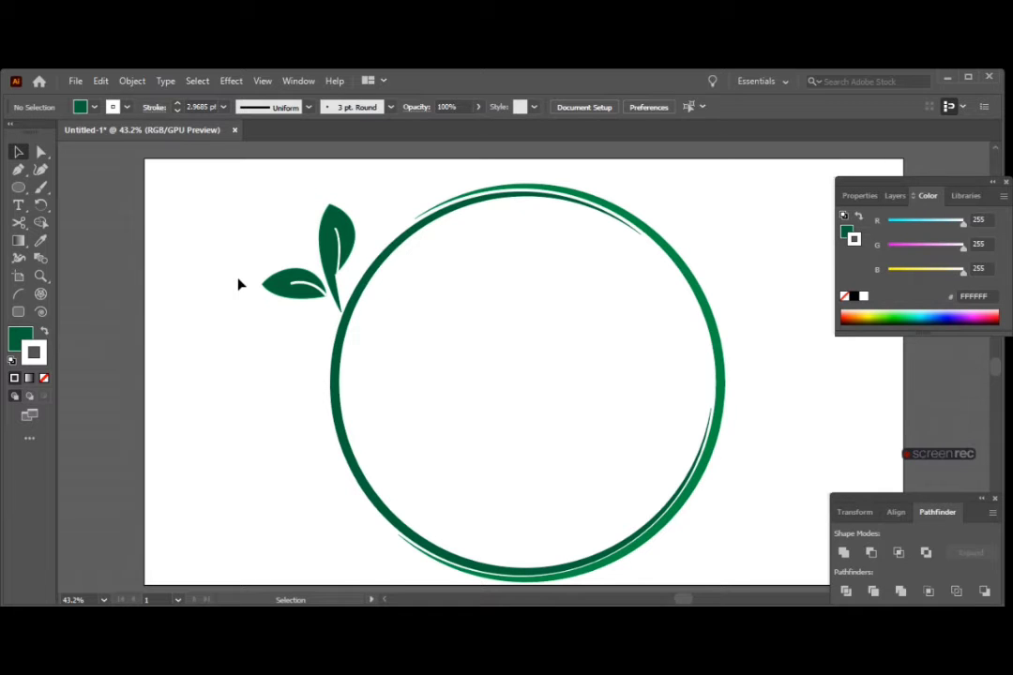
Step: Raise the upright leaf's vein stroke to 4 pt
{"action": "left_click", "coordinate": [339, 265]}
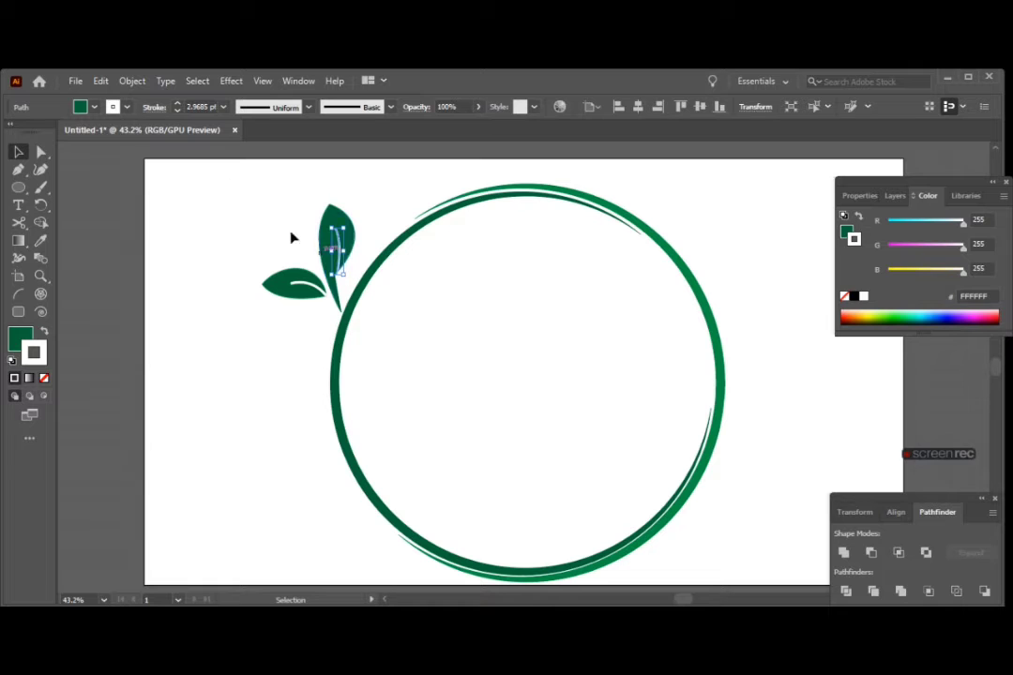
{"action": "left_click", "coordinate": [179, 107]}
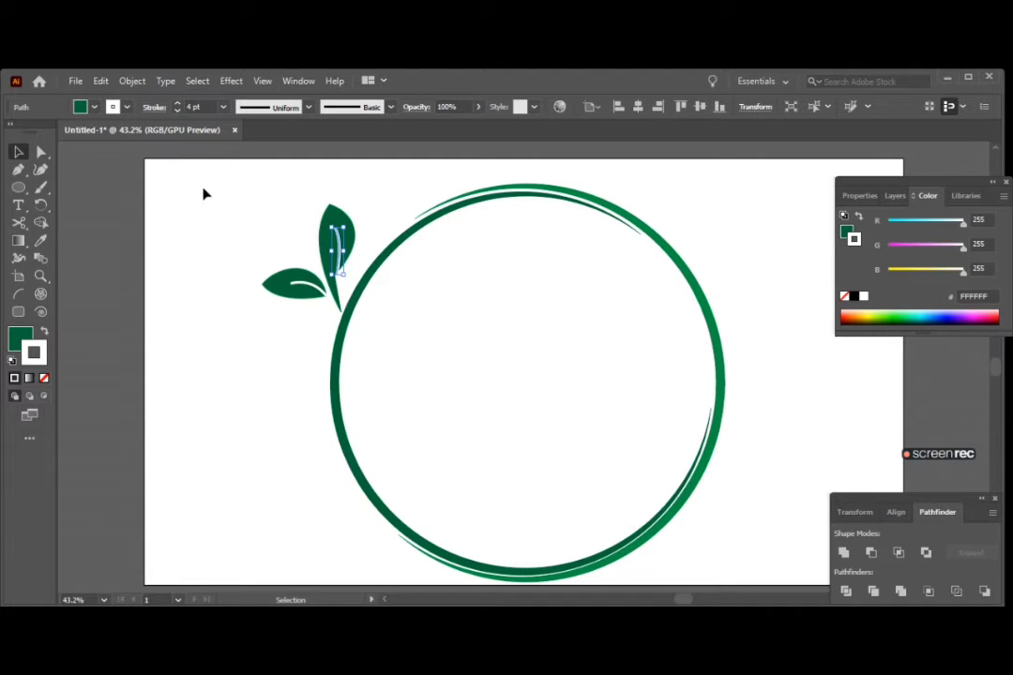
{"action": "left_click", "coordinate": [208, 217]}
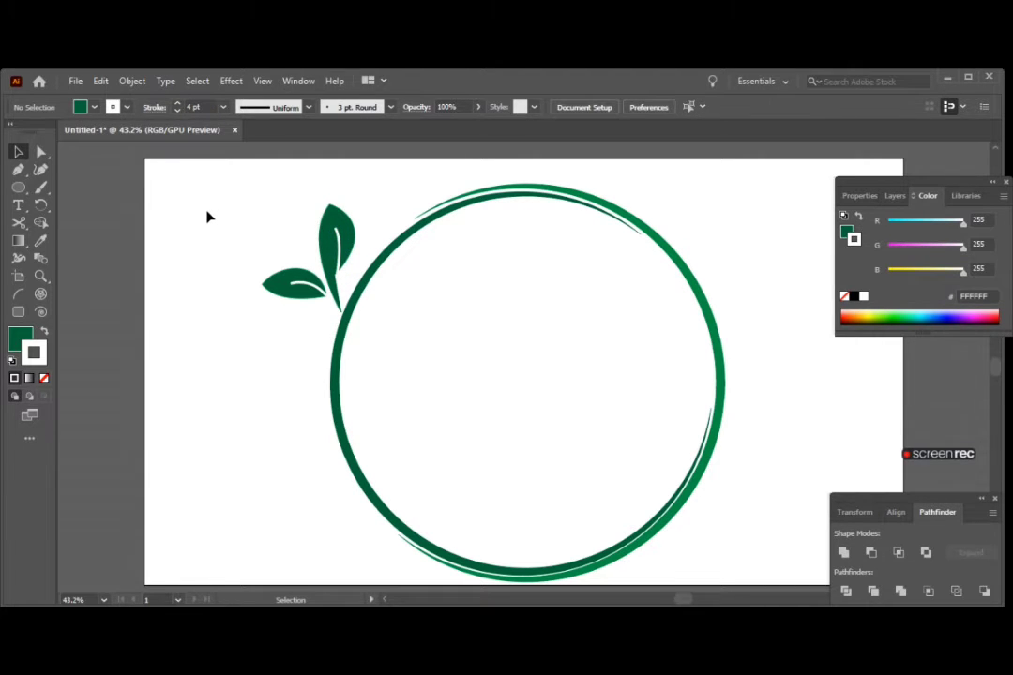
Step: Draw two trial leaf shapes left of the ring and delete both
{"action": "left_click", "coordinate": [18, 168]}
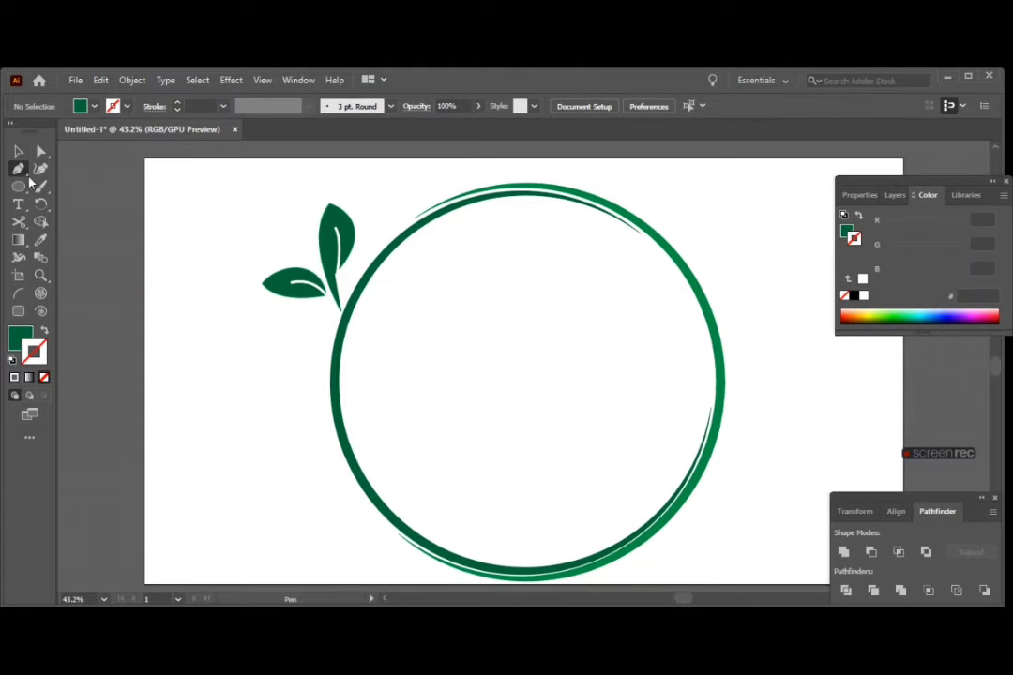
{"action": "left_click", "coordinate": [225, 445]}
{"action": "left_click_drag", "start_coordinate": [228, 373], "coordinate": [264, 345]}
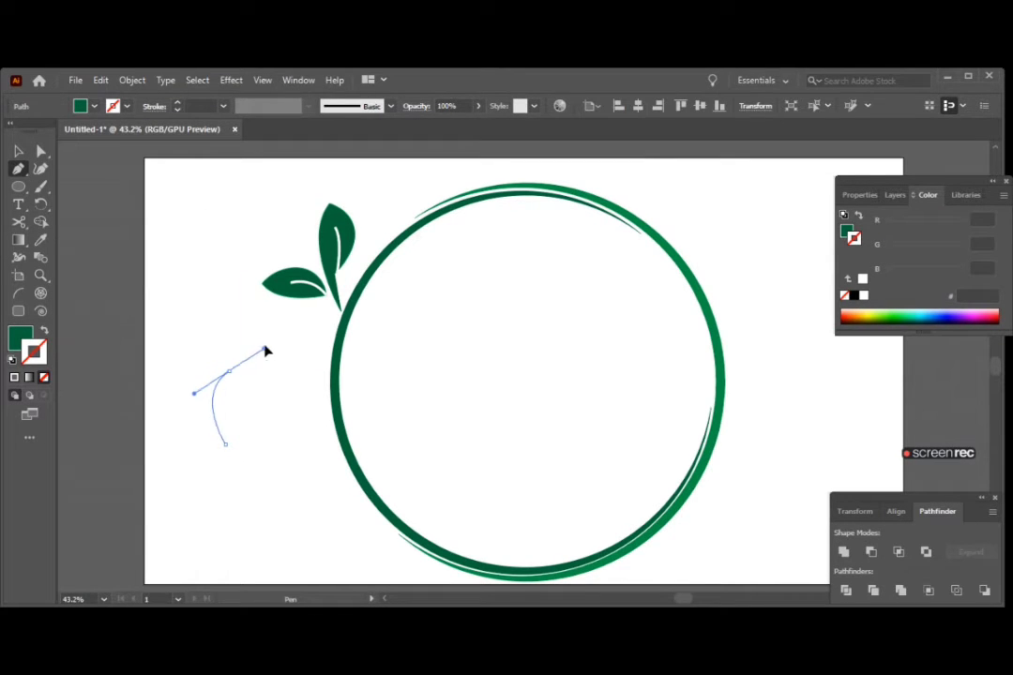
{"action": "left_click_drag", "start_coordinate": [225, 445], "coordinate": [230, 449]}
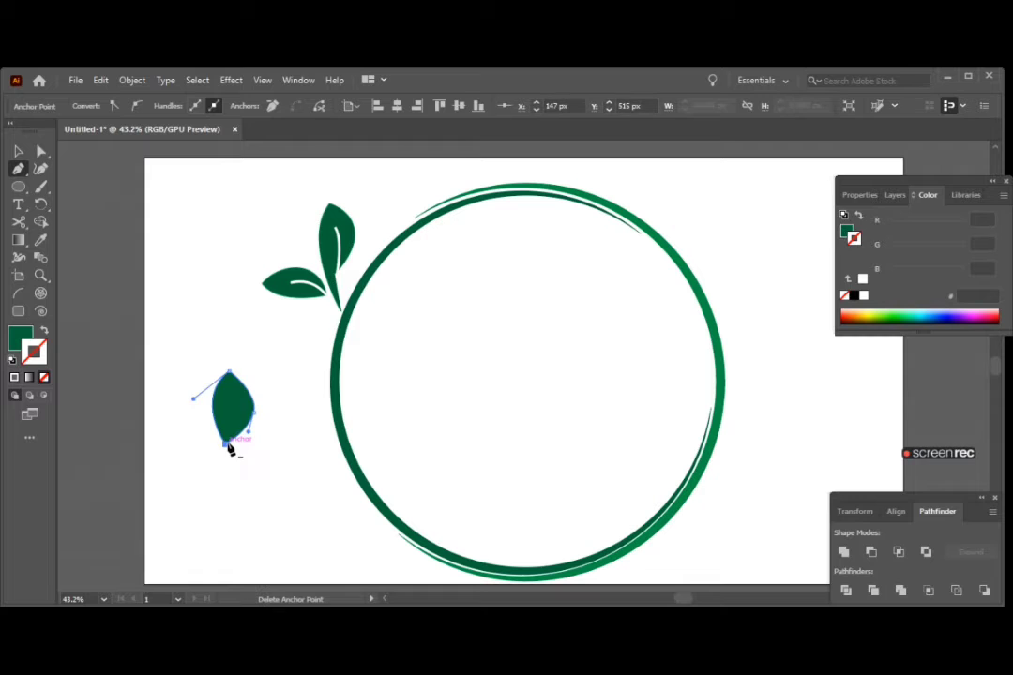
{"action": "key", "text": "Delete"}
{"action": "left_click", "coordinate": [227, 442]}
{"action": "mouse_move", "coordinate": [228, 365]}
{"action": "left_mouse_down"}
{"action": "mouse_move", "coordinate": [254, 340]}
{"action": "mouse_move", "coordinate": [248, 409]}
{"action": "mouse_move", "coordinate": [229, 450]}
{"action": "left_mouse_up"}
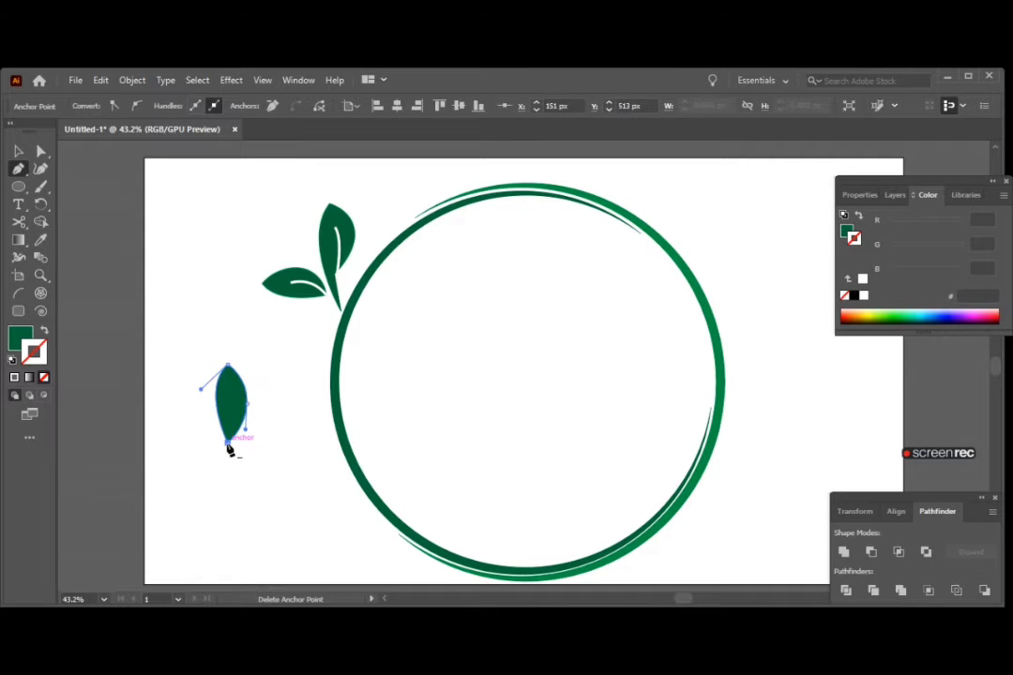
{"action": "left_click", "coordinate": [18, 151]}
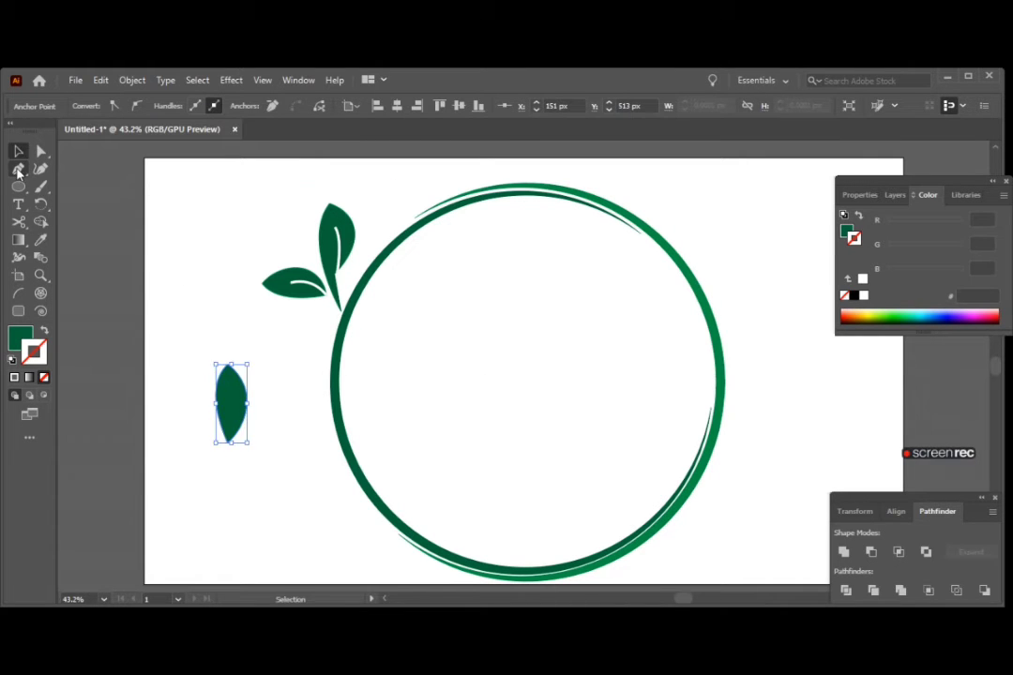
{"action": "left_click", "coordinate": [18, 169]}
{"action": "left_click", "coordinate": [230, 447]}
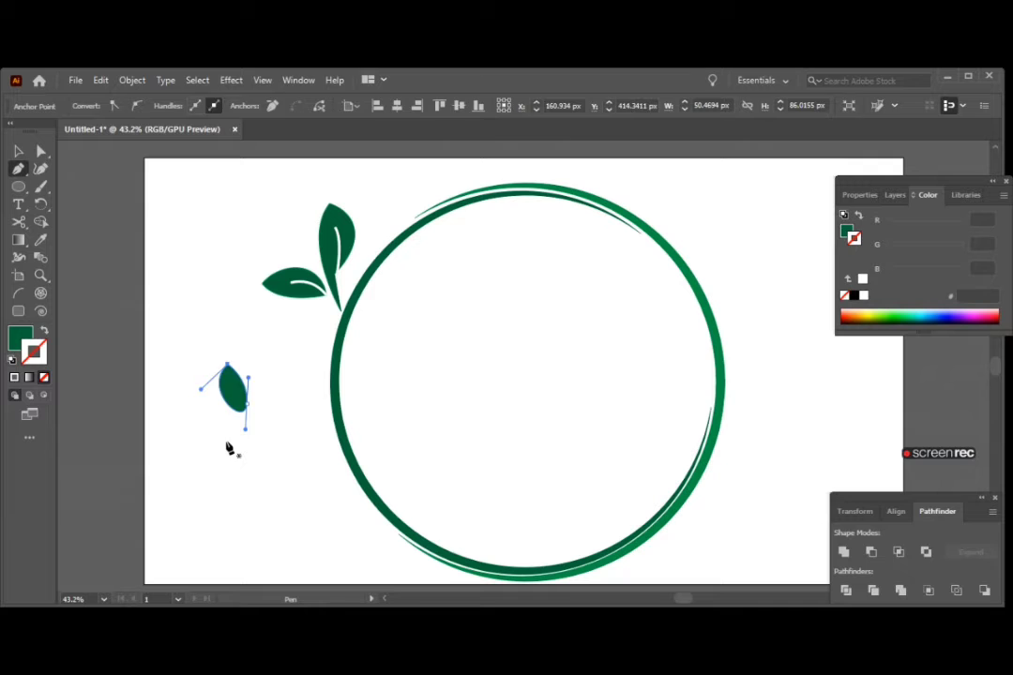
{"action": "key", "text": "Delete"}
{"action": "key", "text": "Delete"}
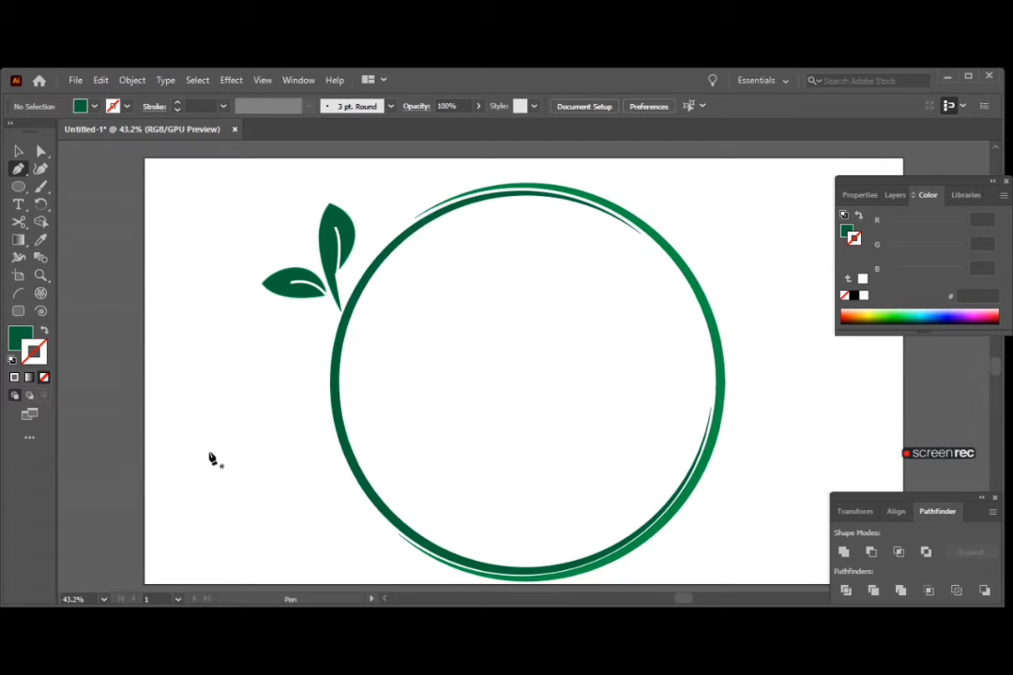
Step: Draw the final curved green leaf left of the ring and start a vein from its base
{"action": "left_click", "coordinate": [210, 452]}
{"action": "mouse_move", "coordinate": [217, 382]}
{"action": "left_mouse_down"}
{"action": "mouse_move", "coordinate": [243, 360]}
{"action": "mouse_move", "coordinate": [239, 419]}
{"action": "left_mouse_up"}
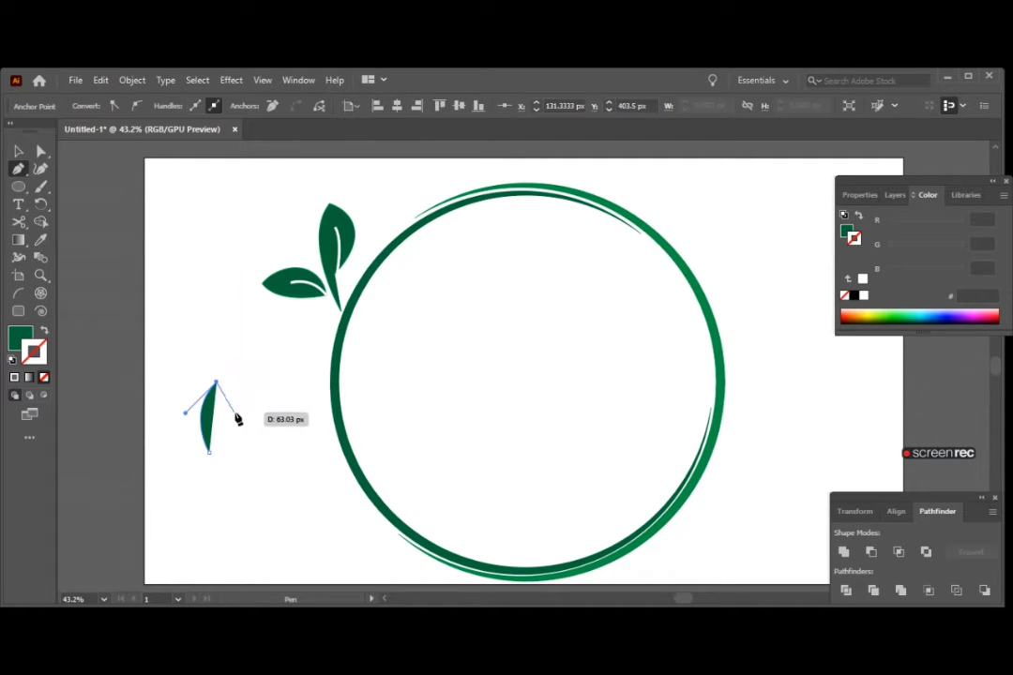
{"action": "left_click_drag", "start_coordinate": [239, 419], "coordinate": [213, 460]}
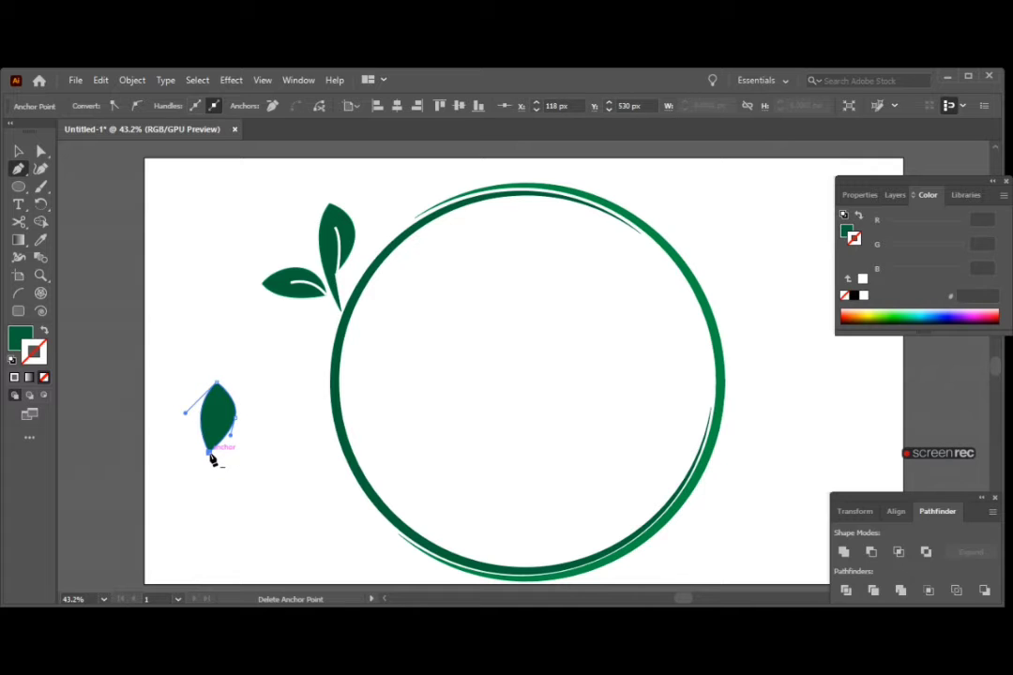
{"action": "key", "text": "v"}
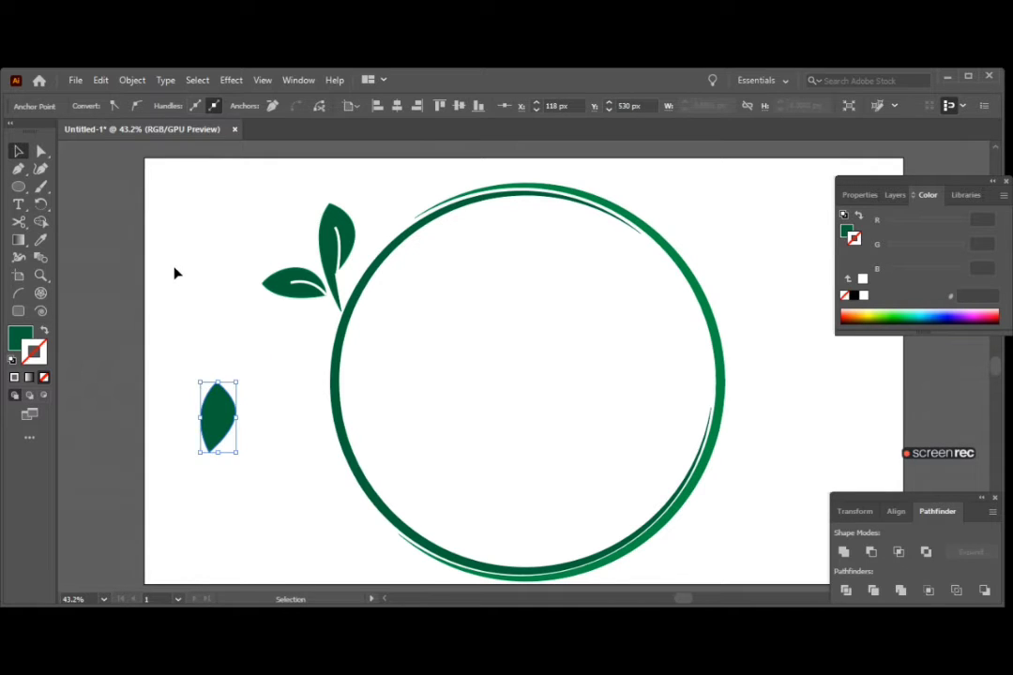
{"action": "left_click", "coordinate": [179, 275]}
{"action": "left_click", "coordinate": [18, 168]}
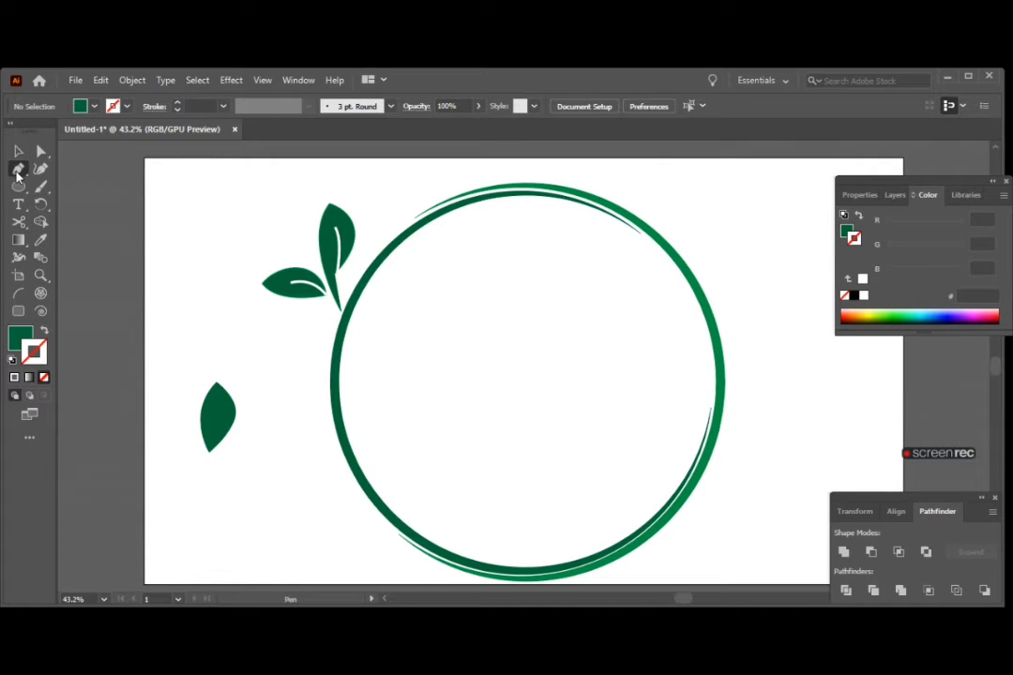
{"action": "mouse_move", "coordinate": [210, 453]}
{"action": "left_mouse_down"}
{"action": "mouse_move", "coordinate": [221, 406]}
{"action": "mouse_move", "coordinate": [219, 420]}
{"action": "left_mouse_up"}
Step: Finish the small leaf's vein and give it a white 6 pt stroke
{"action": "left_click", "coordinate": [221, 406]}
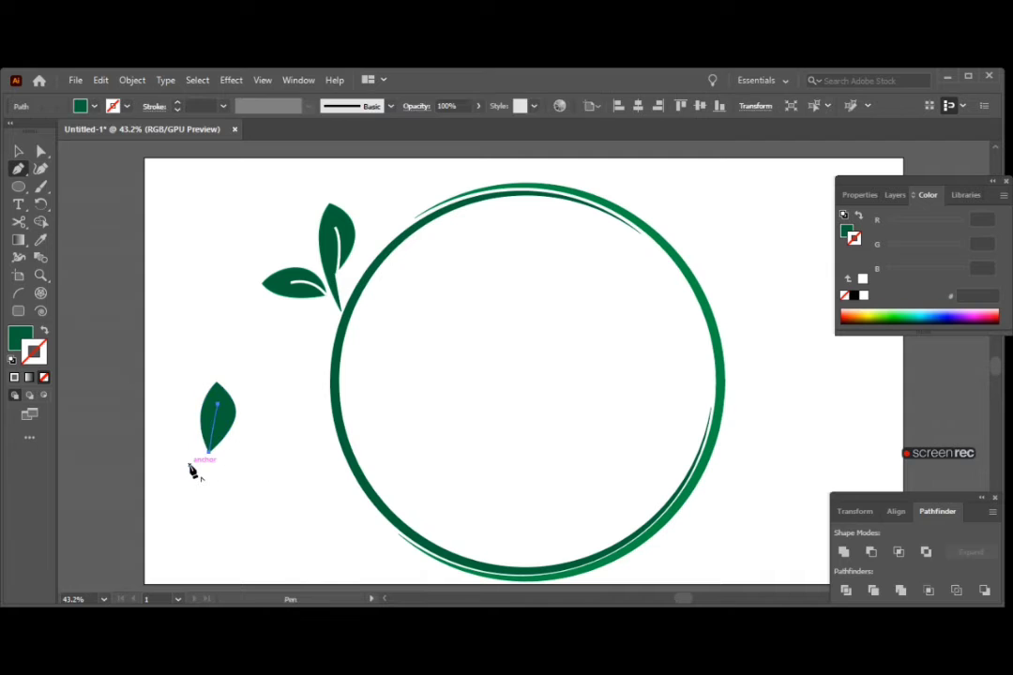
{"action": "left_click", "coordinate": [94, 106]}
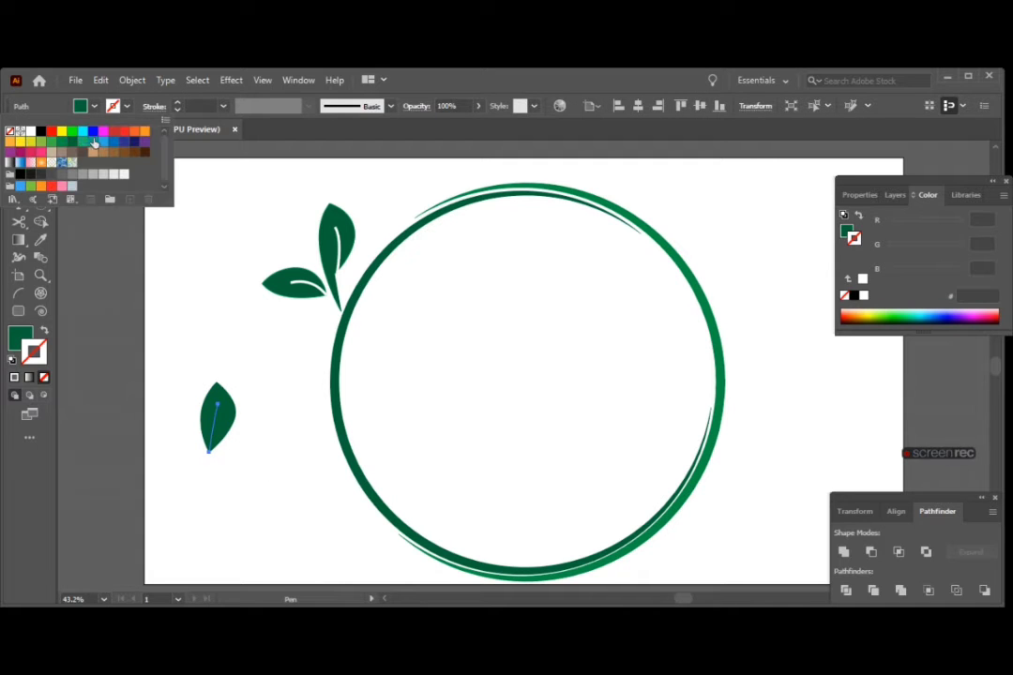
{"action": "left_click", "coordinate": [30, 132]}
{"action": "left_click", "coordinate": [177, 106]}
{"action": "left_click", "coordinate": [177, 106]}
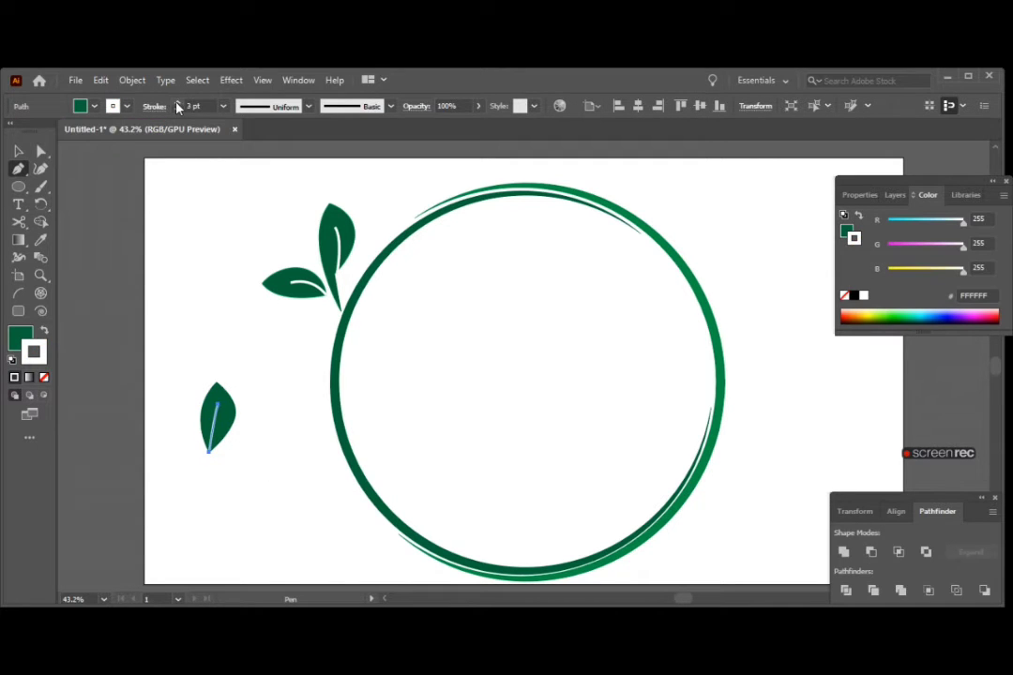
{"action": "left_click", "coordinate": [178, 106]}
{"action": "left_click", "coordinate": [178, 106]}
Step: Group the small leaf together with its vein
{"action": "left_click", "coordinate": [16, 153]}
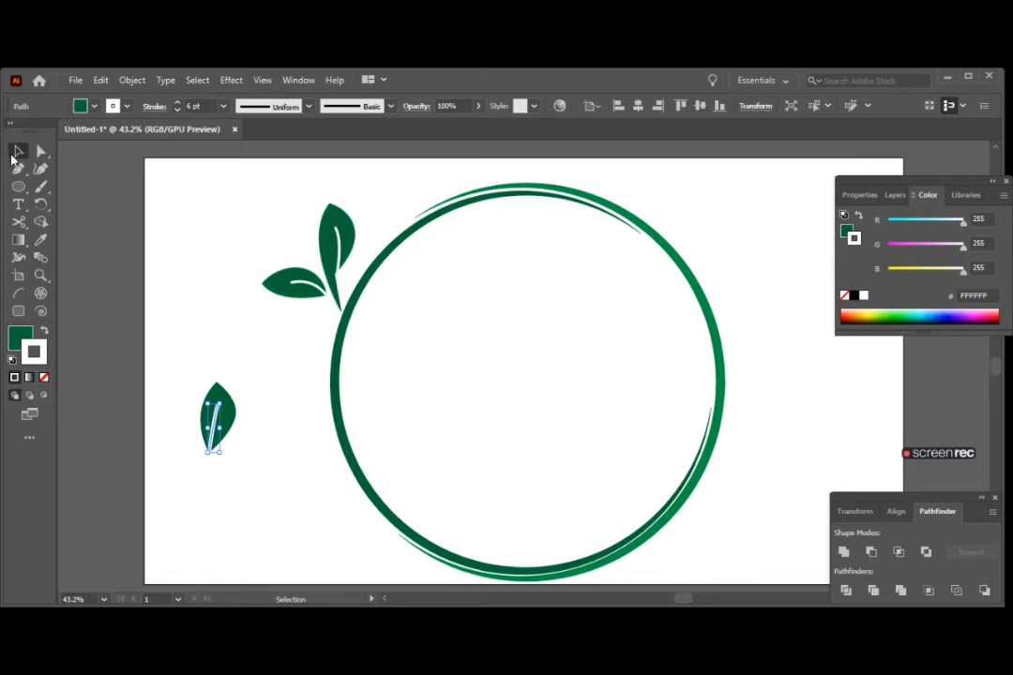
{"action": "left_click", "coordinate": [179, 243]}
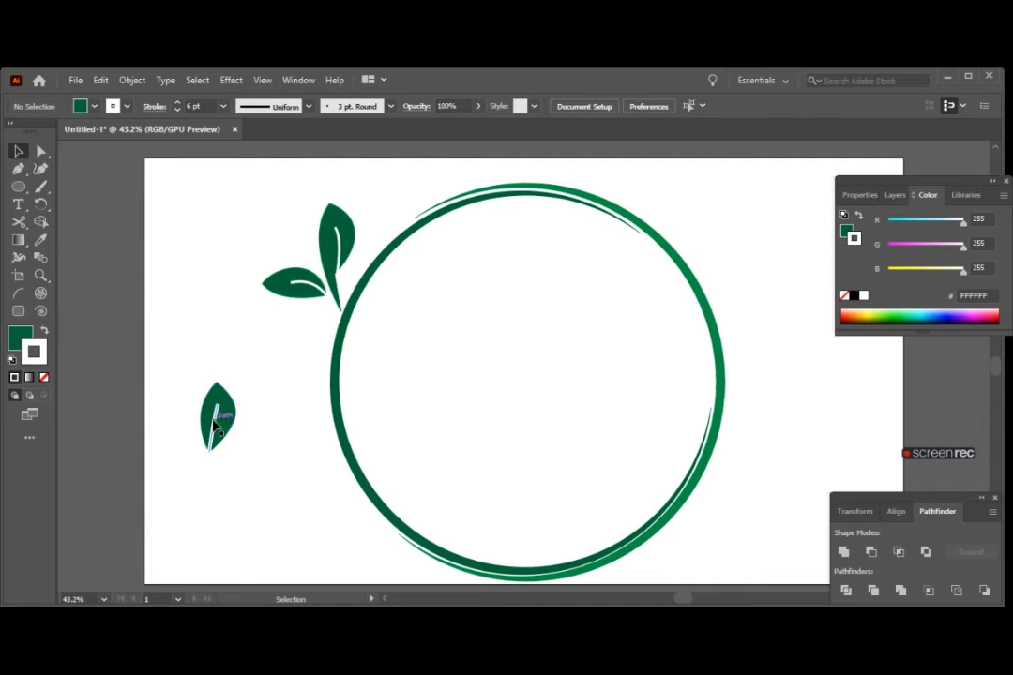
{"action": "left_click", "coordinate": [227, 430]}
{"action": "left_click", "coordinate": [217, 424], "text": "shift"}
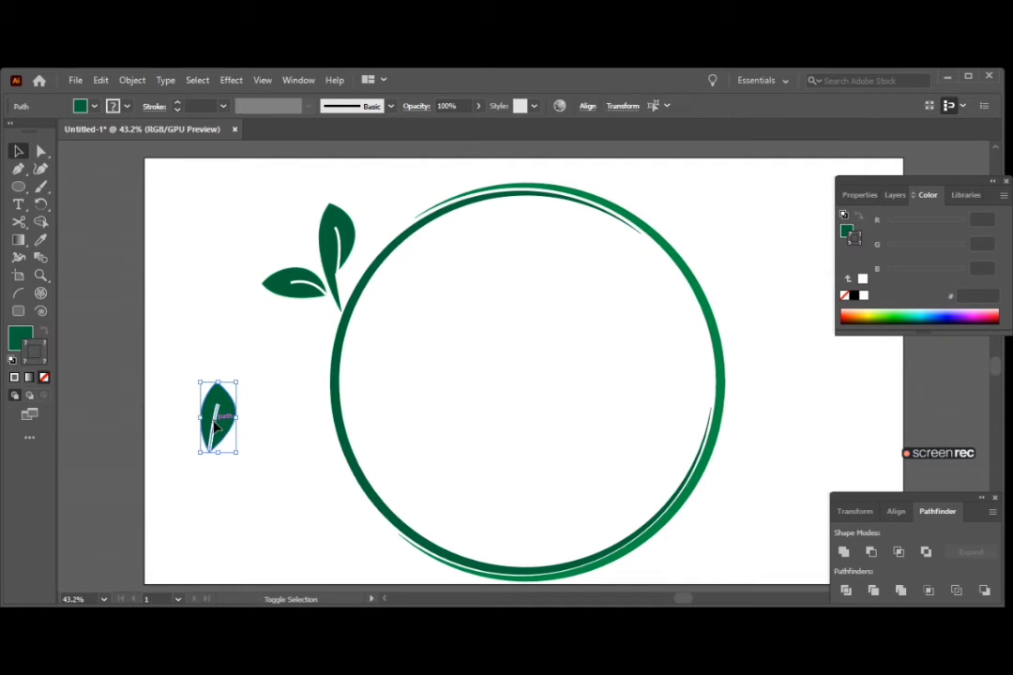
{"action": "key", "text": "ctrl+g"}
Step: Move the leaf group toward the ring and tilt the small leaf diagonally onto the circle edge
{"action": "mouse_move", "coordinate": [217, 427]}
{"action": "left_mouse_down"}
{"action": "mouse_move", "coordinate": [385, 339]}
{"action": "mouse_move", "coordinate": [386, 327]}
{"action": "mouse_move", "coordinate": [401, 364]}
{"action": "left_mouse_up"}
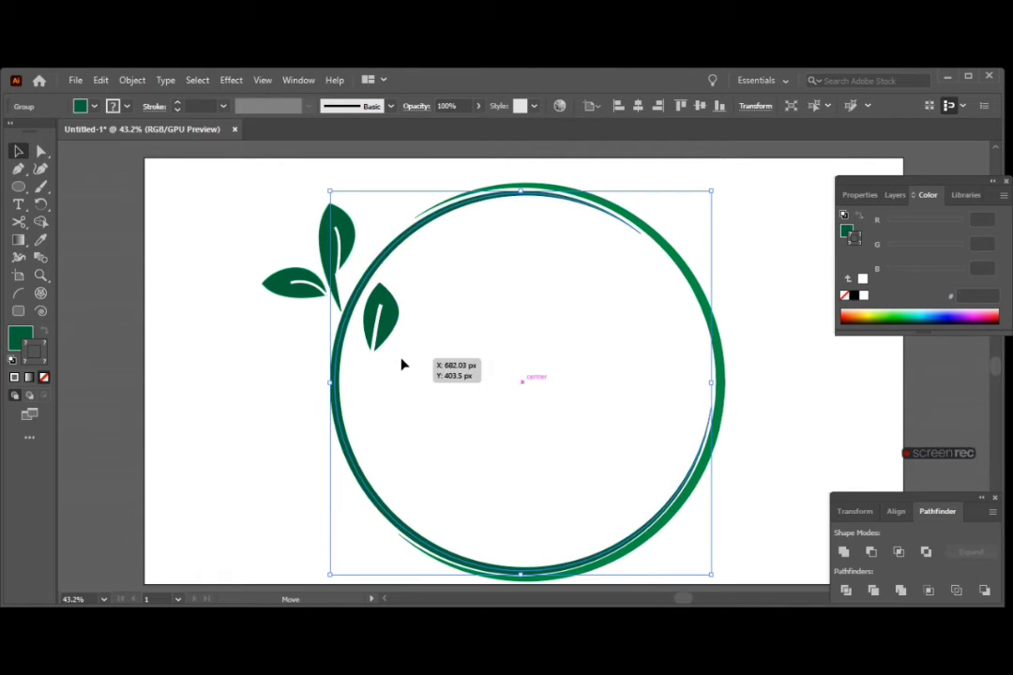
{"action": "left_click", "coordinate": [392, 334]}
{"action": "mouse_move", "coordinate": [400, 362]}
{"action": "left_mouse_down"}
{"action": "mouse_move", "coordinate": [402, 326]}
{"action": "mouse_move", "coordinate": [386, 309]}
{"action": "left_mouse_up"}
{"action": "left_click", "coordinate": [221, 382]}
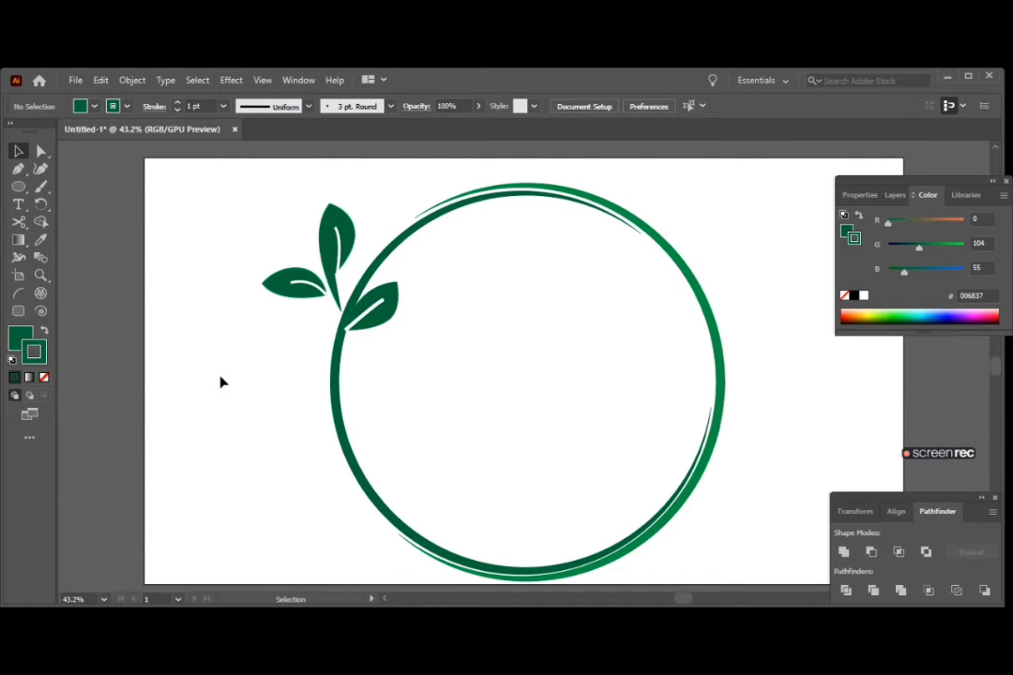
{"action": "left_click_drag", "start_coordinate": [386, 328], "coordinate": [380, 314]}
{"action": "left_click", "coordinate": [218, 399]}
{"action": "left_click", "coordinate": [197, 394]}
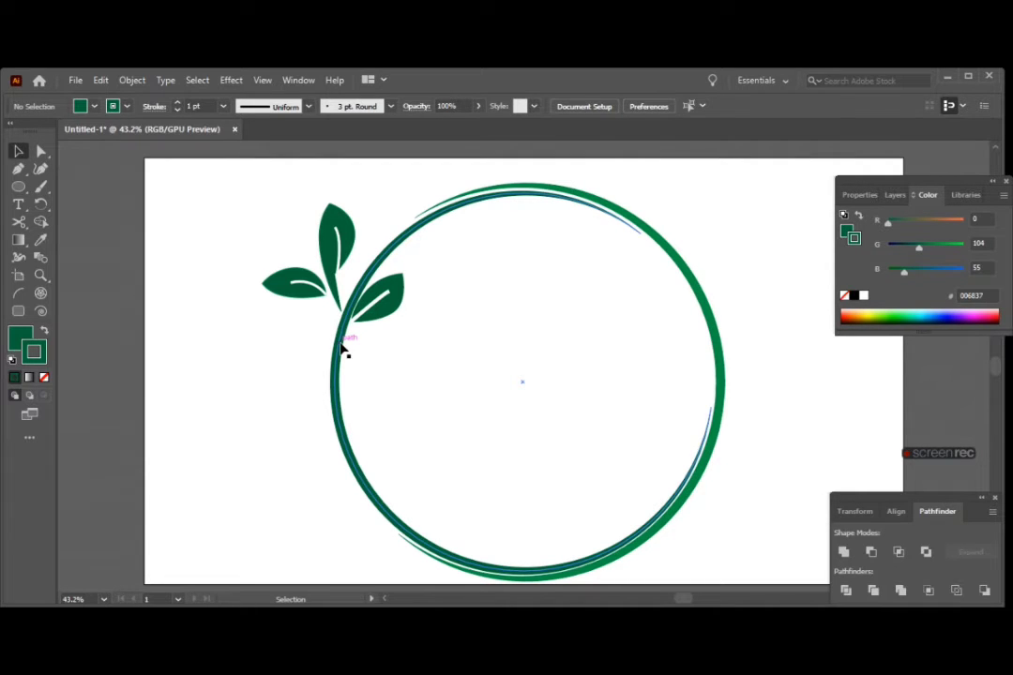
Step: Enlarge the small leaf slightly and nudge it along the ring's edge
{"action": "left_click", "coordinate": [398, 315]}
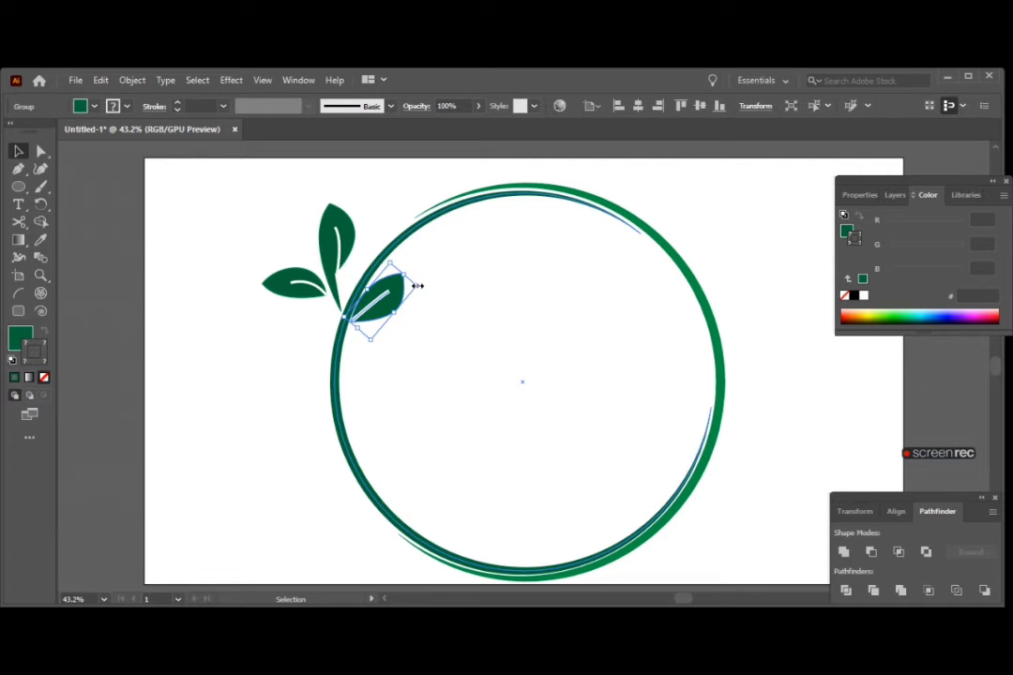
{"action": "left_click_drag", "start_coordinate": [417, 285], "coordinate": [405, 283]}
{"action": "left_click", "coordinate": [277, 331]}
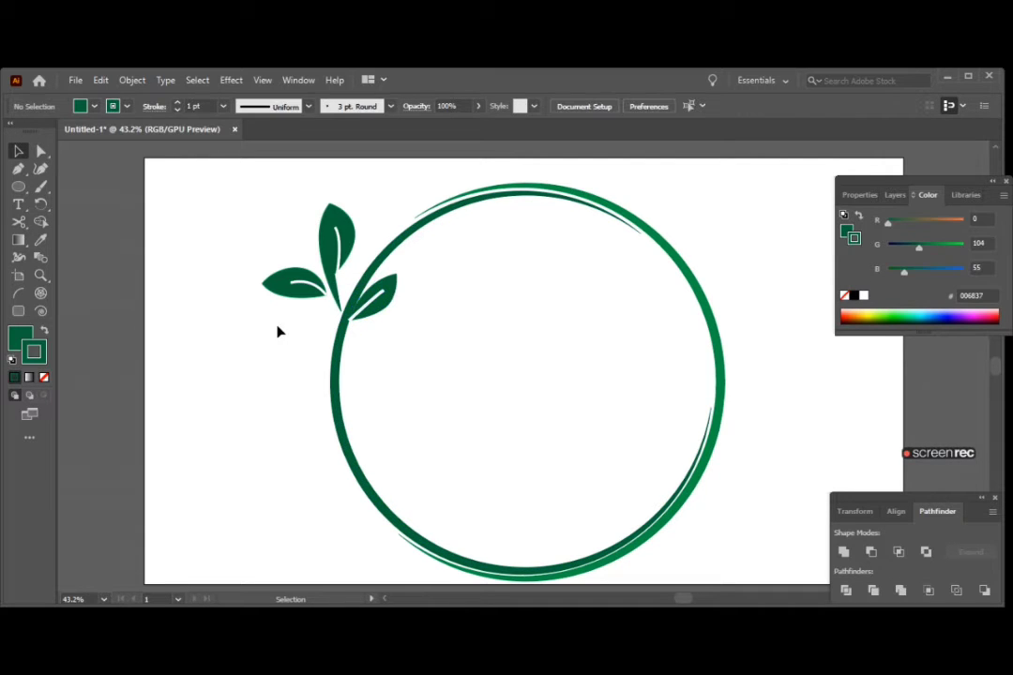
{"action": "left_click_drag", "start_coordinate": [384, 314], "coordinate": [382, 309]}
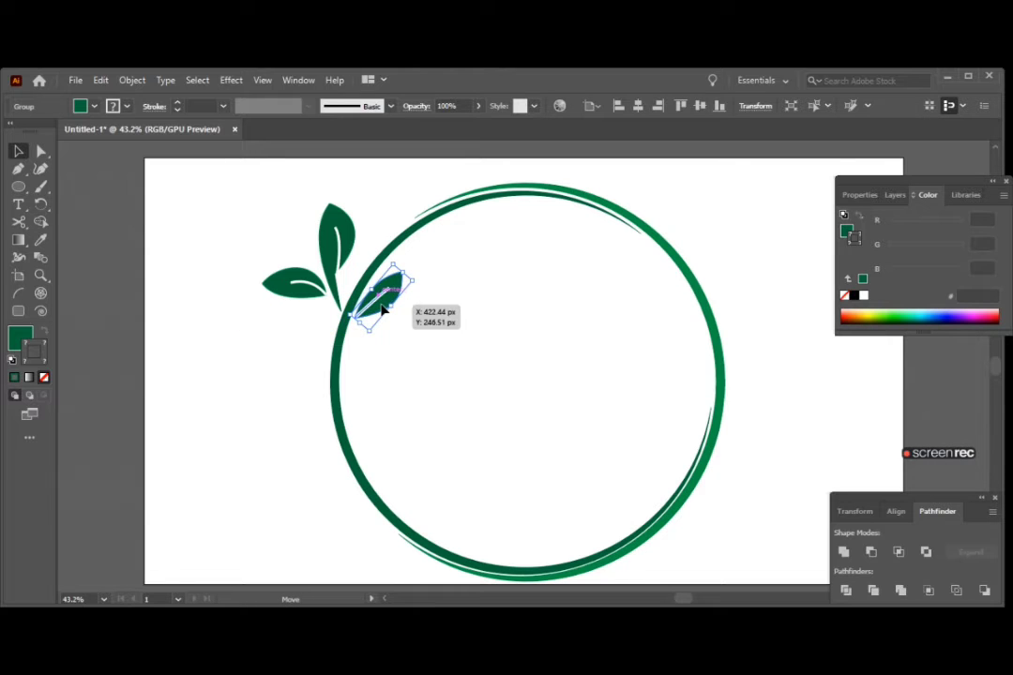
{"action": "left_click", "coordinate": [257, 358]}
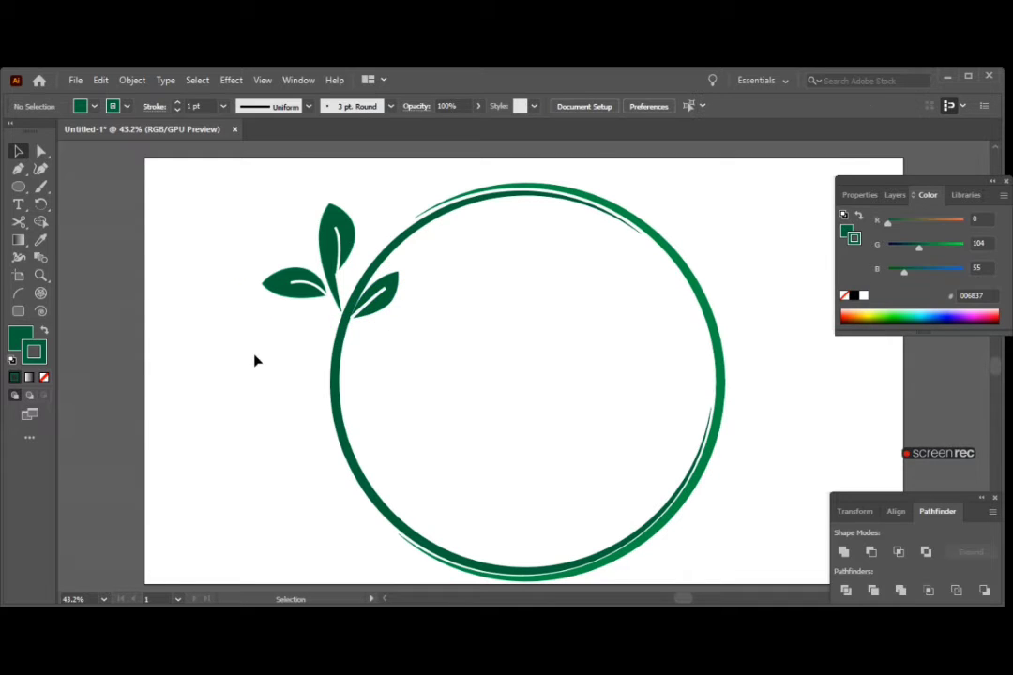
{"action": "left_click", "coordinate": [376, 309]}
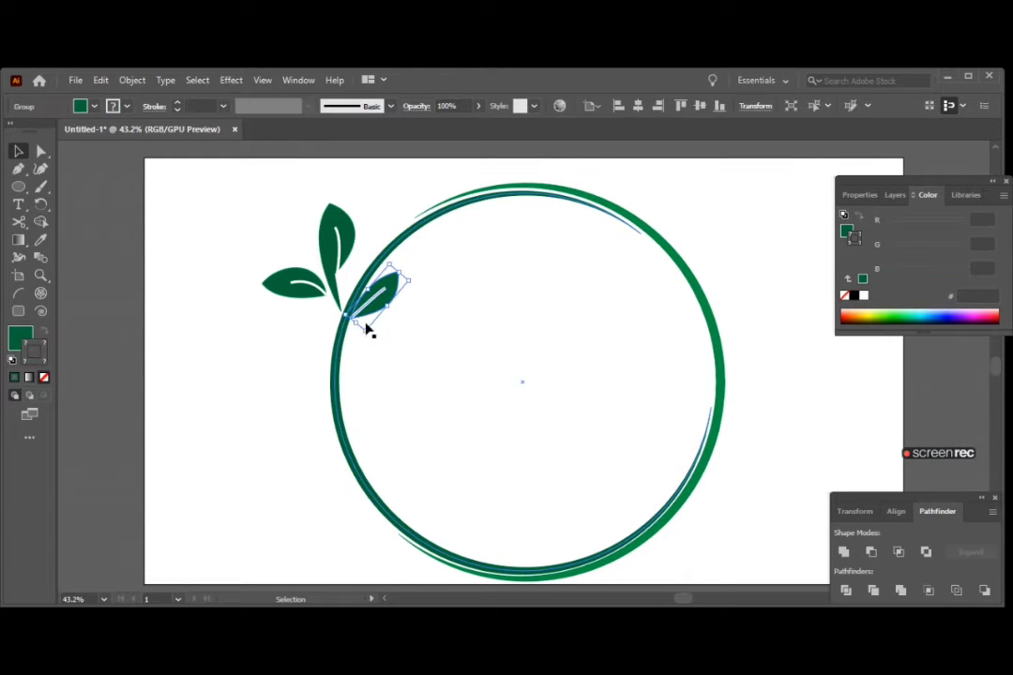
{"action": "left_click_drag", "start_coordinate": [394, 310], "coordinate": [398, 309]}
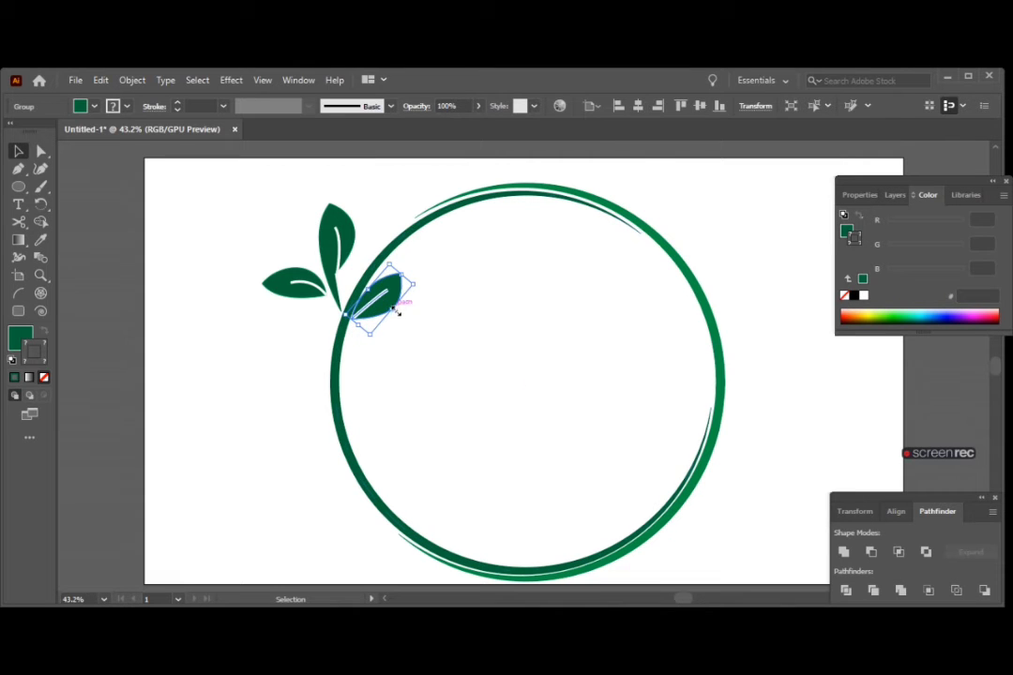
{"action": "left_click", "coordinate": [299, 344]}
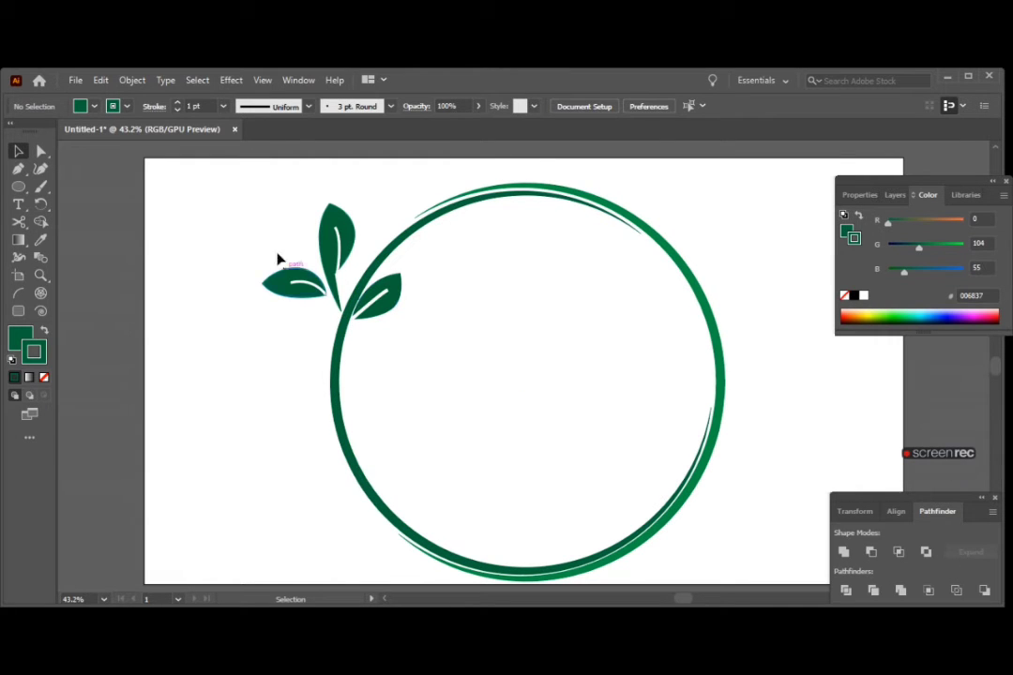
Step: Select the tall top leaf group and shift it slightly down and right
{"action": "left_click", "coordinate": [339, 286]}
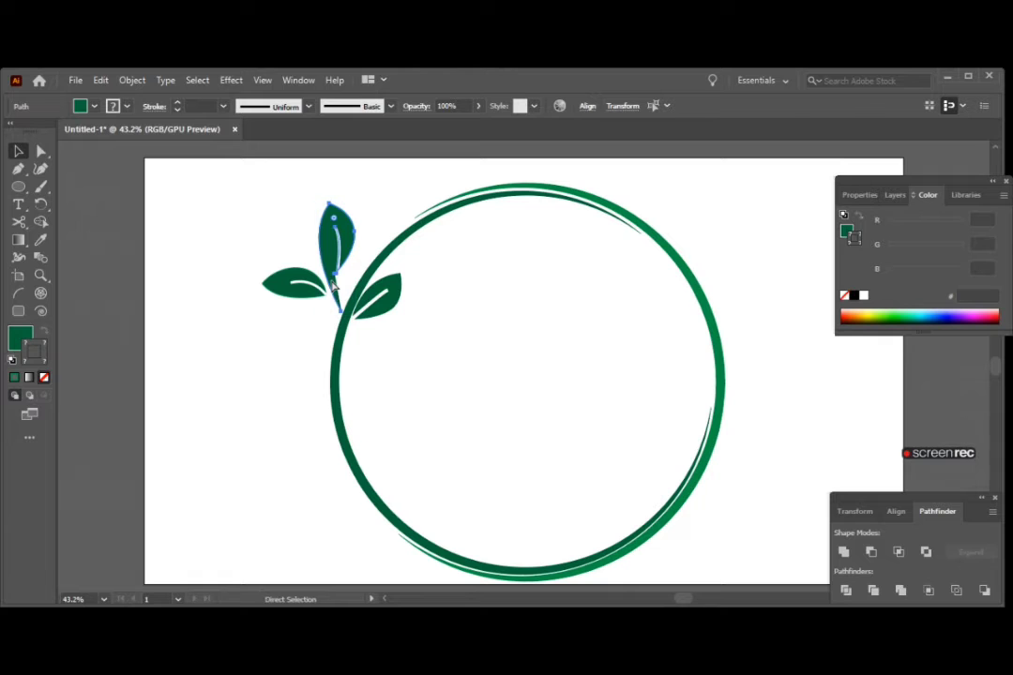
{"action": "key", "text": "ctrl+g"}
{"action": "left_click_drag", "start_coordinate": [331, 282], "coordinate": [338, 290]}
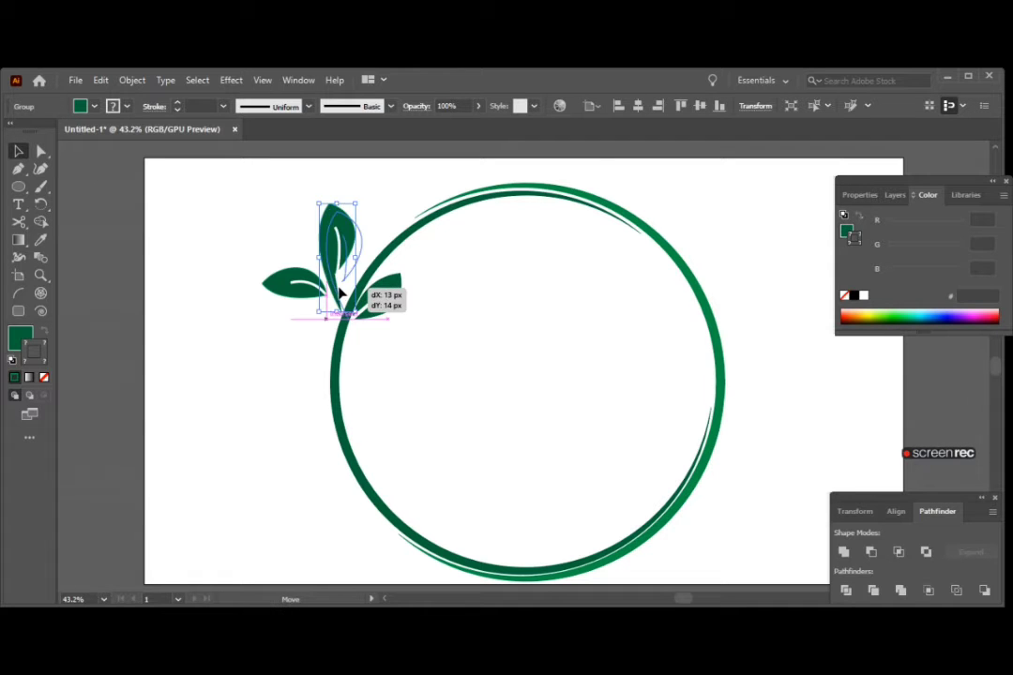
Step: Shift the sideways left leaf group slightly down-right so it sits snug against the stem
{"action": "left_click", "coordinate": [291, 353]}
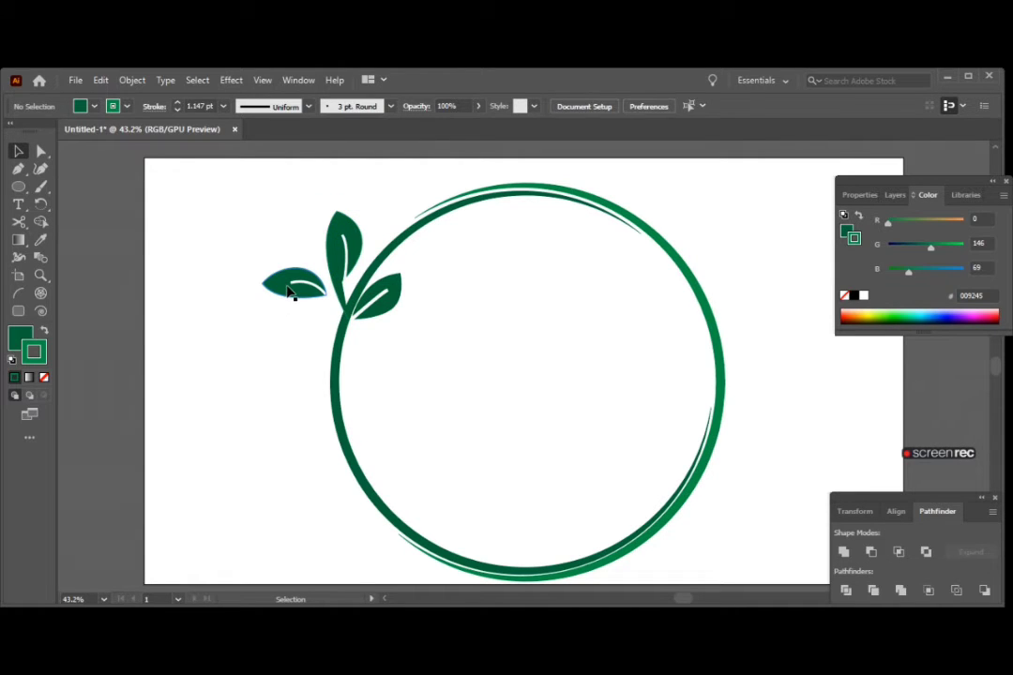
{"action": "left_click", "coordinate": [293, 290]}
{"action": "key", "text": "a"}
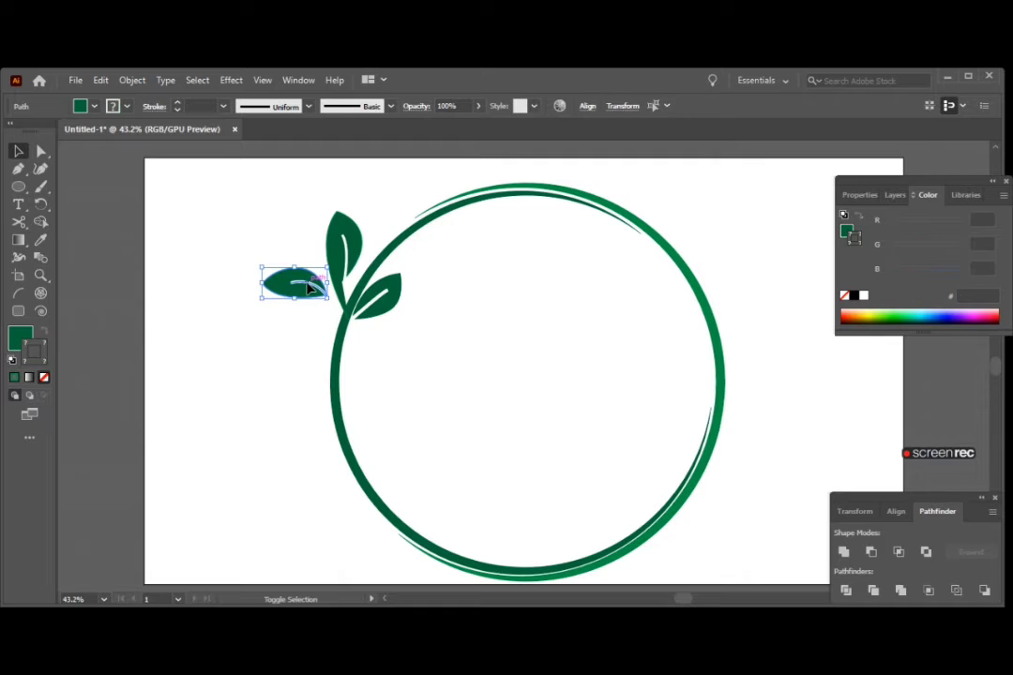
{"action": "key", "text": "v"}
{"action": "left_click_drag", "start_coordinate": [307, 299], "coordinate": [315, 309]}
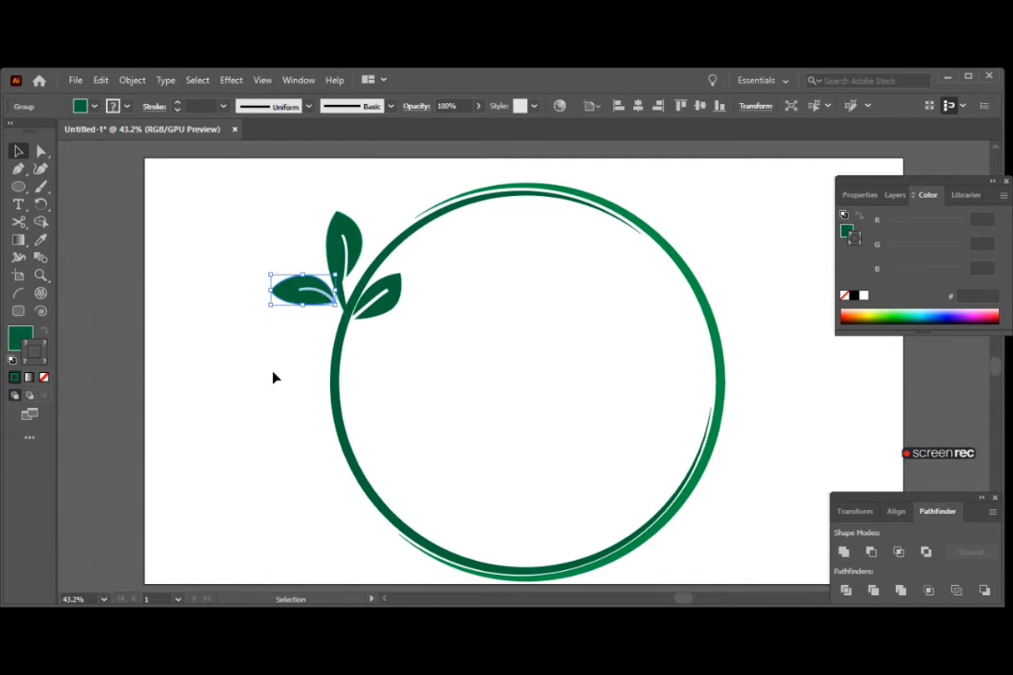
{"action": "left_click", "coordinate": [273, 377]}
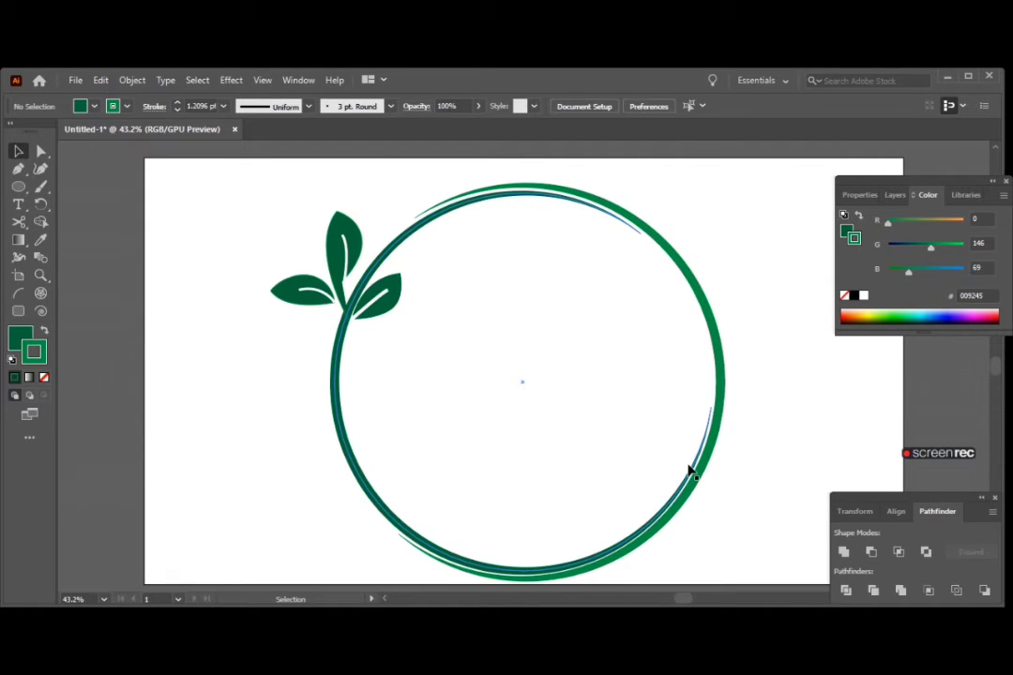
{"action": "left_click", "coordinate": [18, 187]}
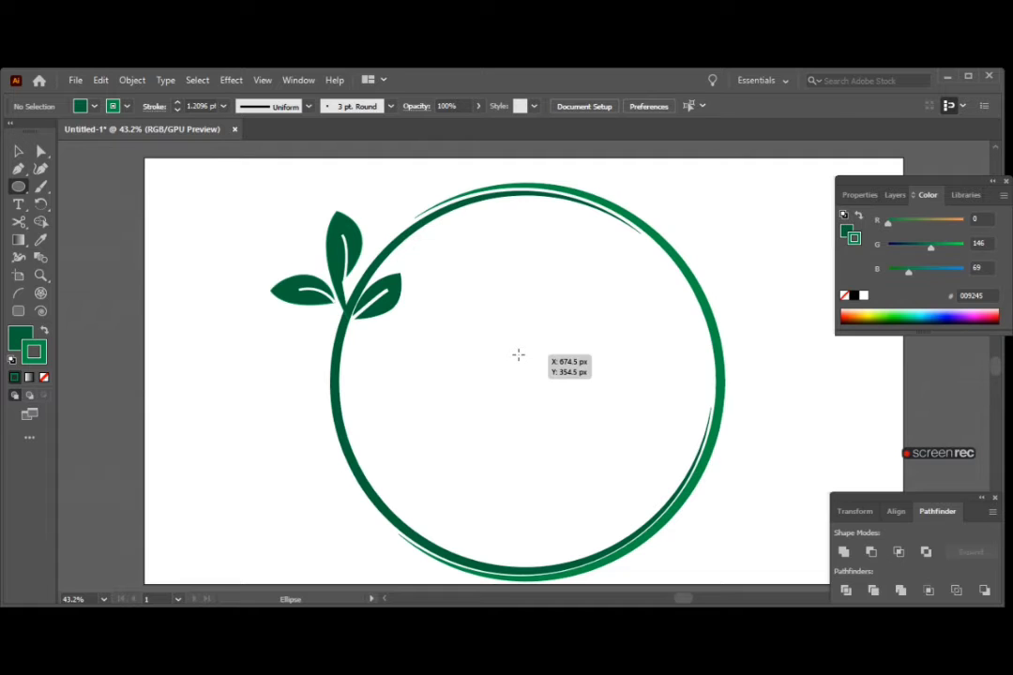
{"action": "left_click_drag", "start_coordinate": [526, 375], "coordinate": [689, 502]}
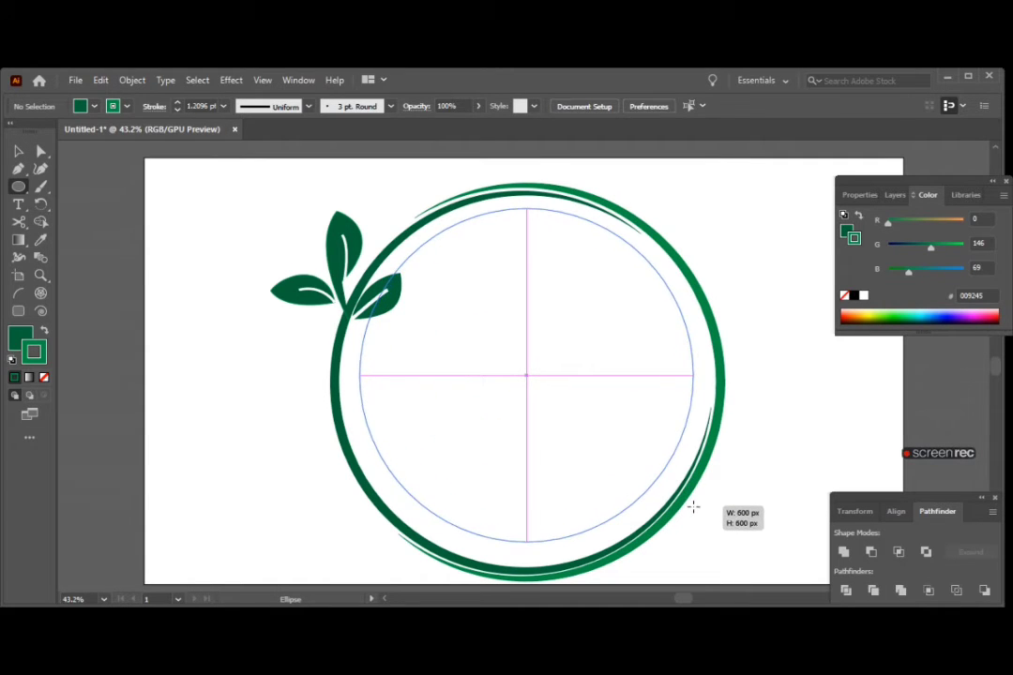
{"action": "left_click_drag", "start_coordinate": [689, 503], "coordinate": [694, 507]}
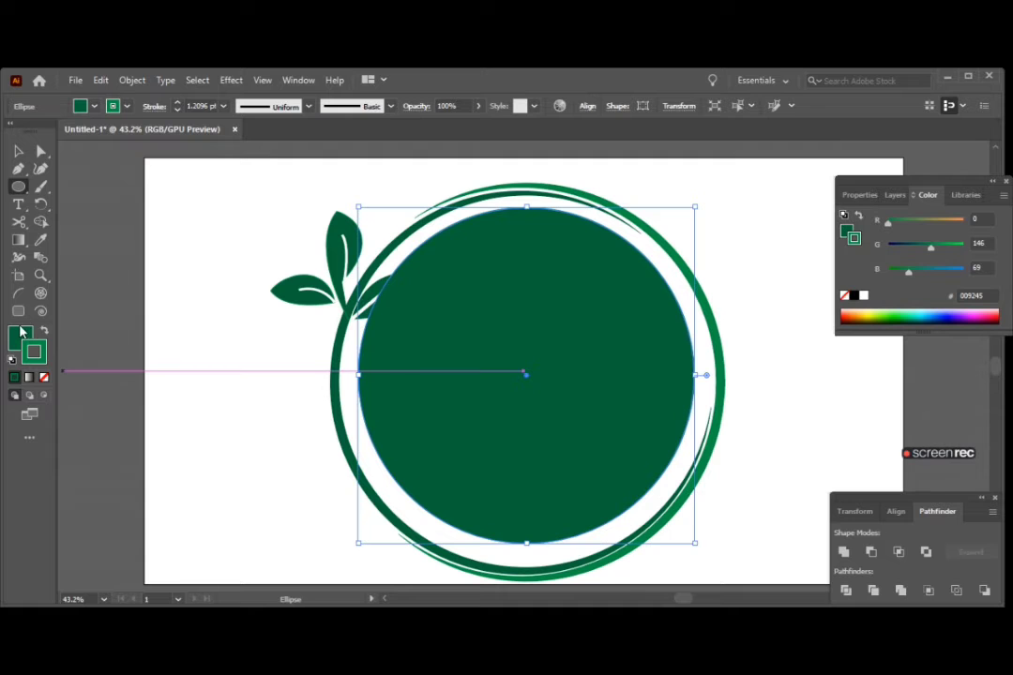
{"action": "left_click", "coordinate": [43, 377]}
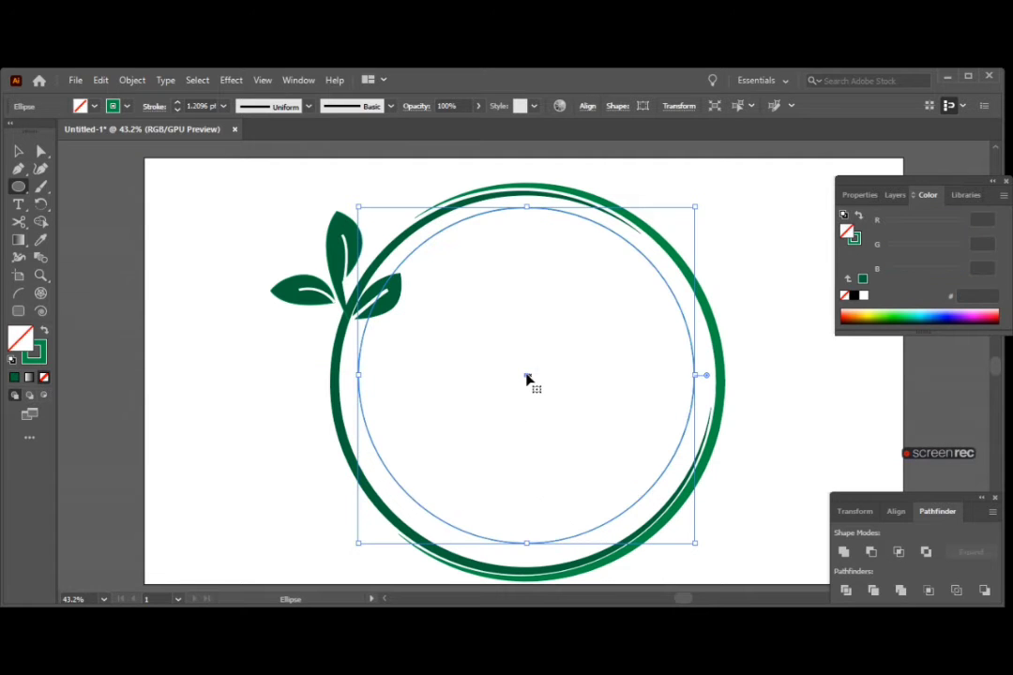
{"action": "left_click_drag", "start_coordinate": [526, 377], "coordinate": [531, 385]}
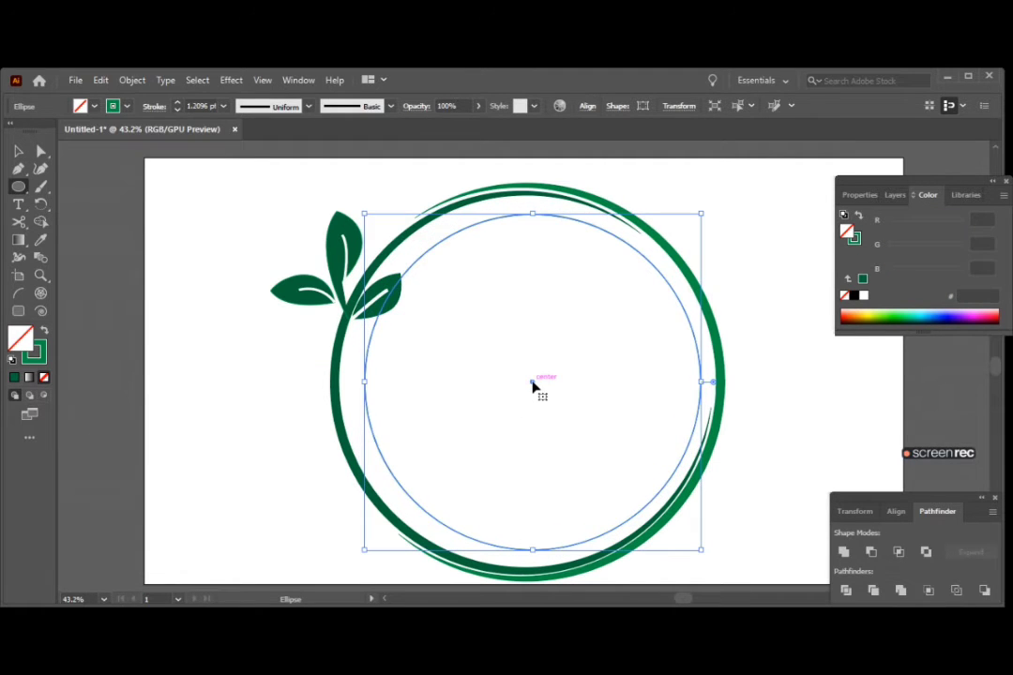
{"action": "left_click", "coordinate": [18, 221]}
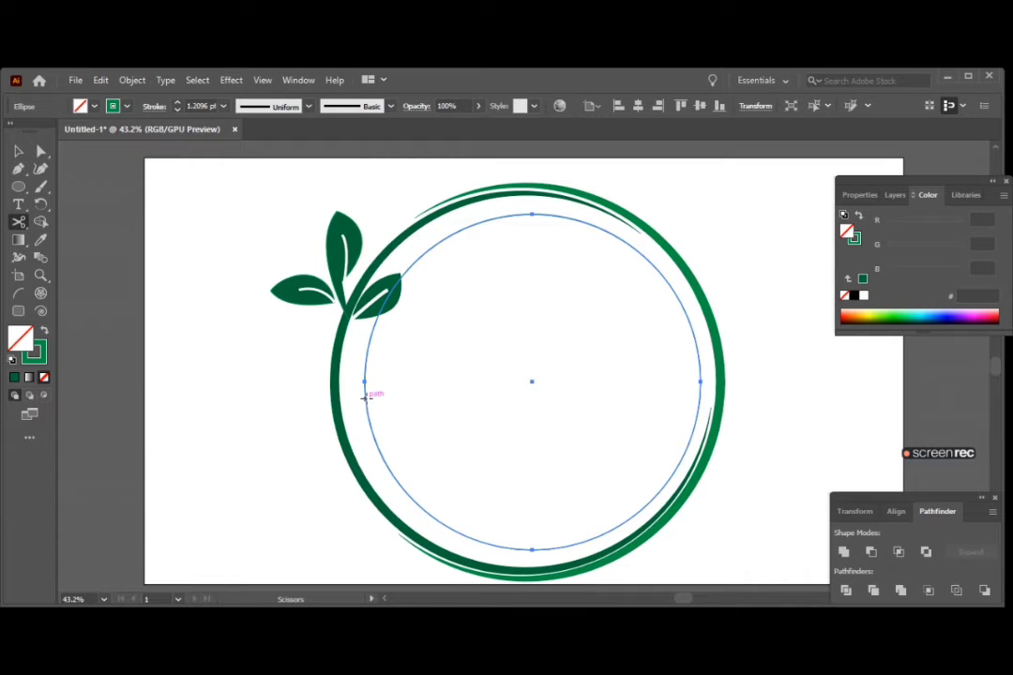
{"action": "left_click", "coordinate": [365, 388]}
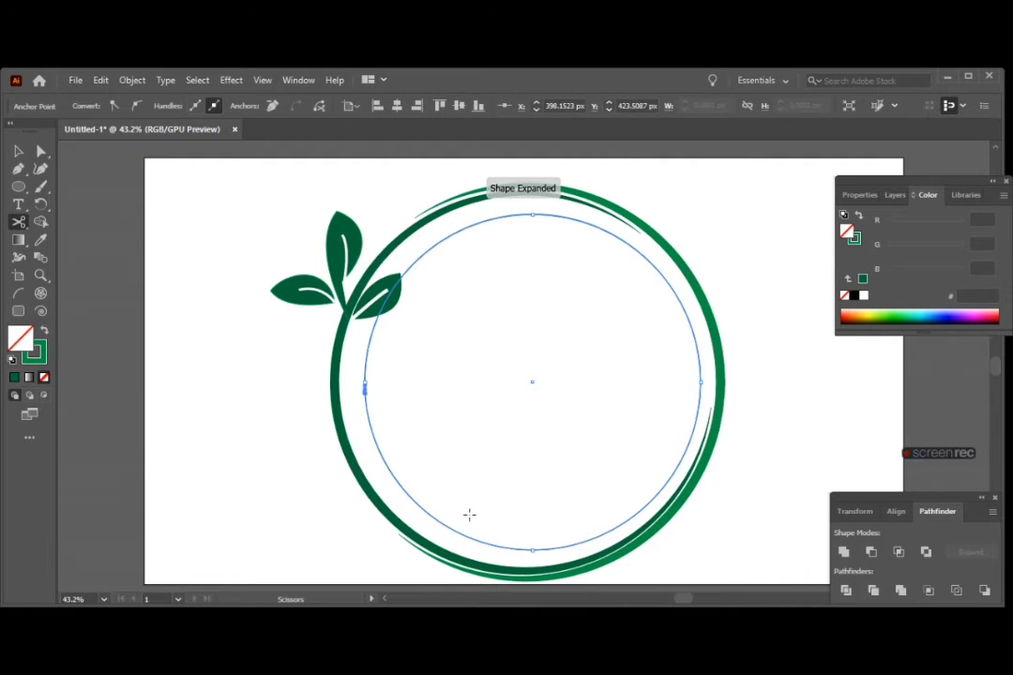
{"action": "left_click", "coordinate": [531, 549]}
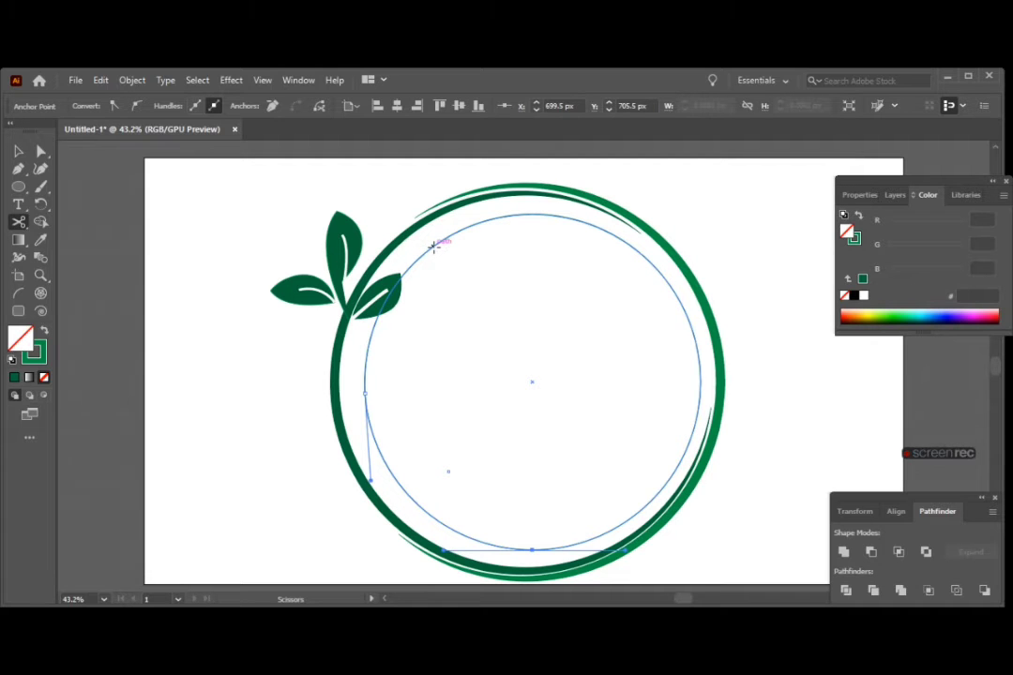
{"action": "left_click", "coordinate": [433, 245]}
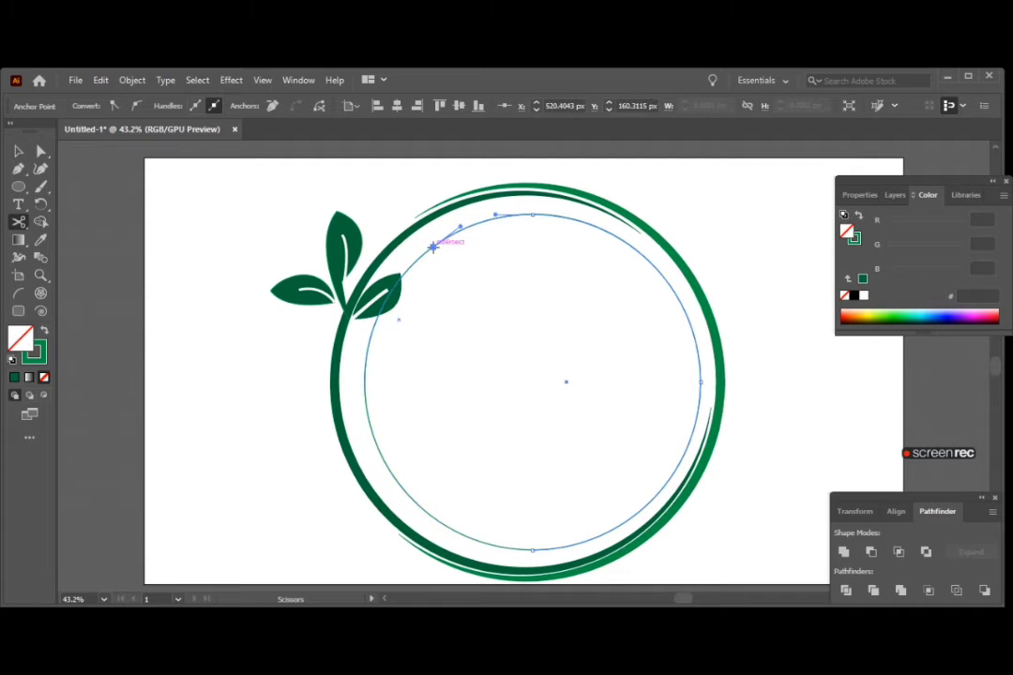
{"action": "left_click", "coordinate": [692, 324]}
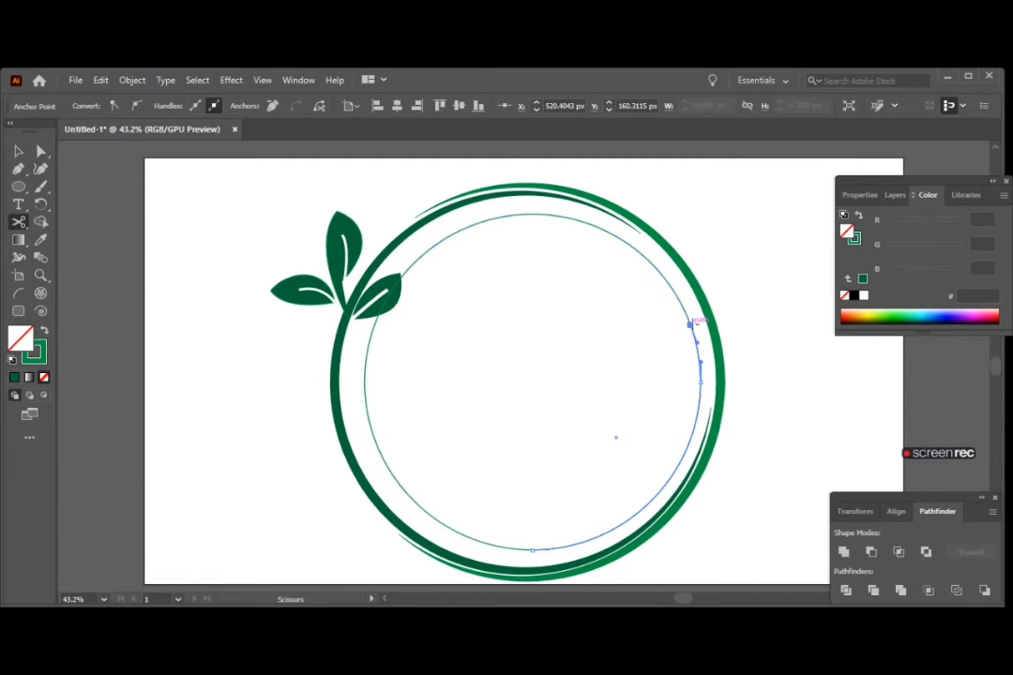
{"action": "left_click", "coordinate": [18, 151]}
{"action": "key", "text": "Delete"}
{"action": "left_click", "coordinate": [372, 325]}
{"action": "key", "text": "Delete"}
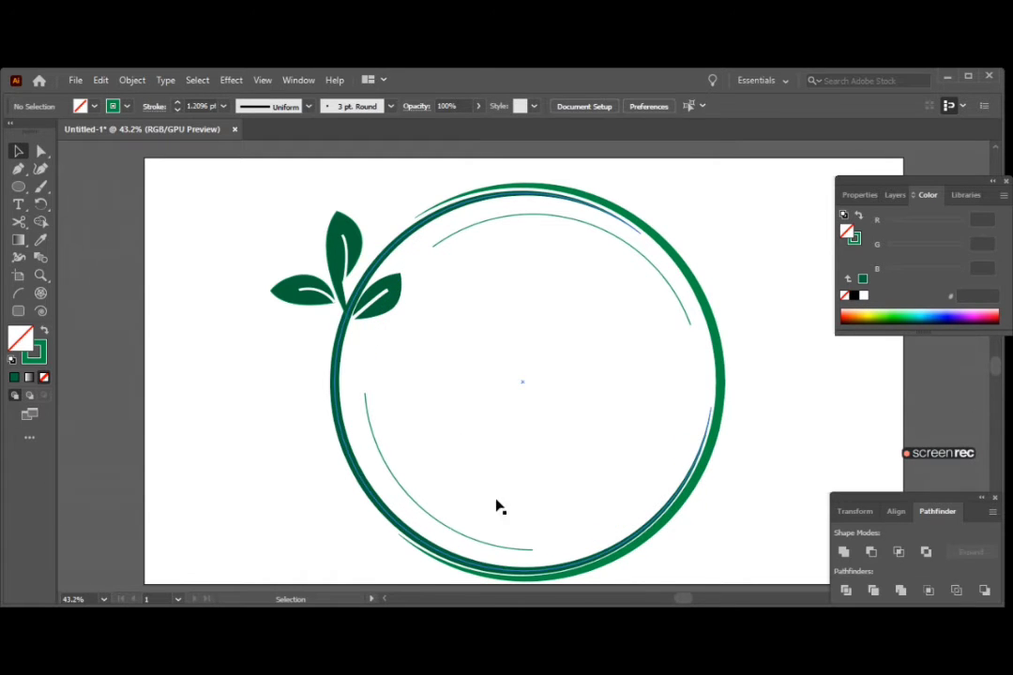
{"action": "left_click", "coordinate": [504, 551]}
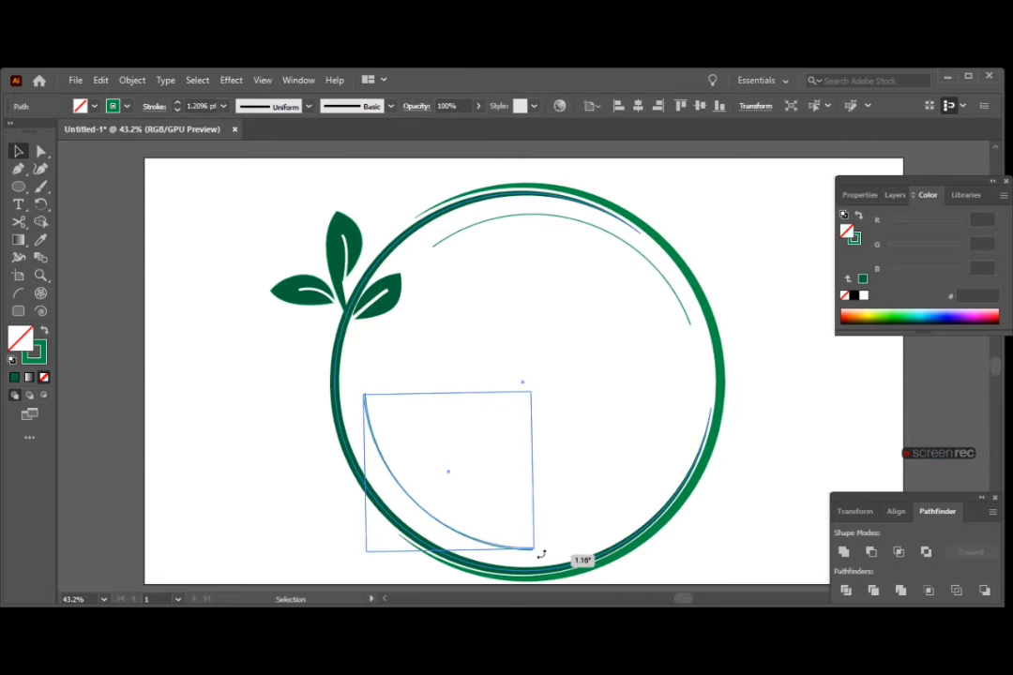
{"action": "key", "text": "Delete"}
{"action": "key", "text": "l"}
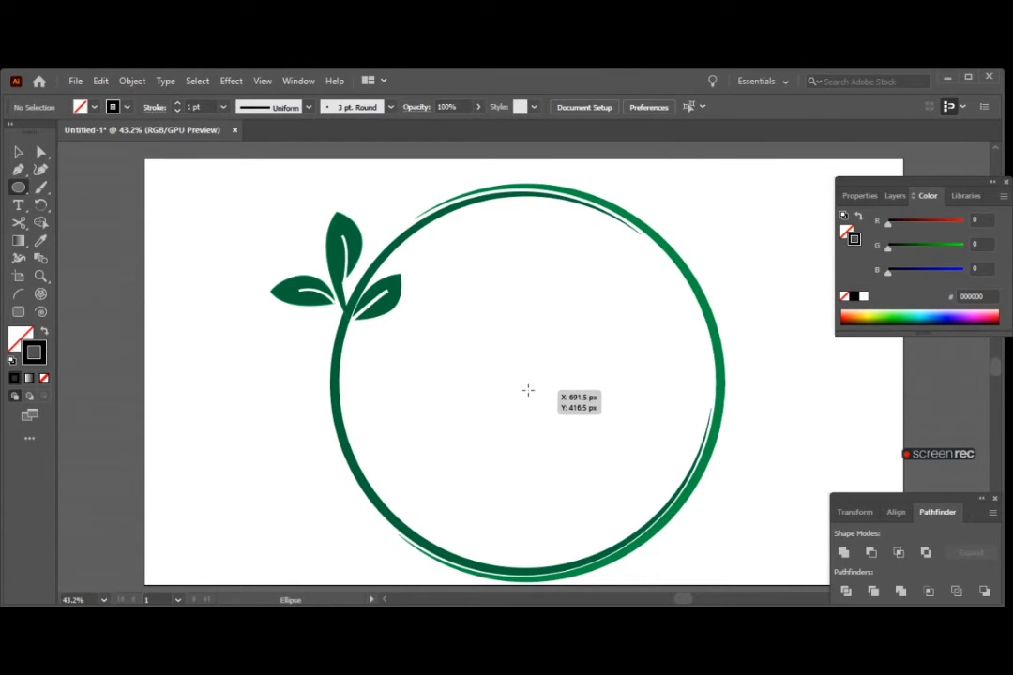
Step: Draw a thin new circle centred inside the ring
{"action": "mouse_move", "coordinate": [529, 382]}
{"action": "left_mouse_down"}
{"action": "mouse_move", "coordinate": [562, 409]}
{"action": "mouse_move", "coordinate": [698, 467]}
{"action": "left_mouse_up"}
{"action": "left_click_drag", "start_coordinate": [526, 384], "coordinate": [531, 386]}
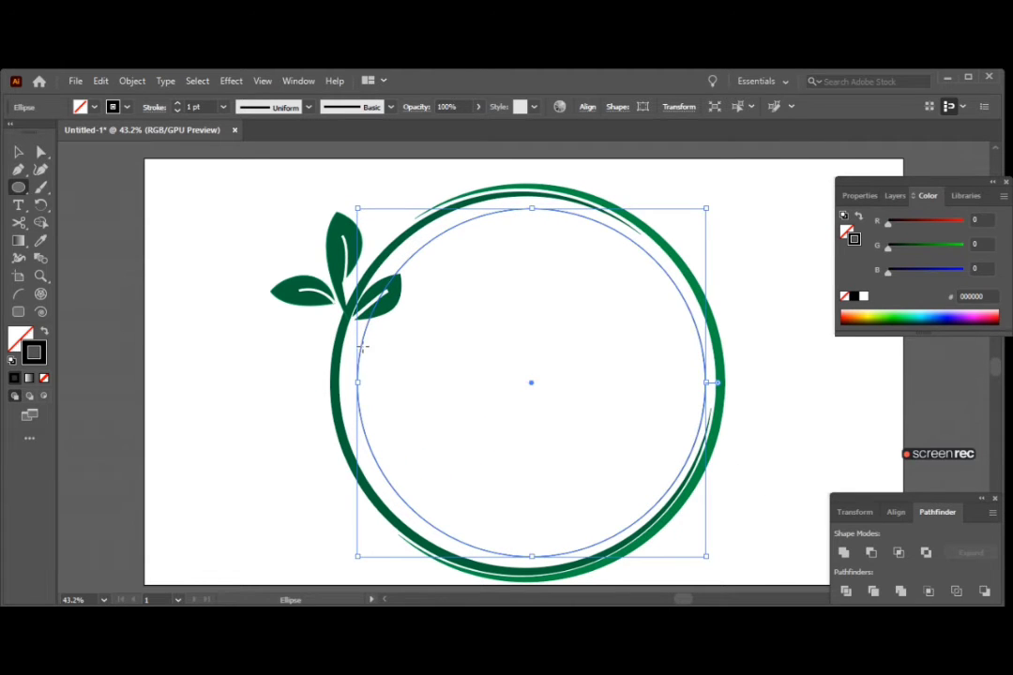
{"action": "left_click", "coordinate": [20, 152]}
{"action": "left_click", "coordinate": [208, 263]}
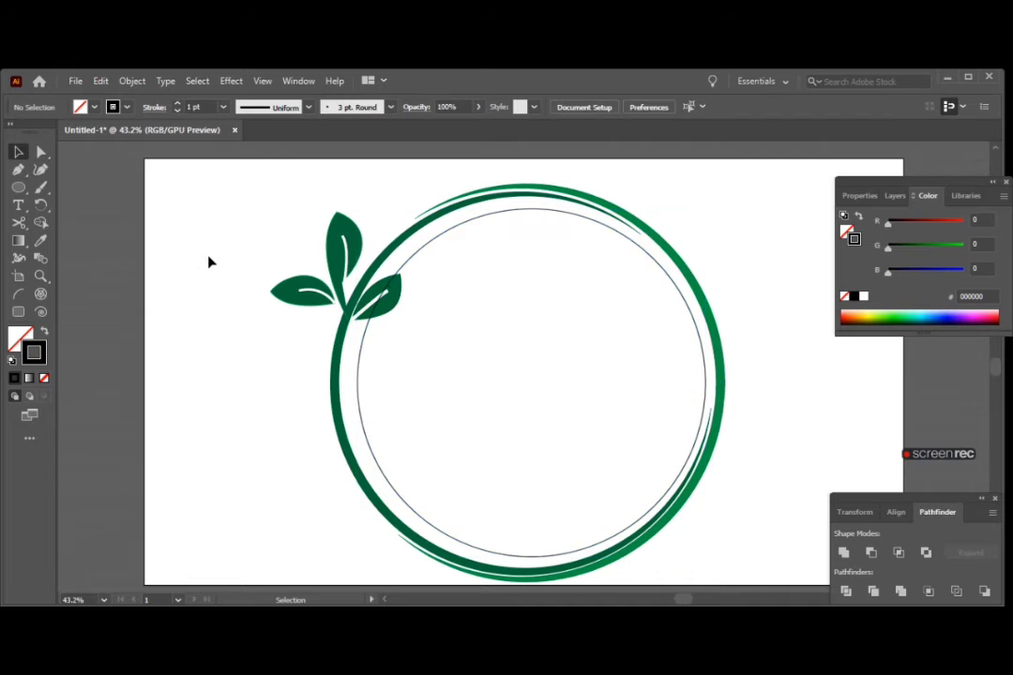
{"action": "left_click", "coordinate": [361, 371]}
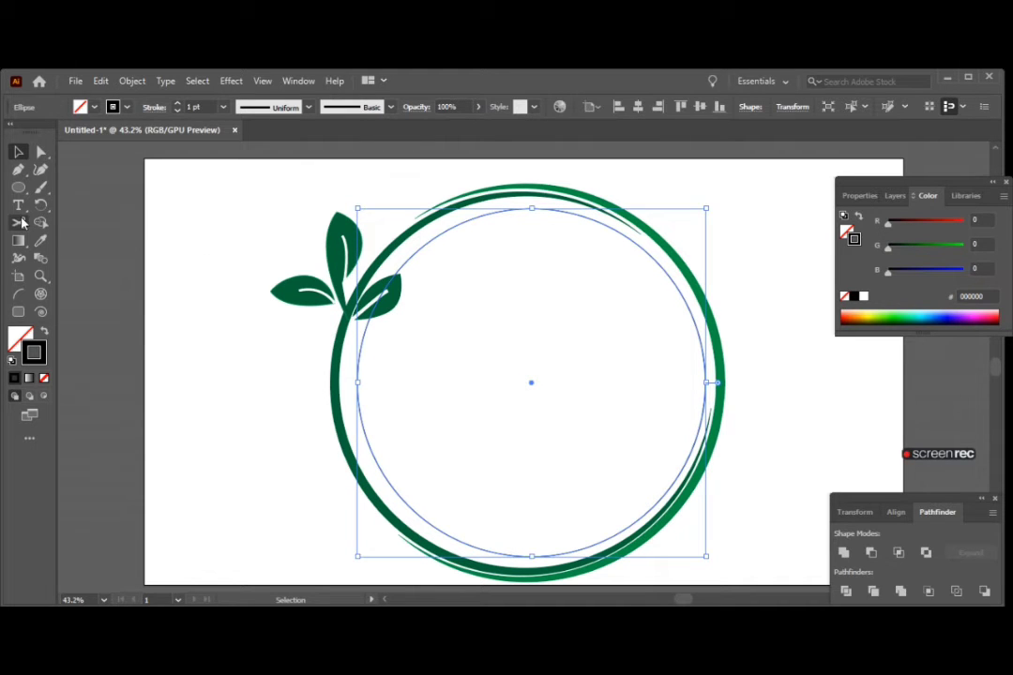
Step: Cut the inner circle with Scissors and delete its lower-right and upper-left arc pieces
{"action": "key", "text": "c"}
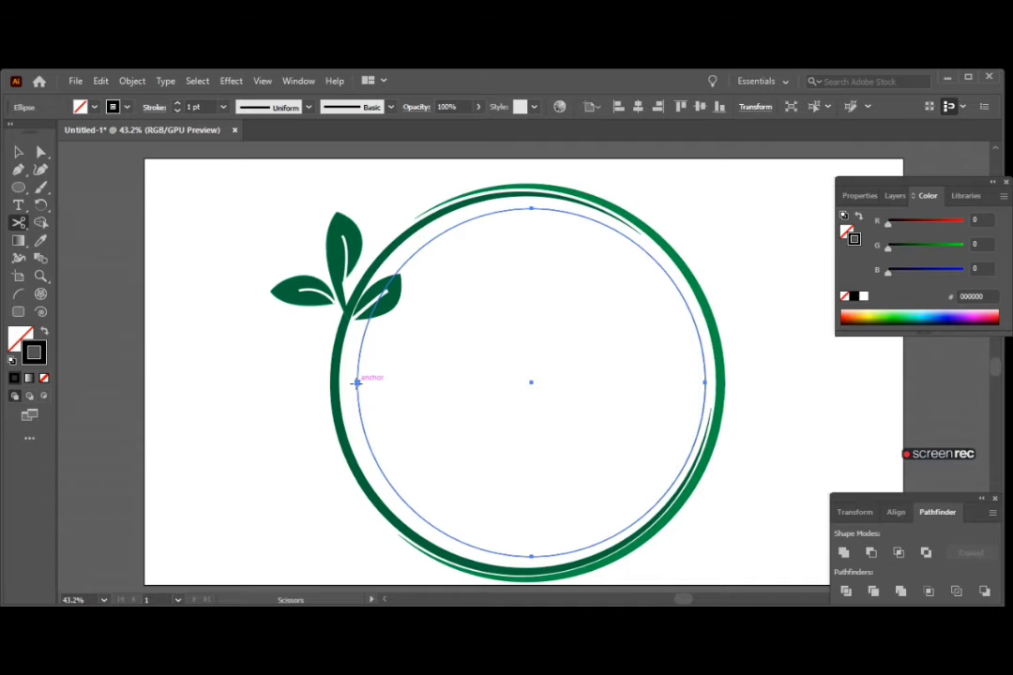
{"action": "left_click", "coordinate": [357, 381]}
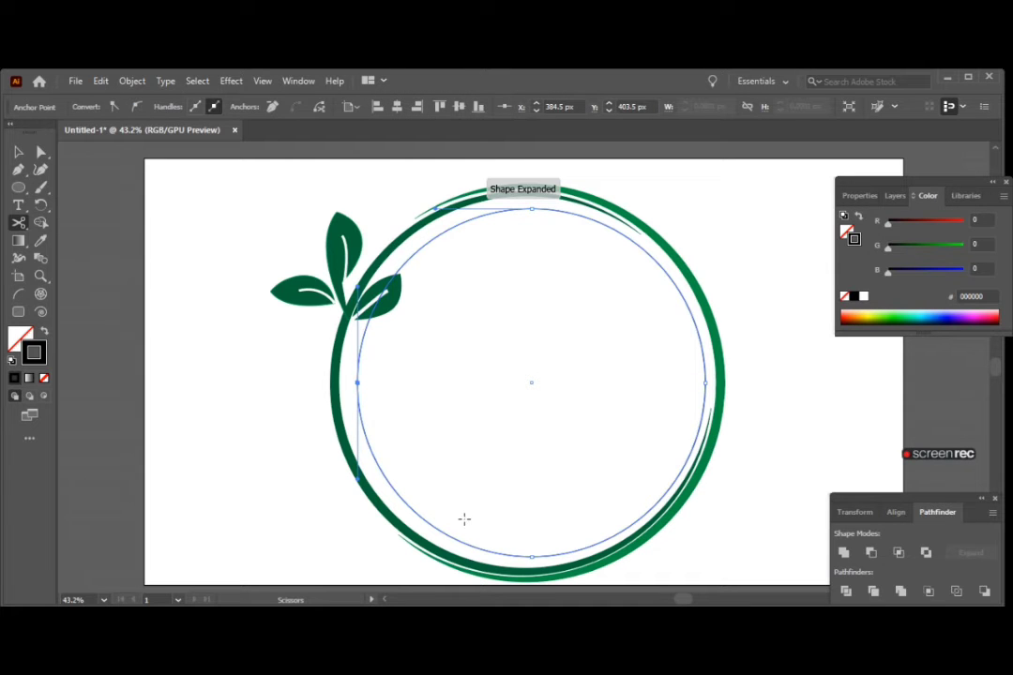
{"action": "left_click", "coordinate": [531, 555]}
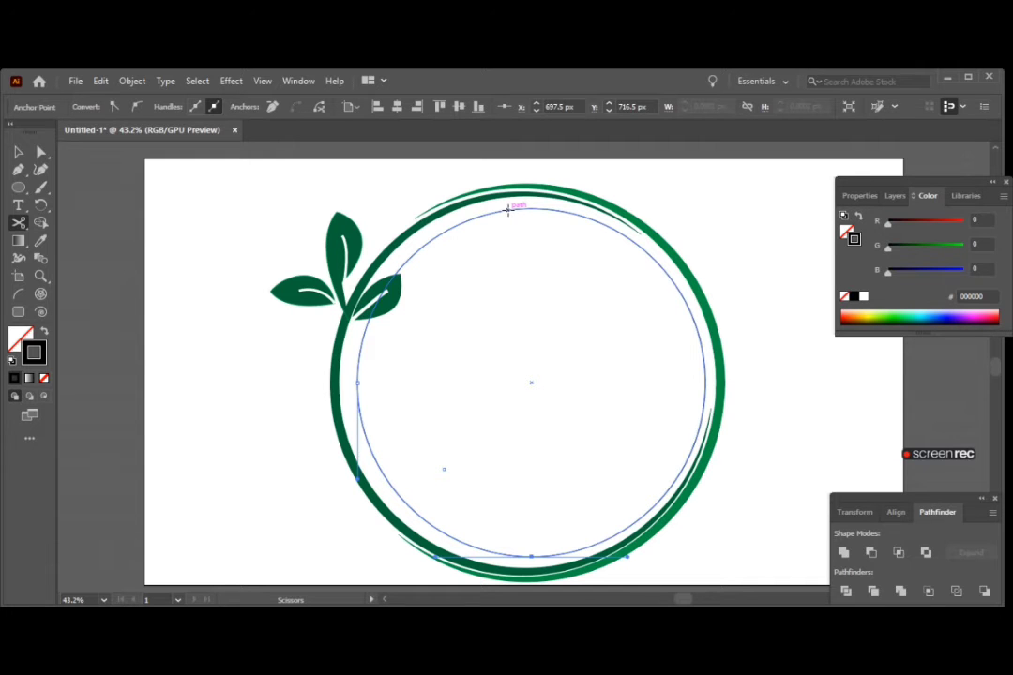
{"action": "left_click", "coordinate": [506, 209]}
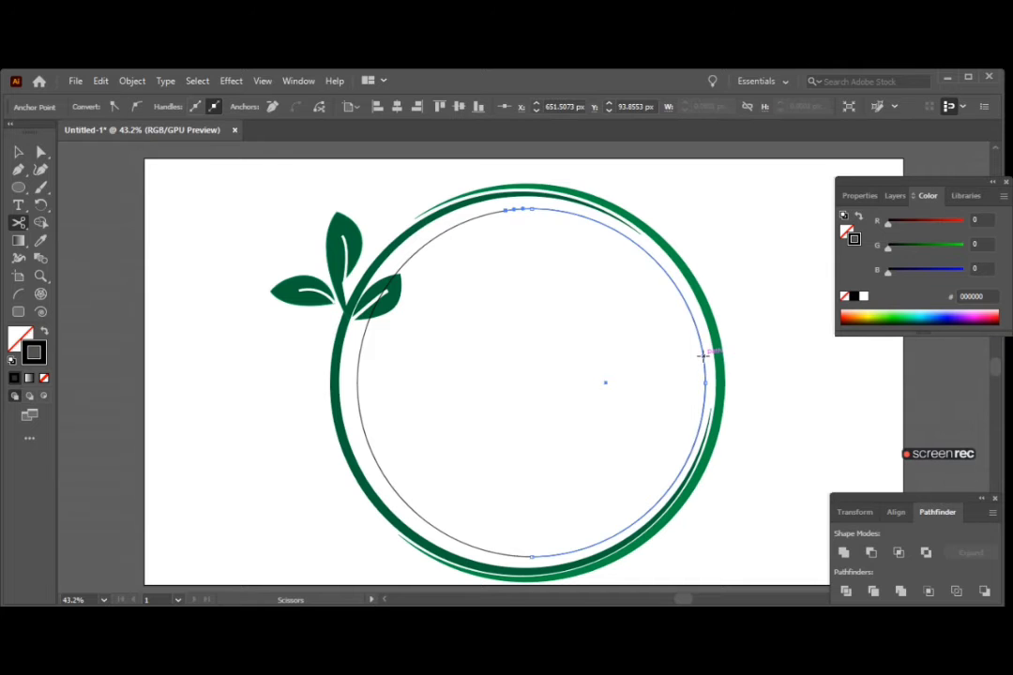
{"action": "left_click", "coordinate": [703, 354]}
{"action": "left_click", "coordinate": [17, 152]}
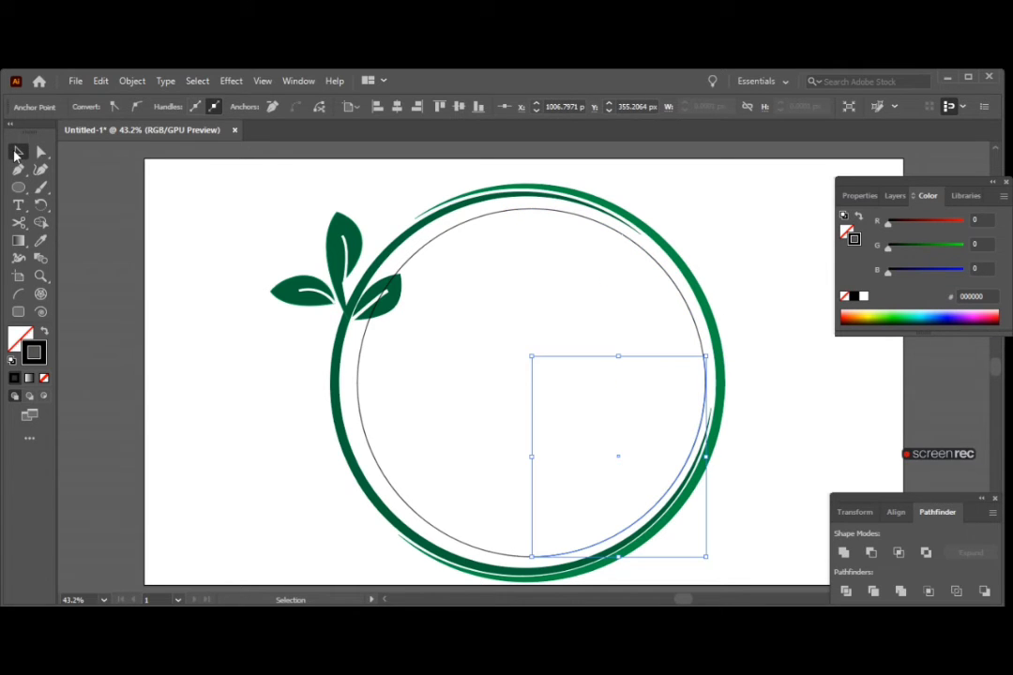
{"action": "key", "text": "Delete"}
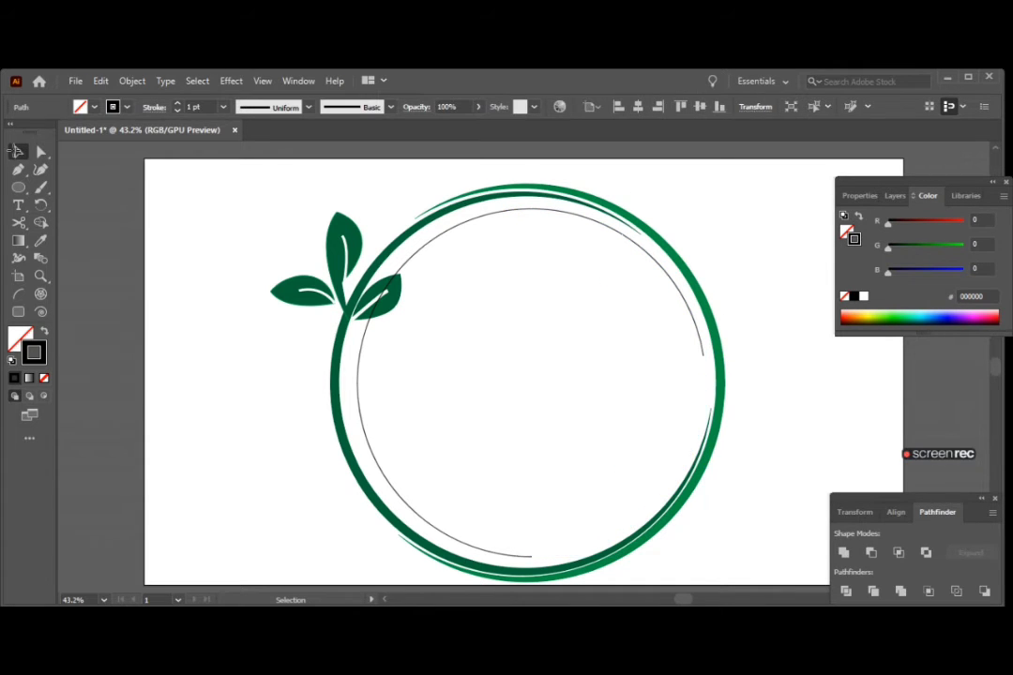
{"action": "left_click", "coordinate": [365, 339]}
{"action": "key", "text": "Delete"}
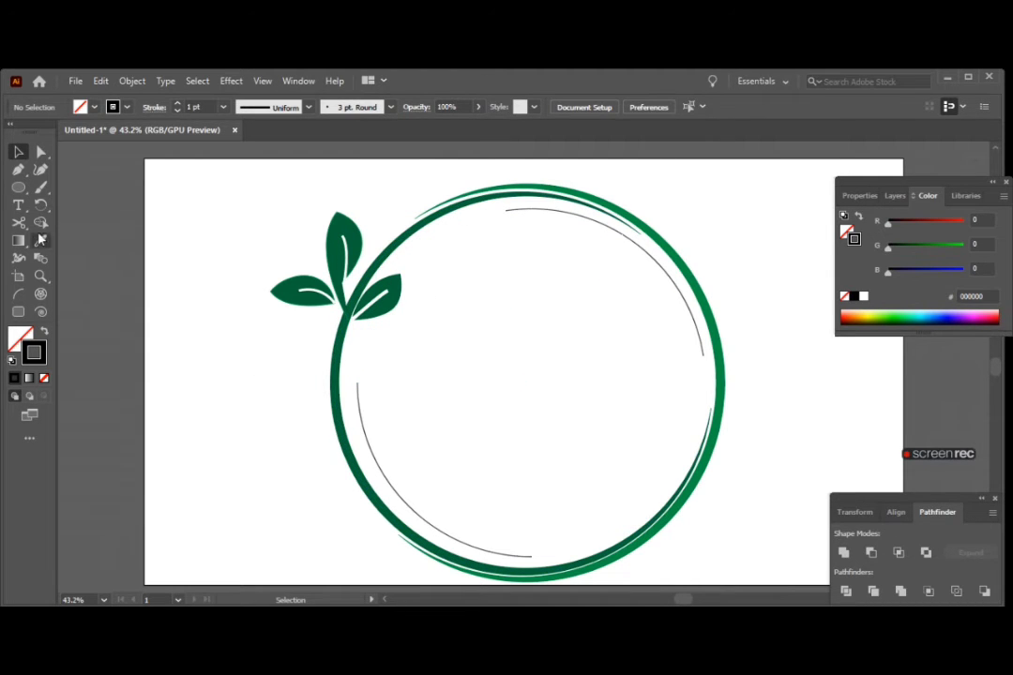
Step: Draw a small 94 px circle left of the ring and duplicate it overlapping to the right
{"action": "left_click", "coordinate": [18, 187]}
{"action": "left_click_drag", "start_coordinate": [196, 380], "coordinate": [247, 433]}
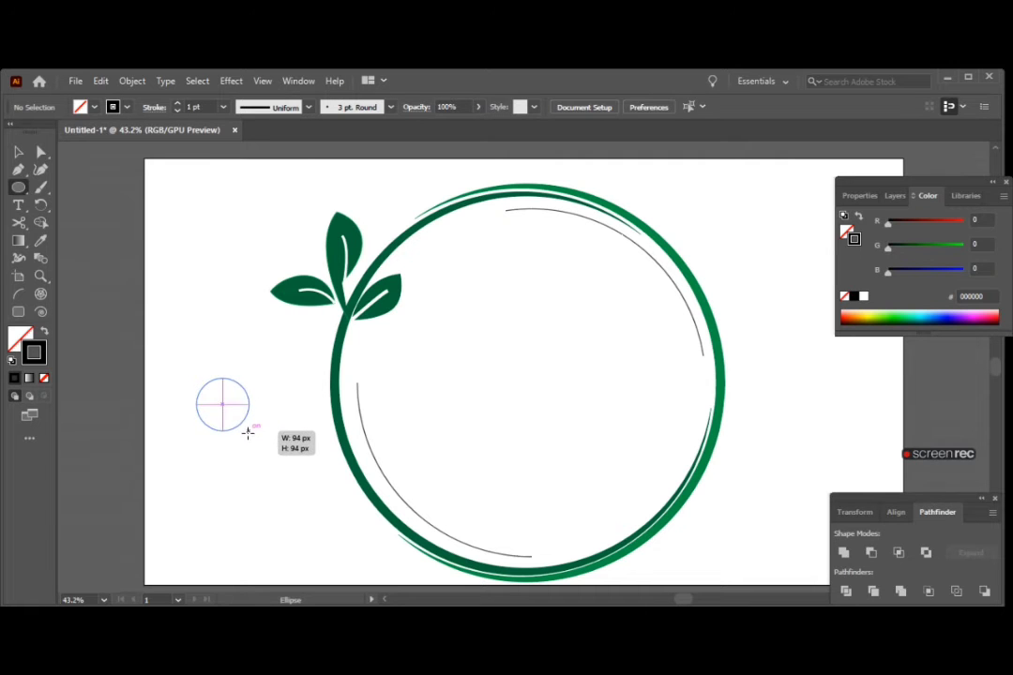
{"action": "left_click_drag", "start_coordinate": [247, 432], "coordinate": [249, 434]}
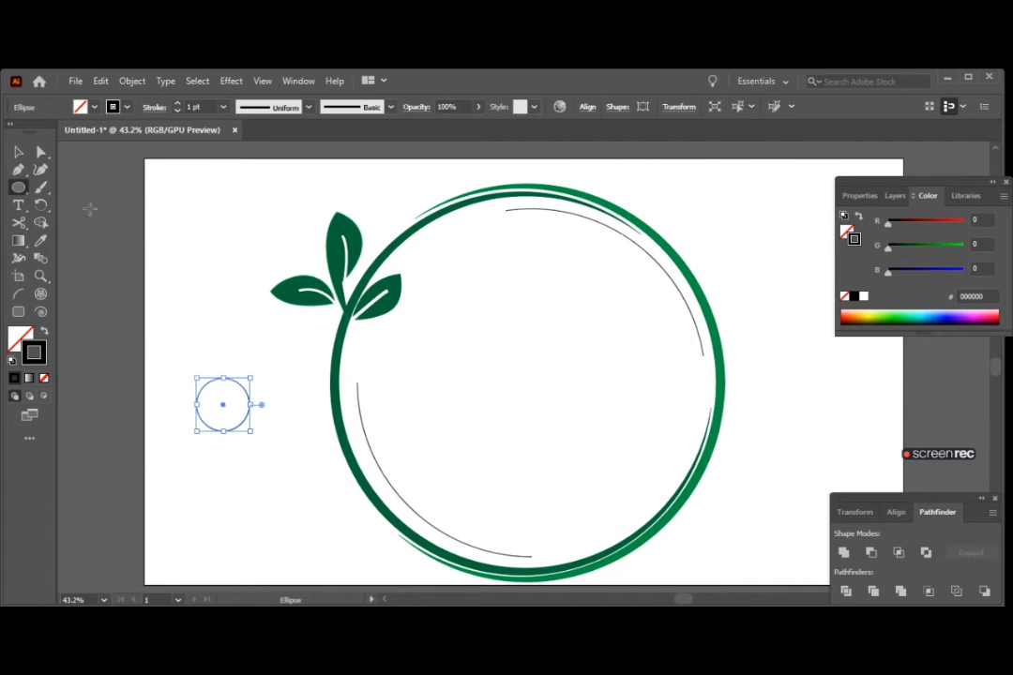
{"action": "left_click", "coordinate": [19, 152]}
{"action": "mouse_move", "coordinate": [223, 409]}
{"action": "left_mouse_down"}
{"action": "mouse_move", "coordinate": [522, 371]}
{"action": "mouse_move", "coordinate": [266, 406]}
{"action": "left_mouse_up"}
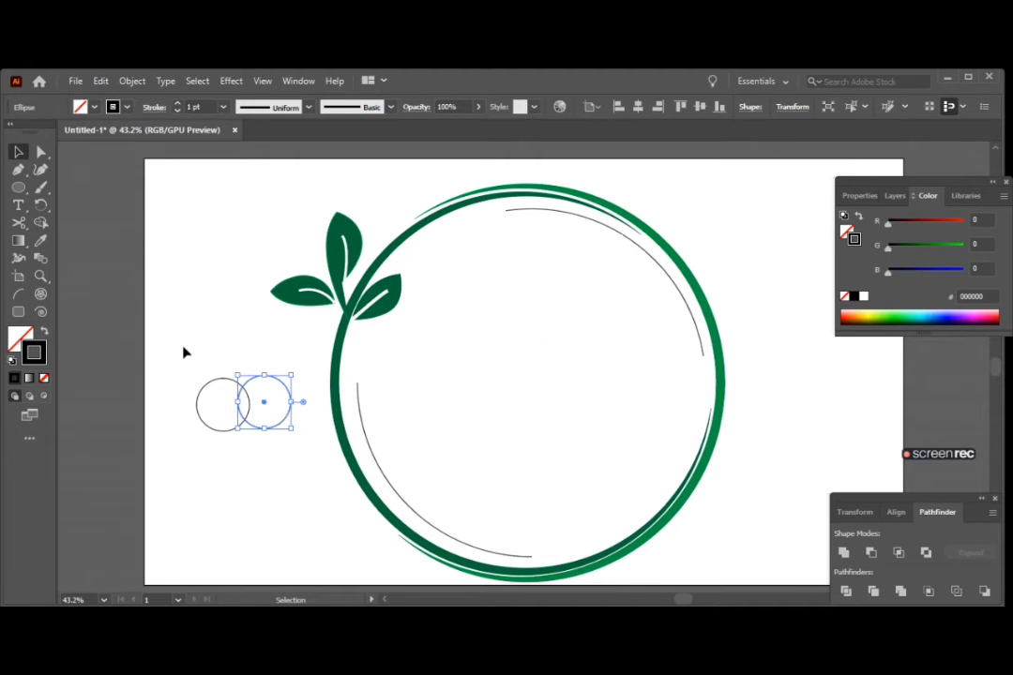
Step: Intersect the two overlapping circles into a lens shape with Pathfinder
{"action": "left_click", "coordinate": [262, 81]}
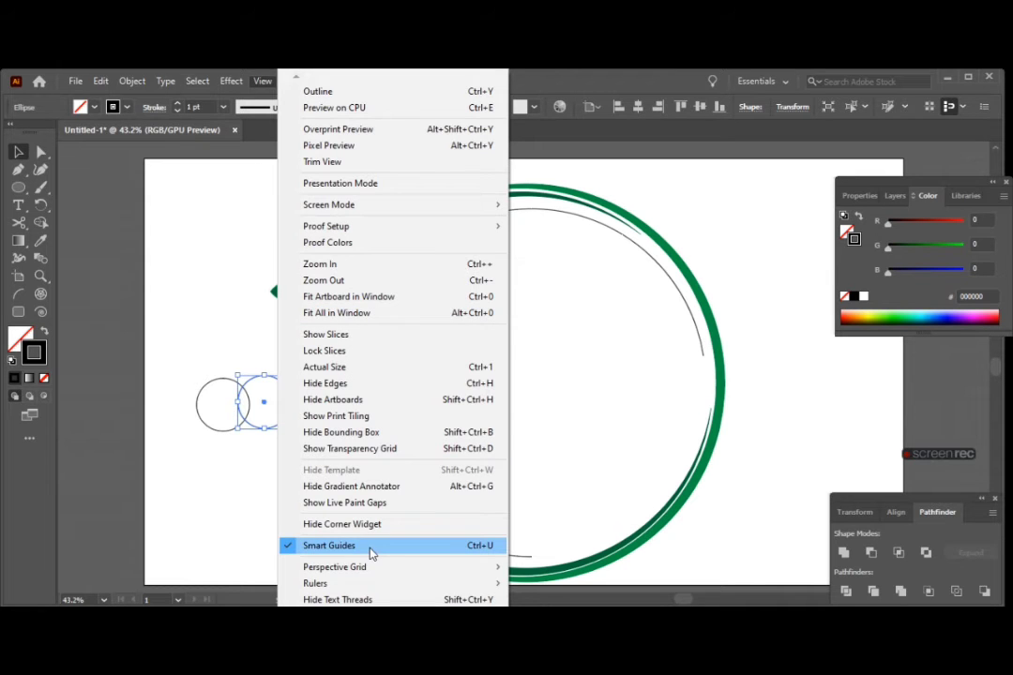
{"action": "left_click", "coordinate": [155, 488]}
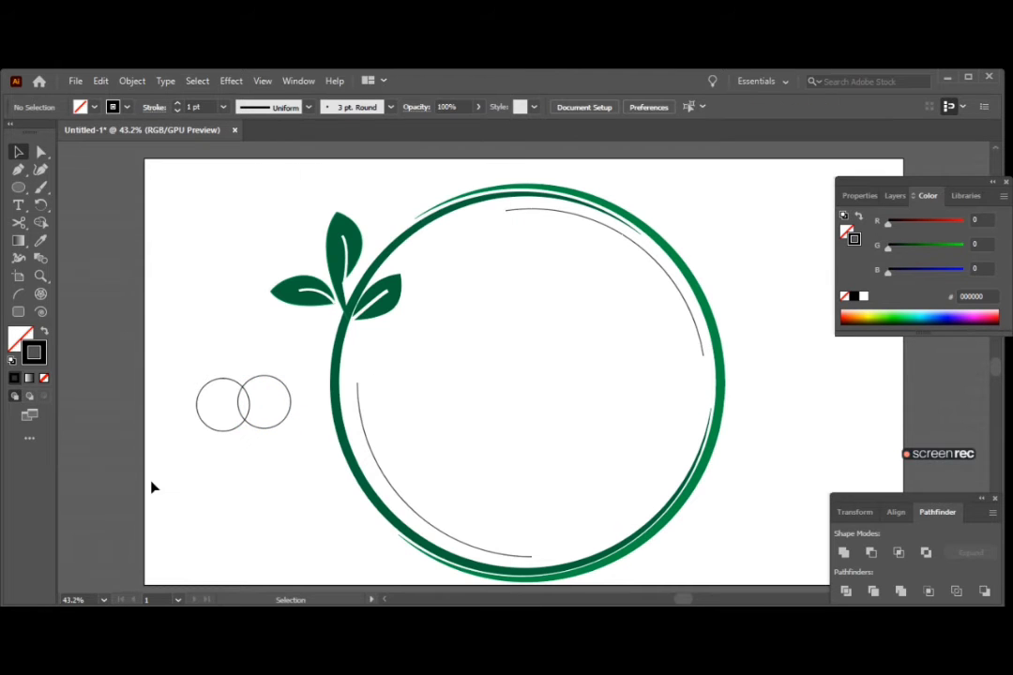
{"action": "left_click_drag", "start_coordinate": [165, 358], "coordinate": [297, 455]}
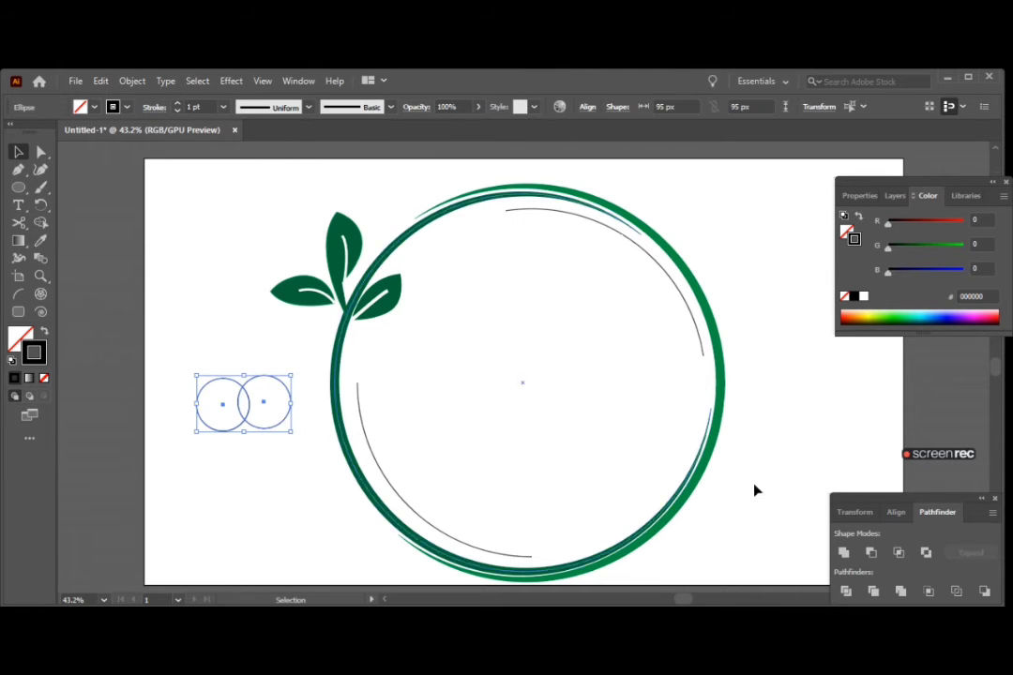
{"action": "left_click", "coordinate": [898, 553]}
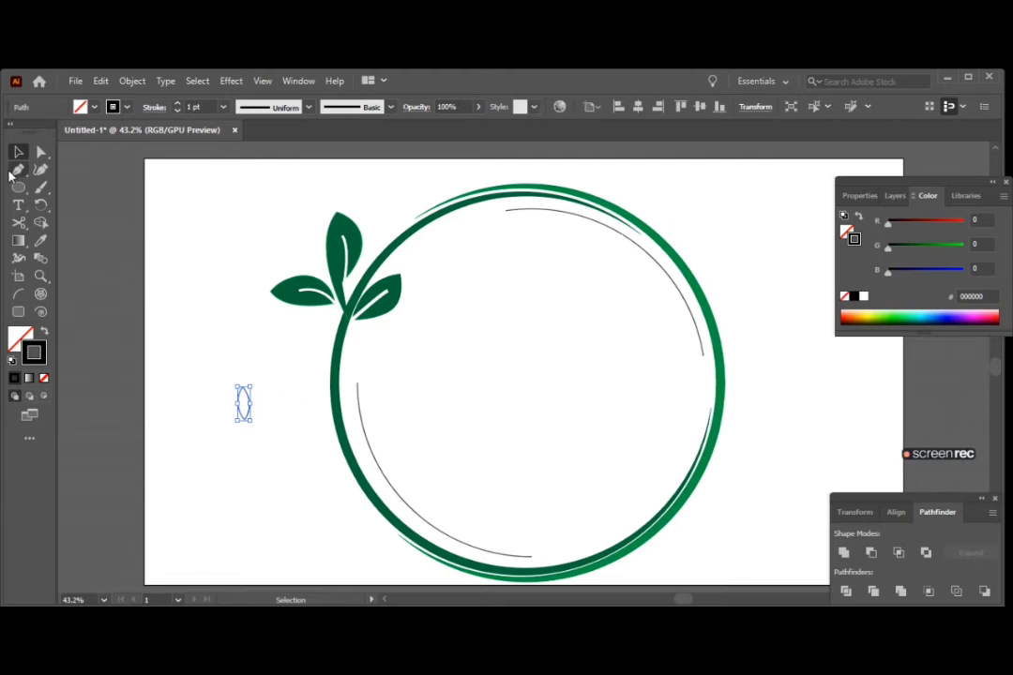
Step: Fill the lens leaf dark green 006837 and set its stroke to None
{"action": "left_click", "coordinate": [15, 342]}
{"action": "left_click", "coordinate": [95, 108]}
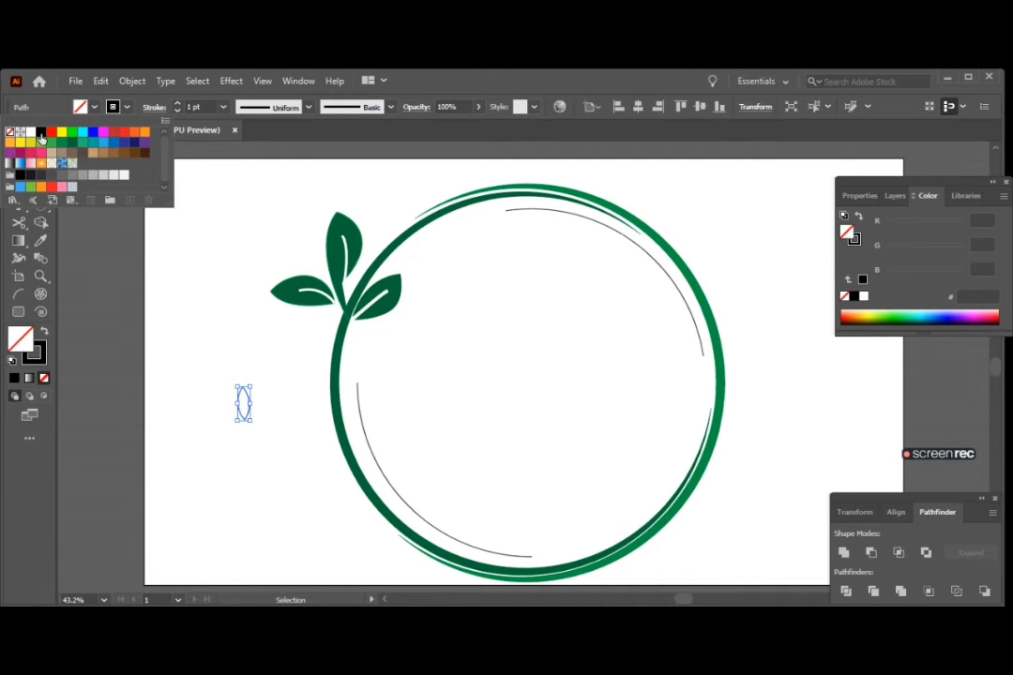
{"action": "left_click", "coordinate": [72, 142]}
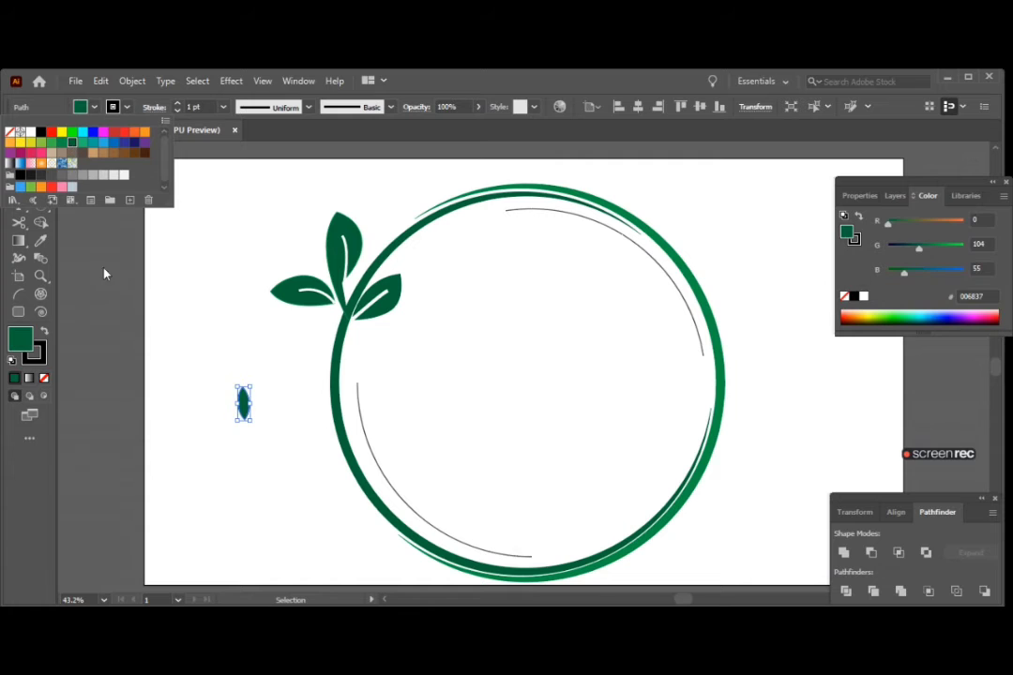
{"action": "left_click", "coordinate": [44, 357]}
{"action": "key", "text": "slash"}
{"action": "left_click", "coordinate": [19, 339]}
{"action": "left_click", "coordinate": [238, 425]}
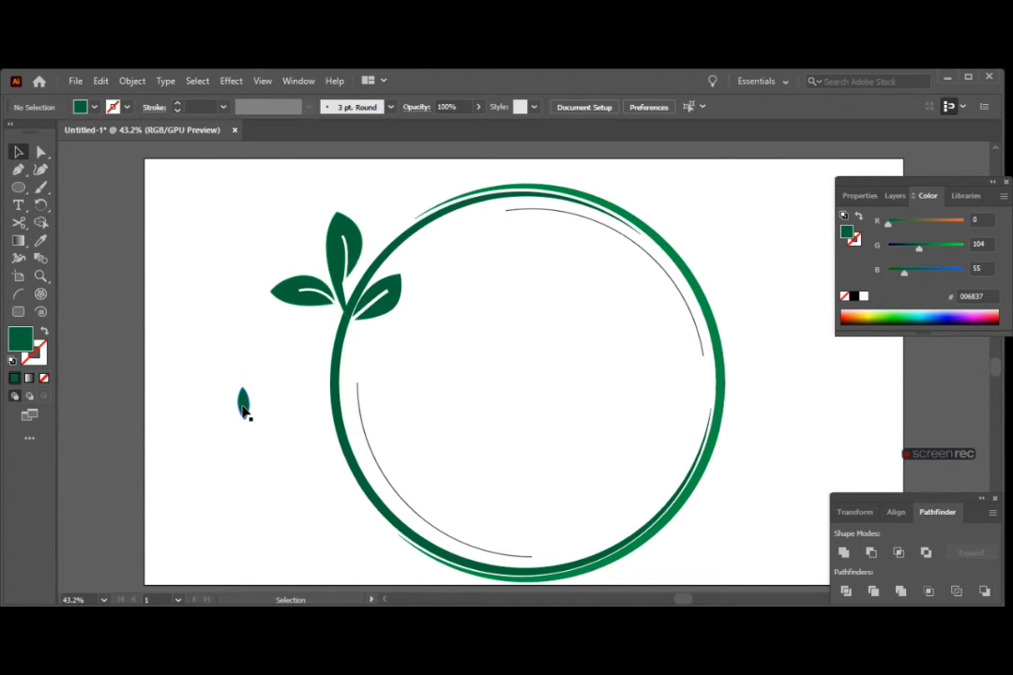
{"action": "left_click", "coordinate": [243, 405]}
Step: Make copies of the lens leaf, placing two small leaves side by side below it
{"action": "mouse_move", "coordinate": [243, 405]}
{"action": "left_mouse_down", "text": "alt"}
{"action": "mouse_move", "coordinate": [525, 366]}
{"action": "mouse_move", "coordinate": [237, 330]}
{"action": "left_mouse_up", "text": "alt"}
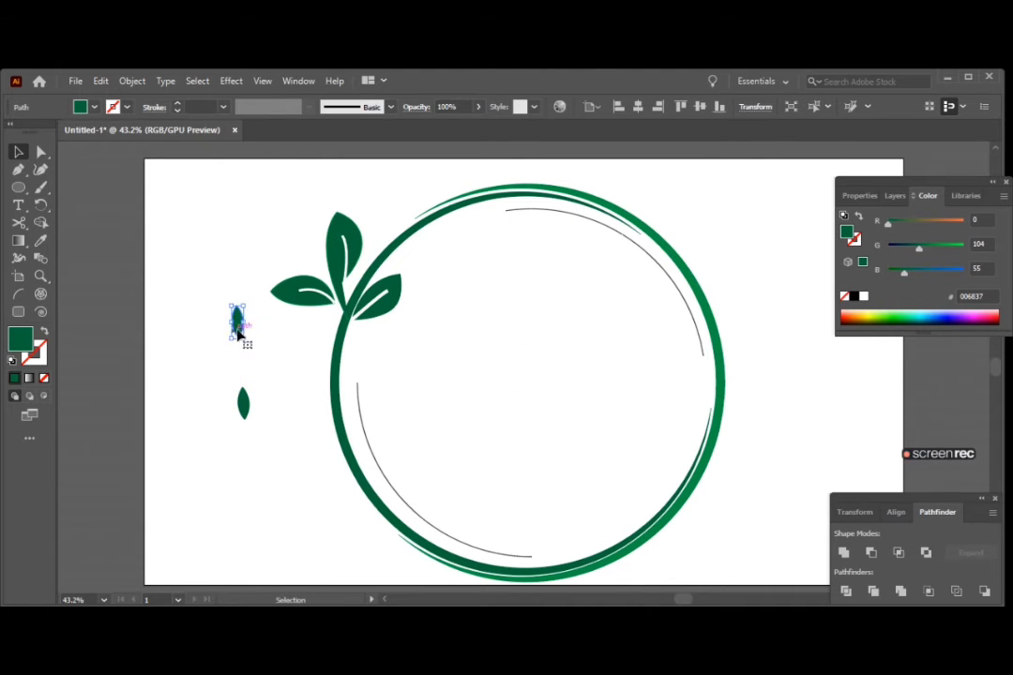
{"action": "left_click", "coordinate": [243, 412]}
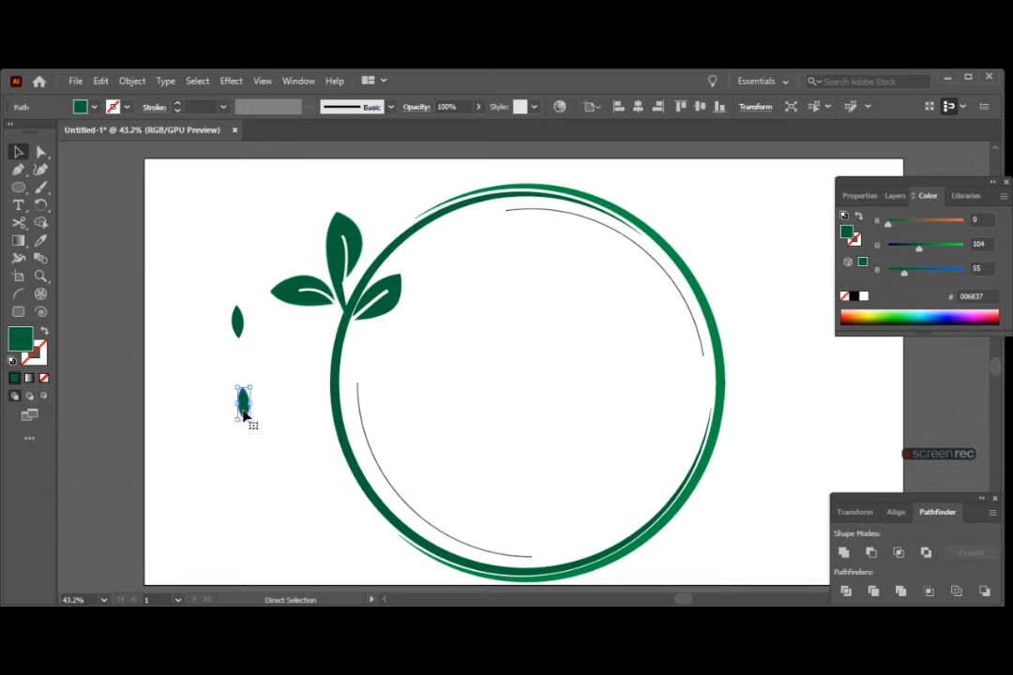
{"action": "key", "text": "ctrl+c"}
{"action": "key", "text": "ctrl+v"}
{"action": "left_click_drag", "start_coordinate": [523, 373], "coordinate": [271, 410]}
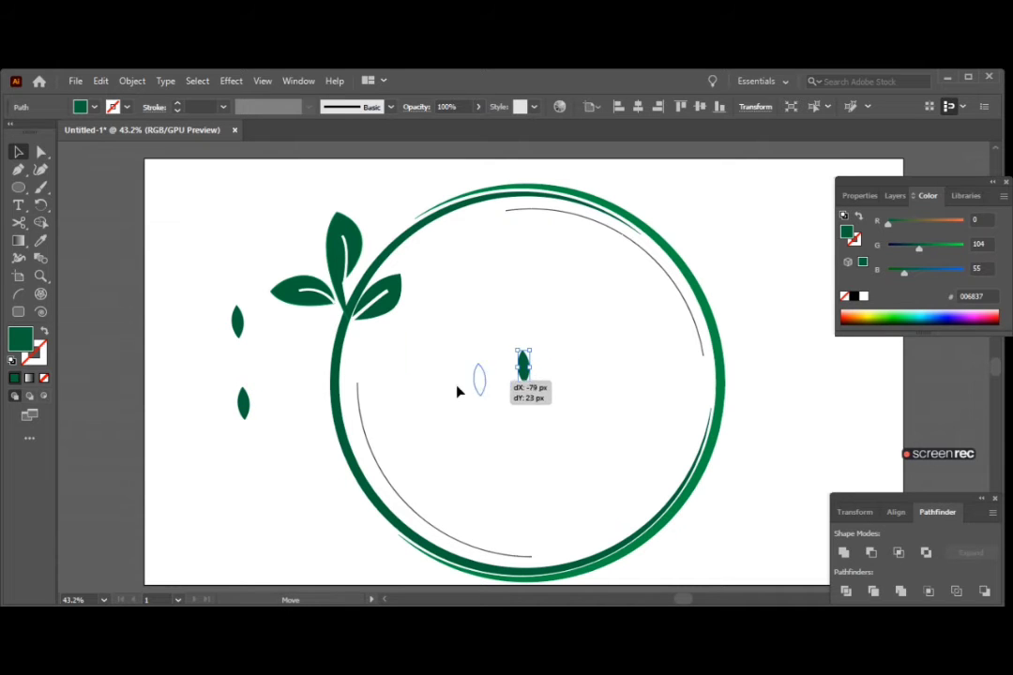
Step: Rotate the left leaf 30° and the right leaf -30° in the Transform settings
{"action": "left_click", "coordinate": [243, 406]}
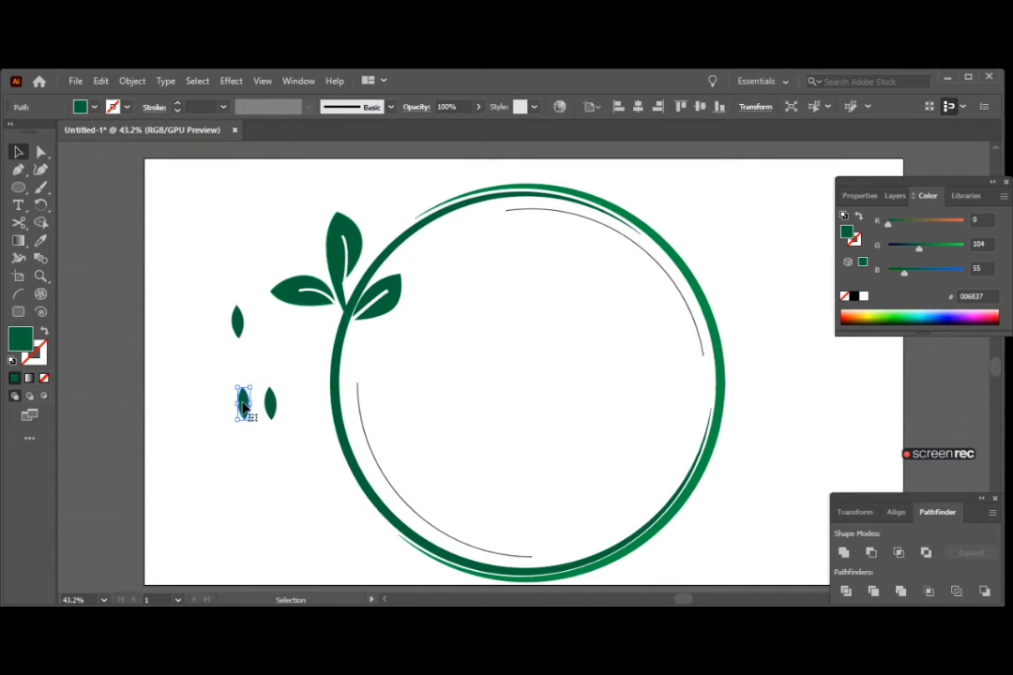
{"action": "left_click", "coordinate": [850, 513]}
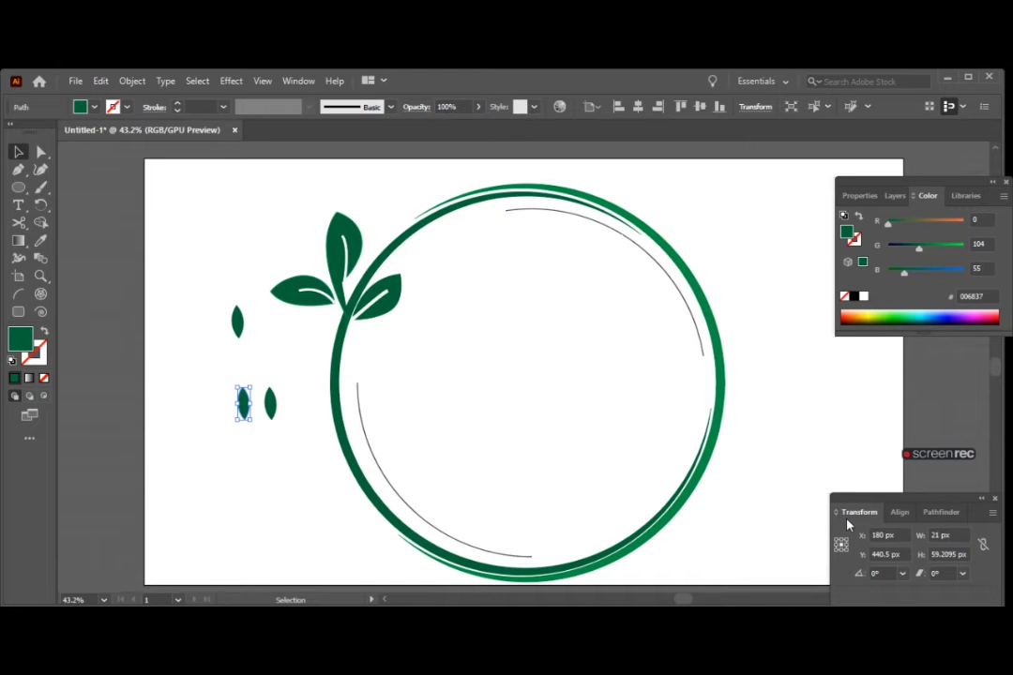
{"action": "left_click", "coordinate": [882, 572]}
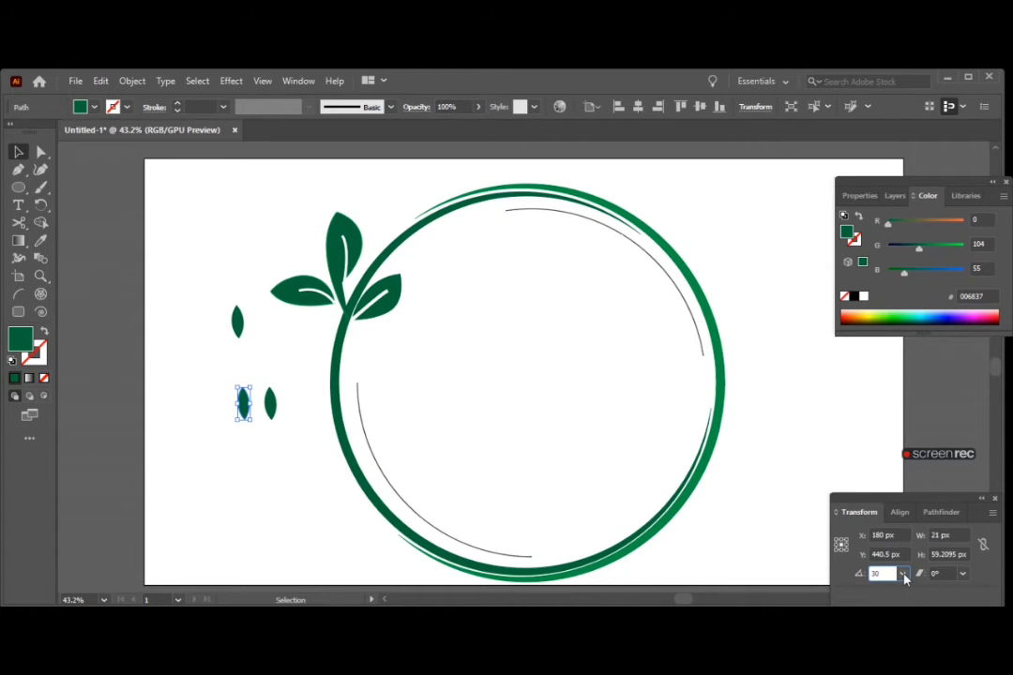
{"action": "left_click", "coordinate": [902, 573]}
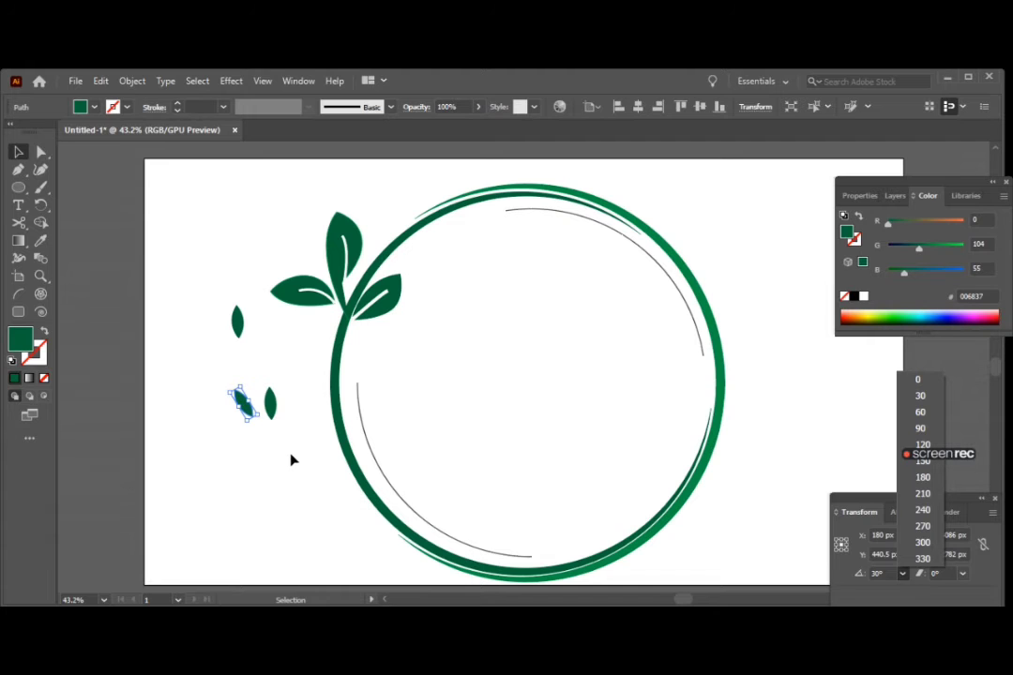
{"action": "left_click", "coordinate": [272, 411]}
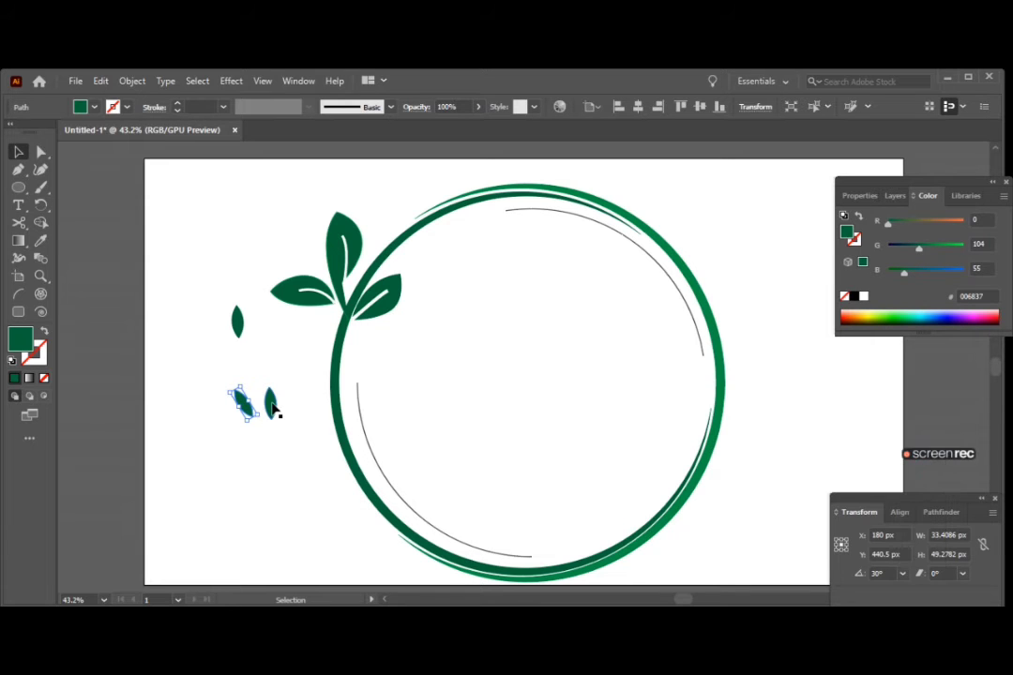
{"action": "left_click", "coordinate": [881, 572]}
{"action": "type", "text": "-30"}
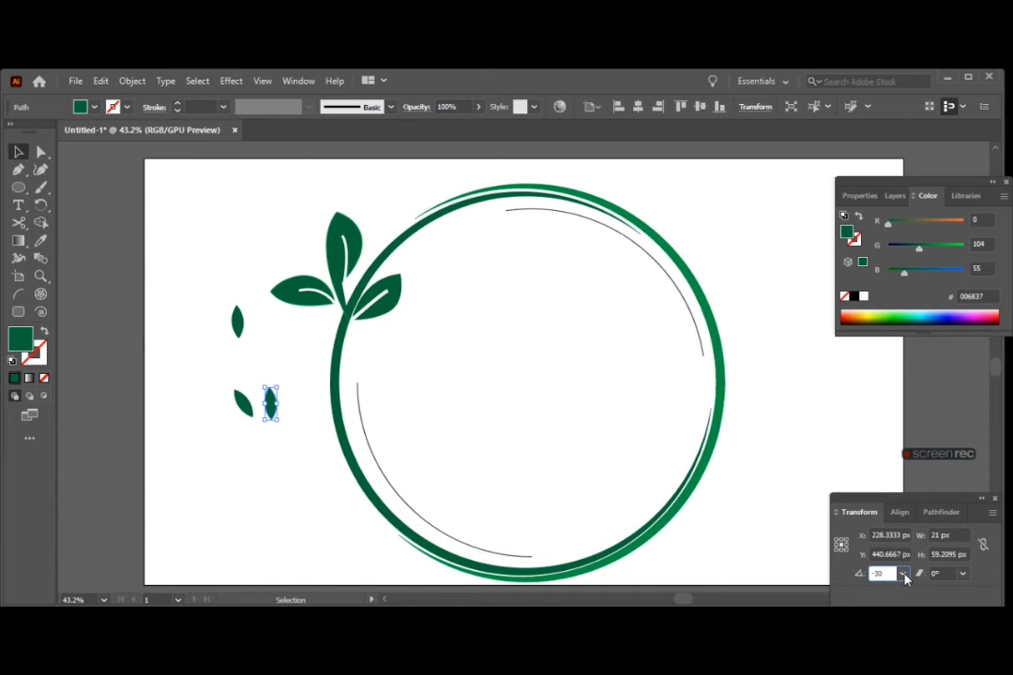
{"action": "left_click", "coordinate": [903, 573]}
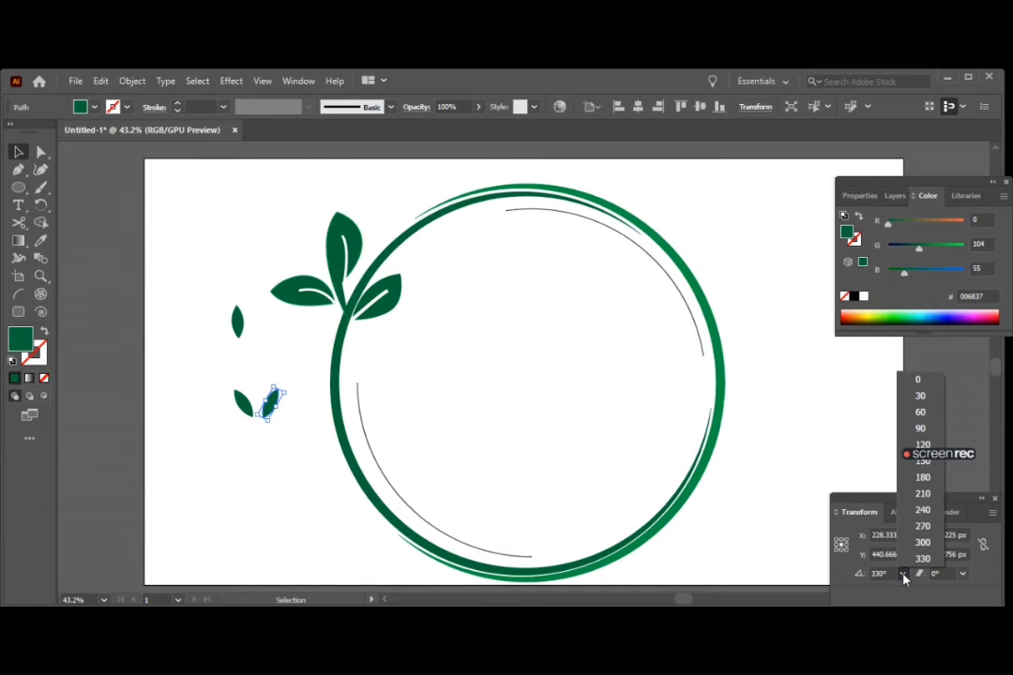
{"action": "left_click", "coordinate": [271, 427]}
Step: Slide the right leaf left and lower the left leaf so the pair meets in a V
{"action": "left_click", "coordinate": [274, 452]}
{"action": "left_click", "coordinate": [270, 403]}
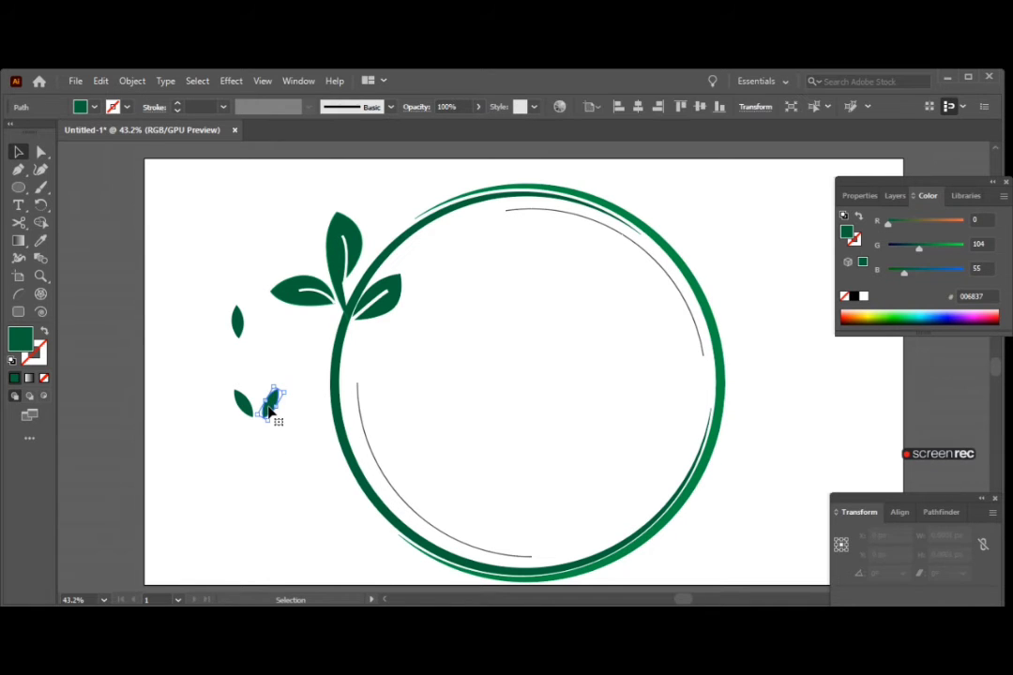
{"action": "left_click_drag", "start_coordinate": [269, 410], "coordinate": [257, 417]}
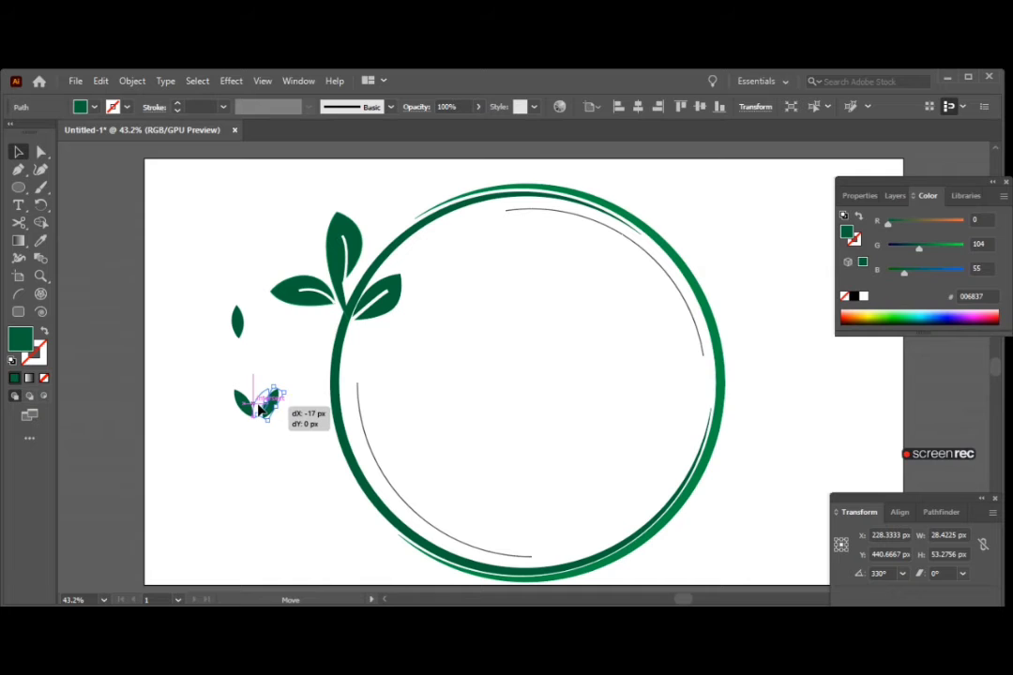
{"action": "left_click", "coordinate": [249, 455]}
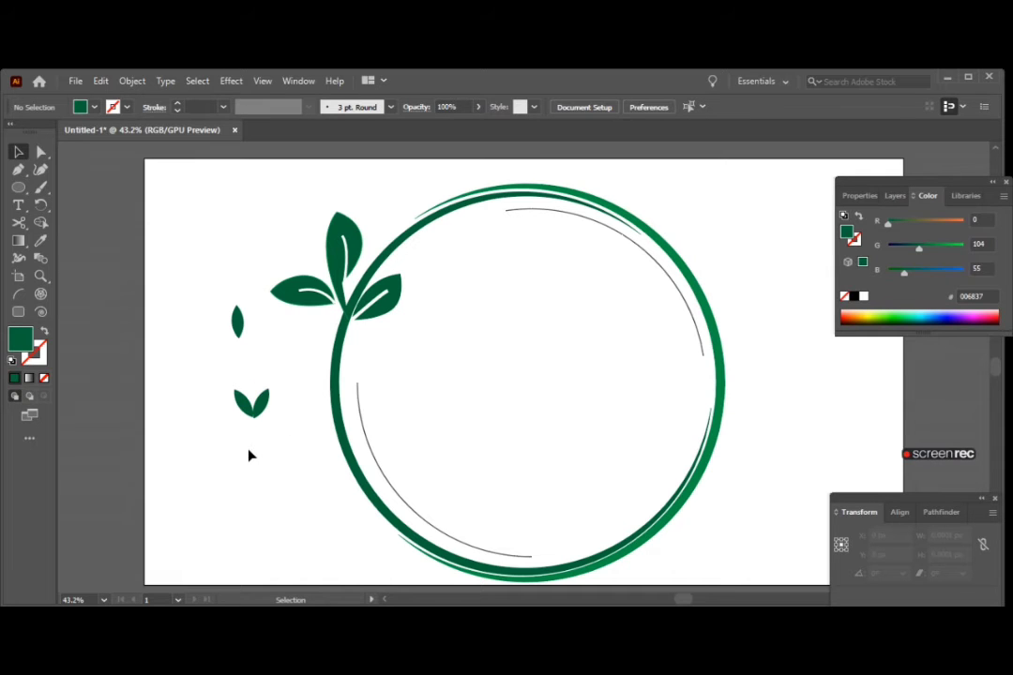
{"action": "left_click", "coordinate": [247, 411]}
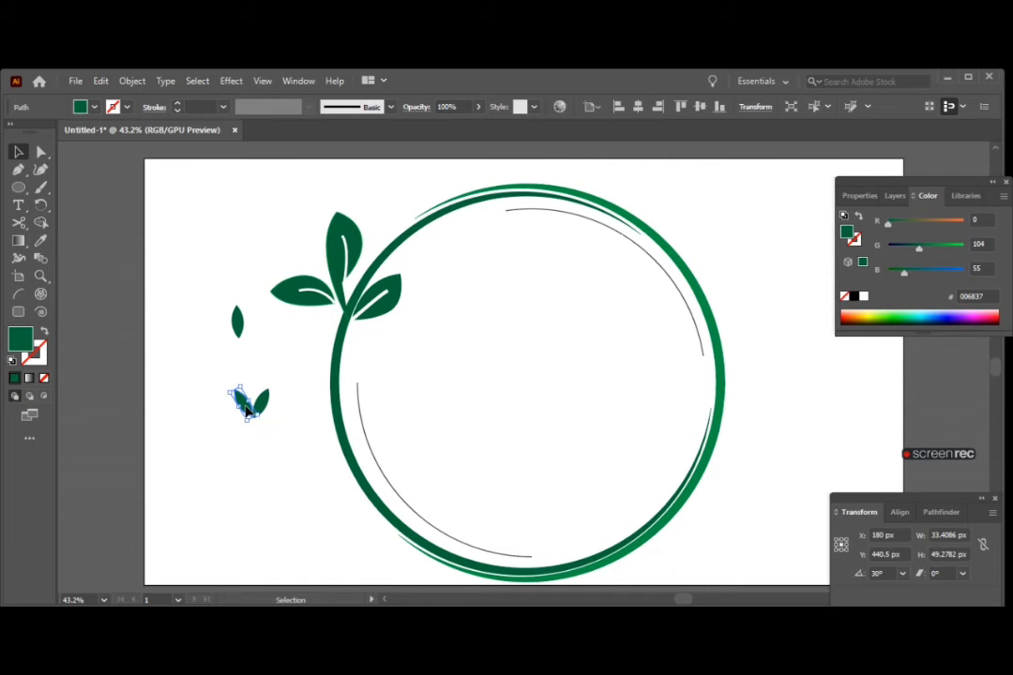
{"action": "left_click_drag", "start_coordinate": [246, 411], "coordinate": [247, 413]}
{"action": "left_click", "coordinate": [267, 447]}
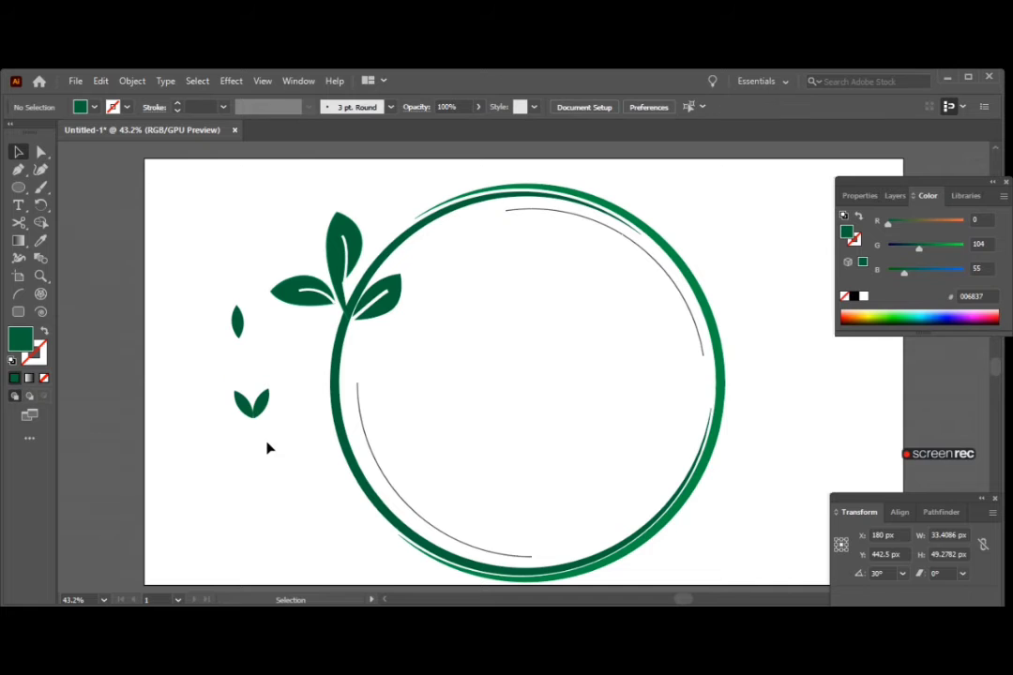
{"action": "left_click", "coordinate": [261, 413]}
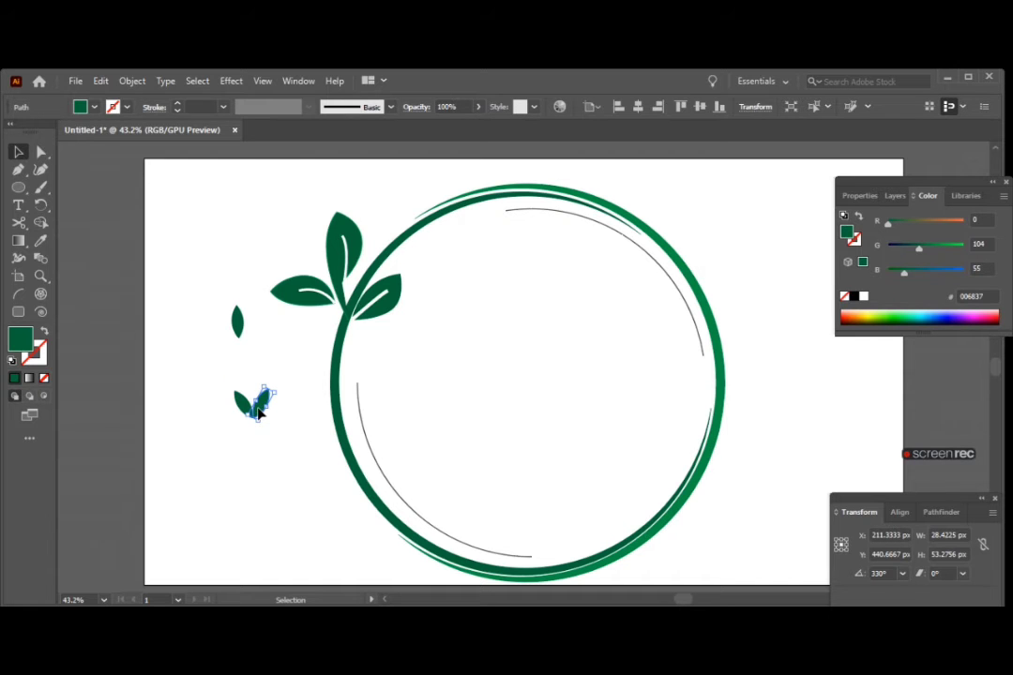
{"action": "left_click_drag", "start_coordinate": [259, 411], "coordinate": [260, 411]}
Step: Fine-tune both leaves' positions so they touch at the base, then select the pair
{"action": "left_click", "coordinate": [263, 439]}
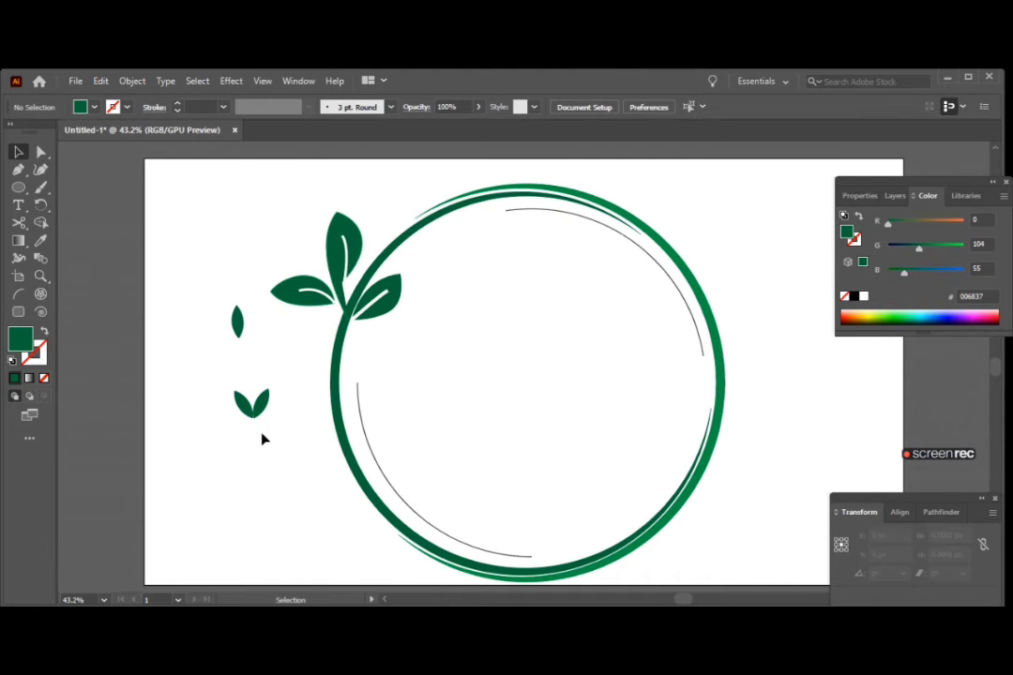
{"action": "left_click", "coordinate": [260, 411]}
{"action": "left_click_drag", "start_coordinate": [258, 410], "coordinate": [259, 411]}
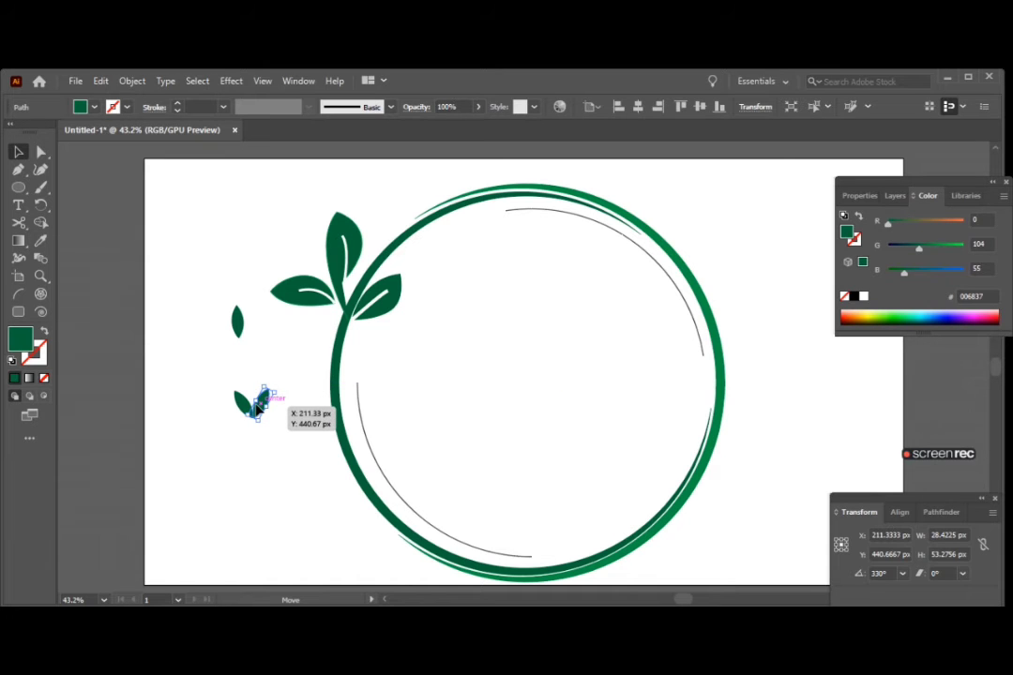
{"action": "left_click", "coordinate": [263, 436]}
{"action": "left_click", "coordinate": [248, 412]}
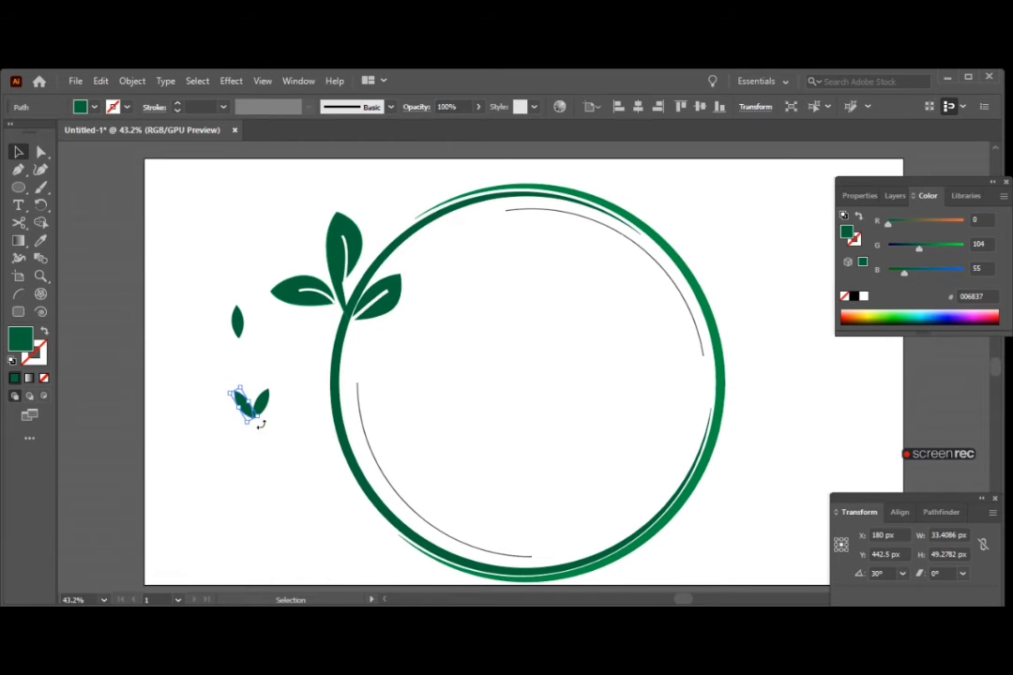
{"action": "left_click", "coordinate": [265, 447]}
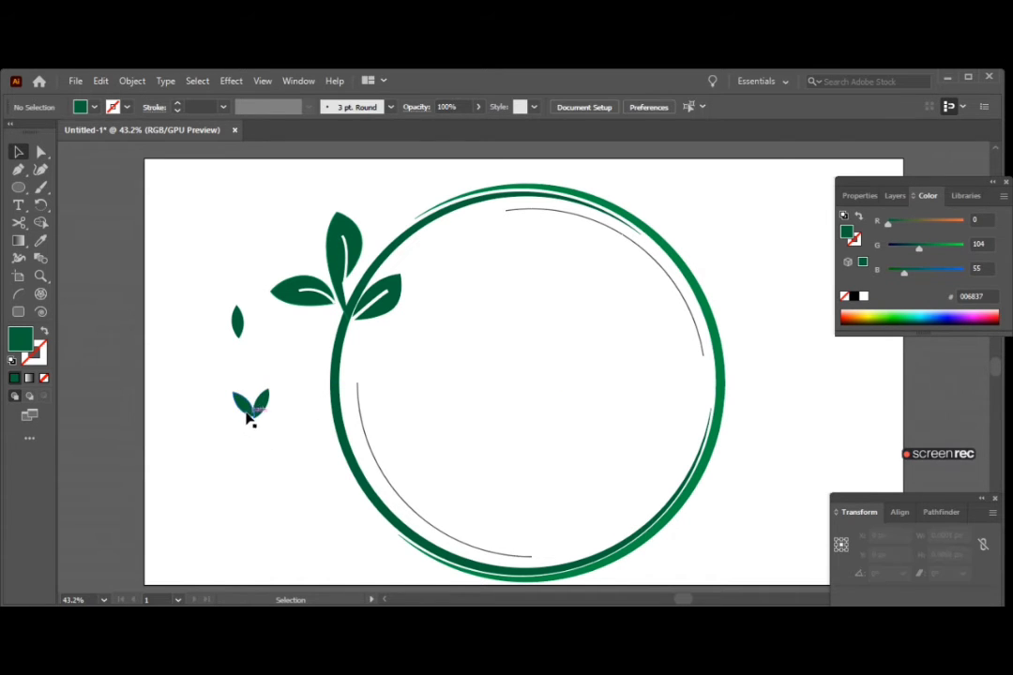
{"action": "left_click", "coordinate": [247, 405]}
{"action": "left_click_drag", "start_coordinate": [247, 408], "coordinate": [248, 412]}
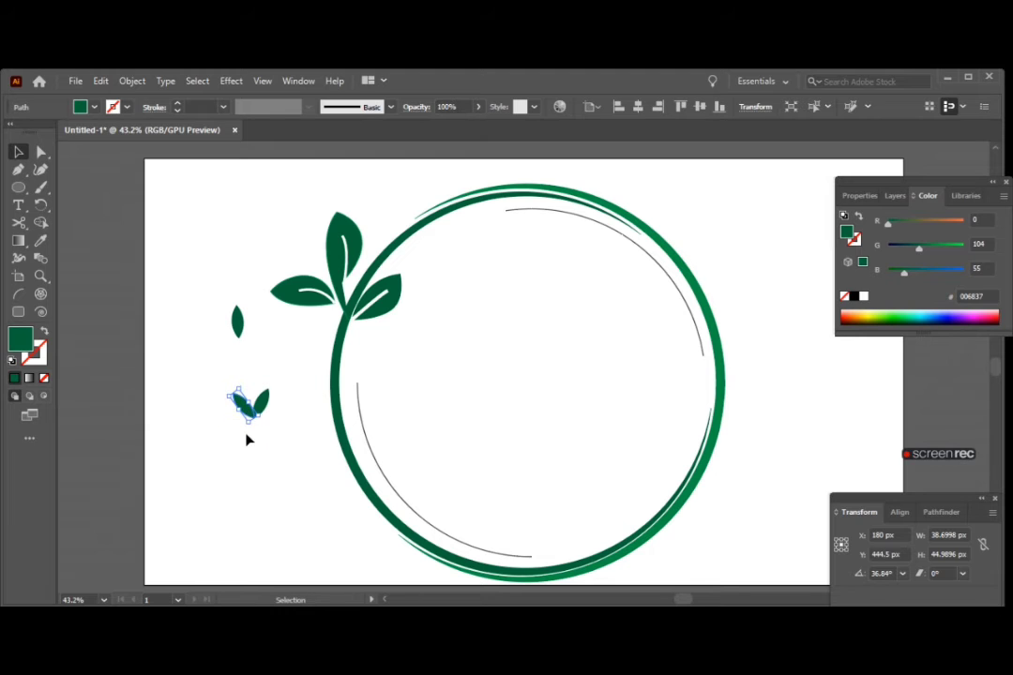
{"action": "left_click", "coordinate": [247, 439]}
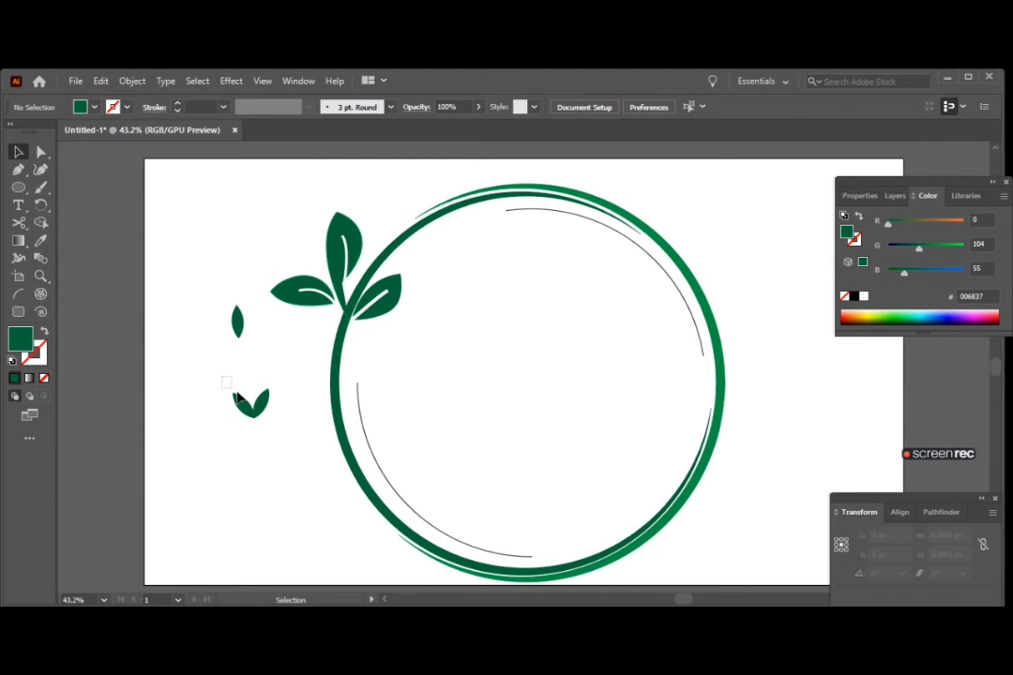
{"action": "left_click_drag", "start_coordinate": [237, 397], "coordinate": [274, 422]}
Step: Group the V leaf pair, place it on the ring's inner left edge, and copy it lower down
{"action": "key", "text": "ctrl+g"}
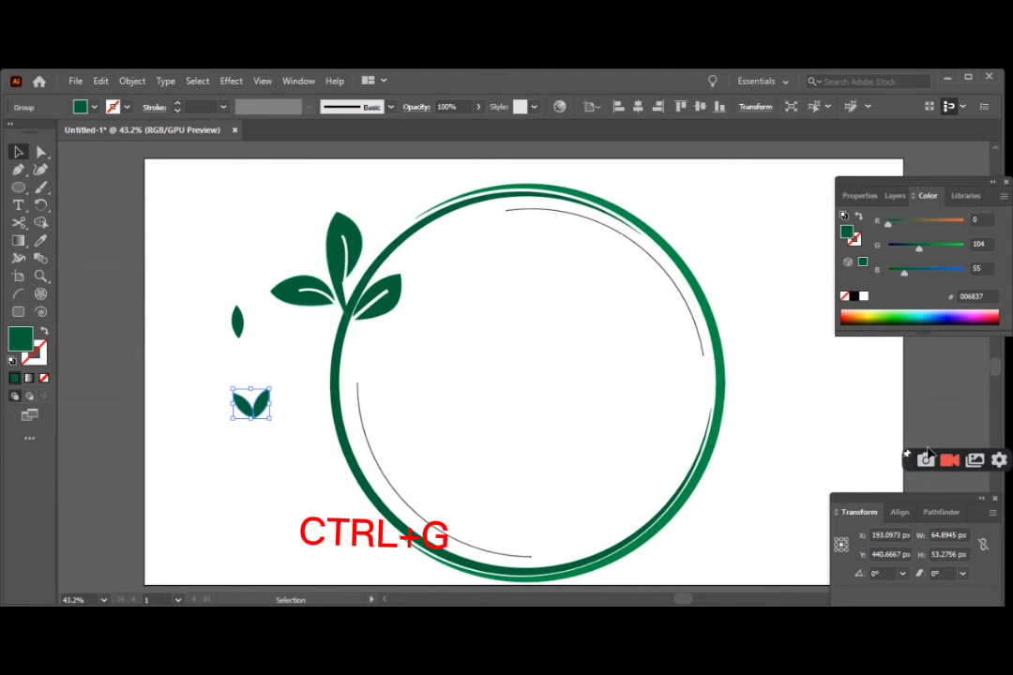
{"action": "mouse_move", "coordinate": [256, 413]}
{"action": "left_mouse_down"}
{"action": "mouse_move", "coordinate": [357, 428]}
{"action": "mouse_move", "coordinate": [357, 416]}
{"action": "left_mouse_up"}
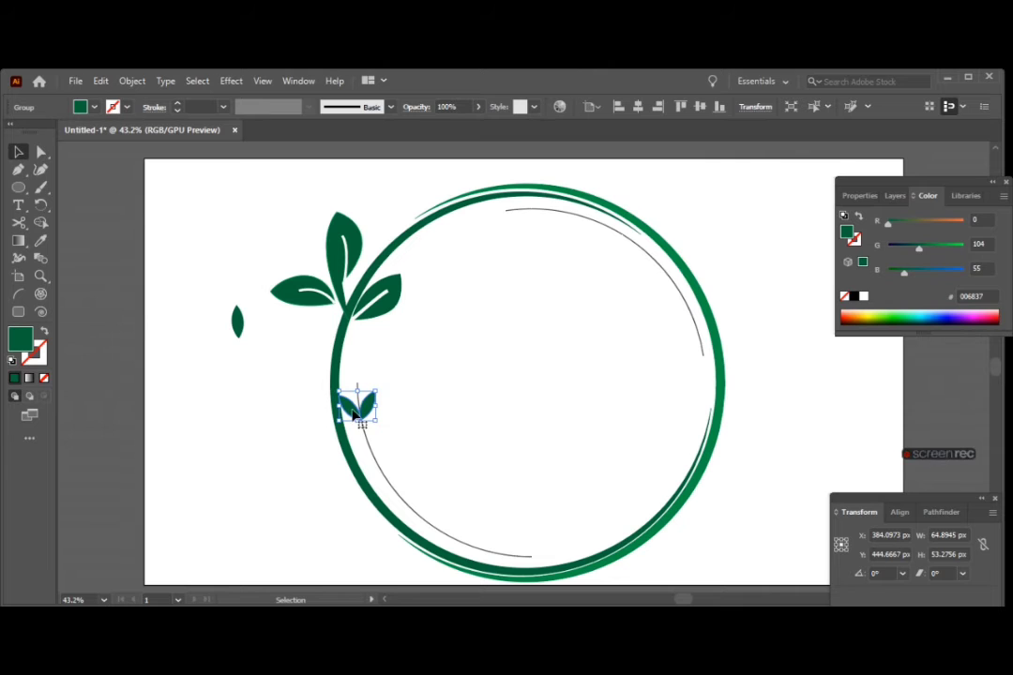
{"action": "mouse_move", "coordinate": [354, 412]}
{"action": "left_mouse_down"}
{"action": "mouse_move", "coordinate": [381, 480]}
{"action": "mouse_move", "coordinate": [407, 488]}
{"action": "mouse_move", "coordinate": [405, 507]}
{"action": "left_mouse_up"}
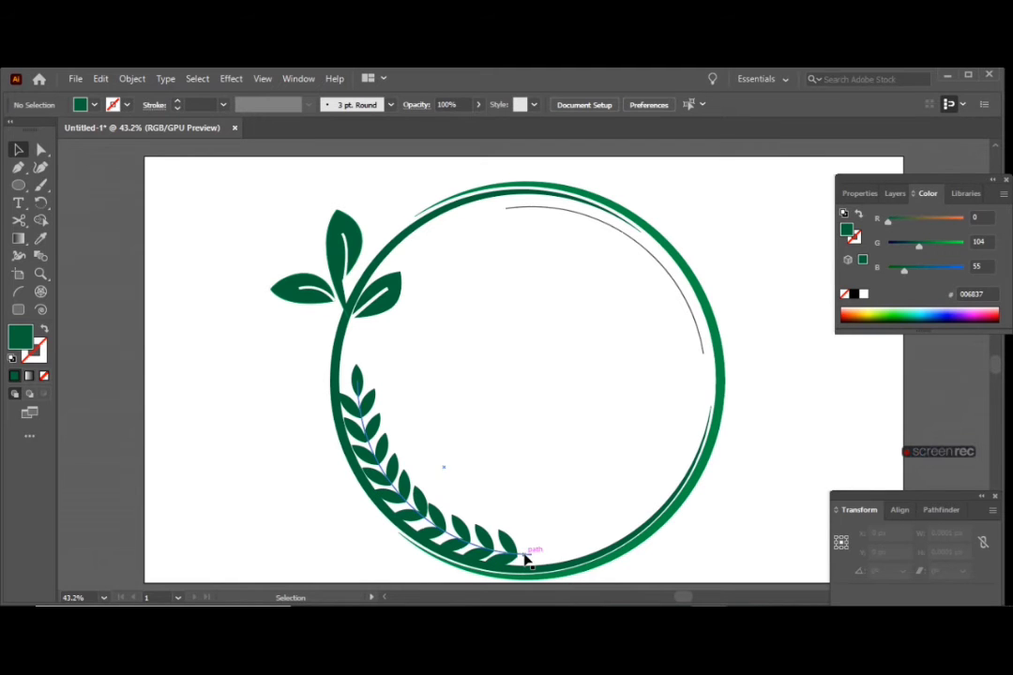
Step: Set the stroke colour to green
{"action": "left_click", "coordinate": [113, 104]}
{"action": "left_click", "coordinate": [72, 141]}
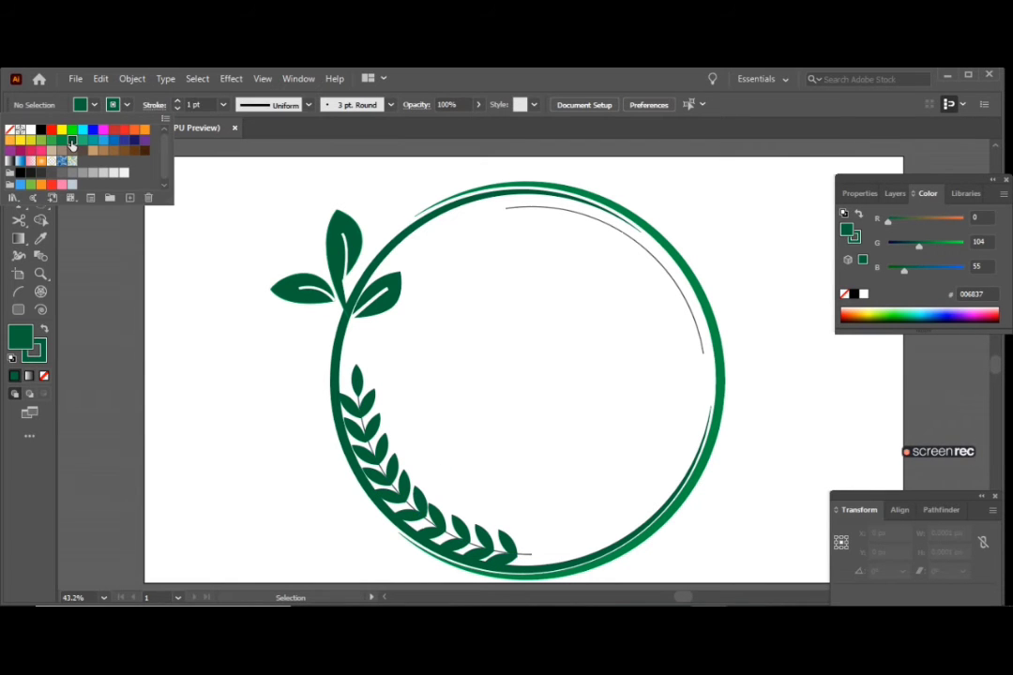
{"action": "left_click", "coordinate": [223, 279]}
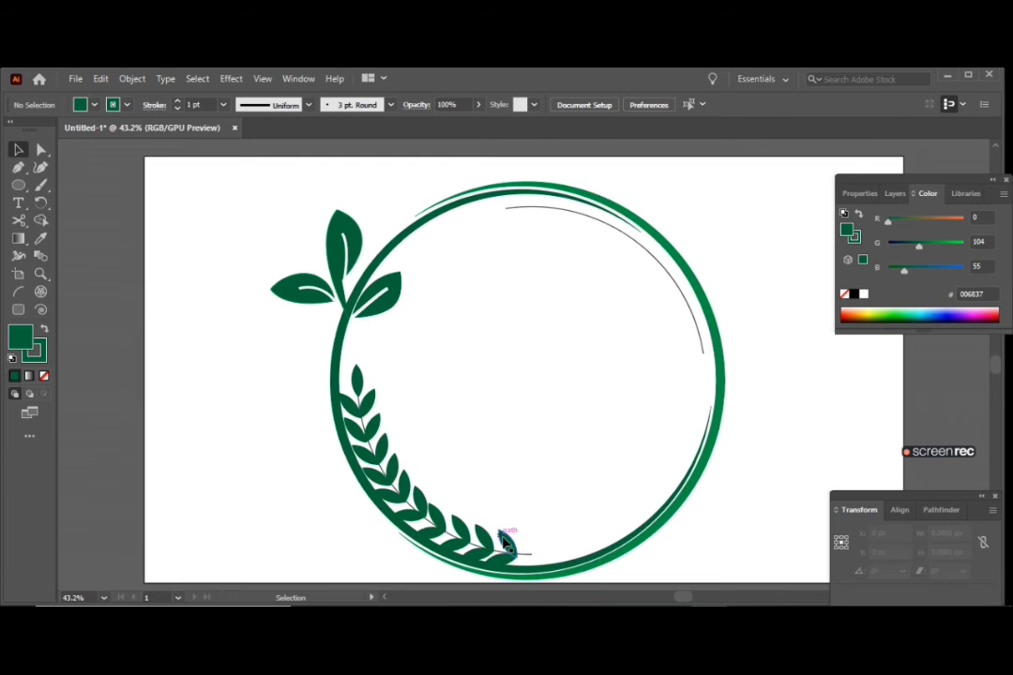
Step: Select the curved stem and every branch leaf, and group them with Ctrl+G
{"action": "left_click", "coordinate": [525, 558]}
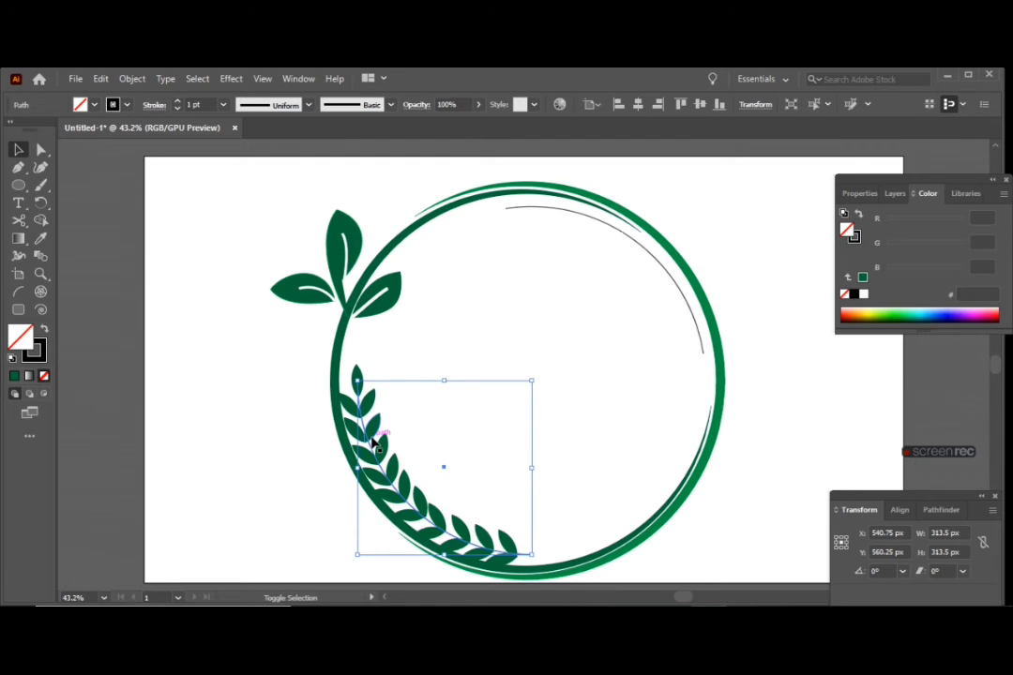
{"action": "left_click", "coordinate": [356, 387]}
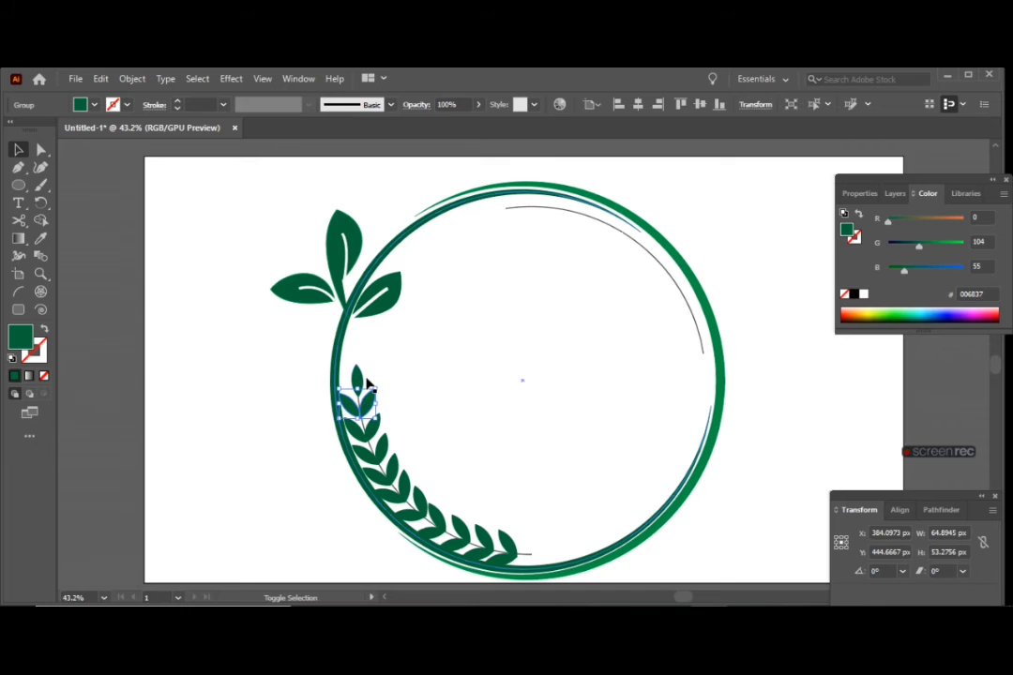
{"action": "left_click", "coordinate": [360, 379], "text": "shift"}
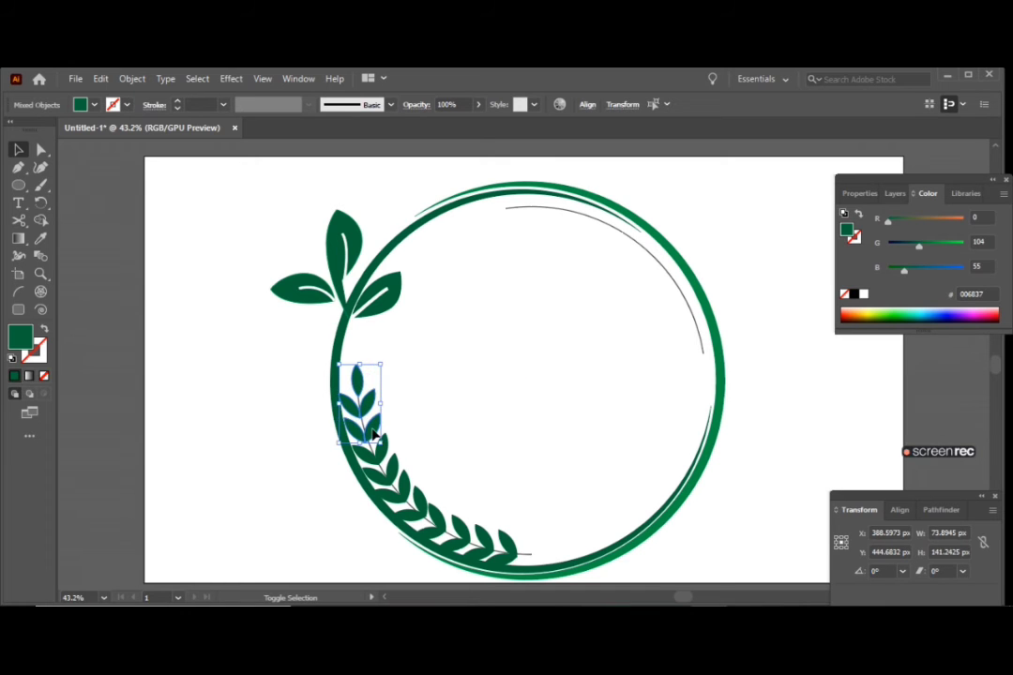
{"action": "left_click", "coordinate": [372, 460], "text": "shift"}
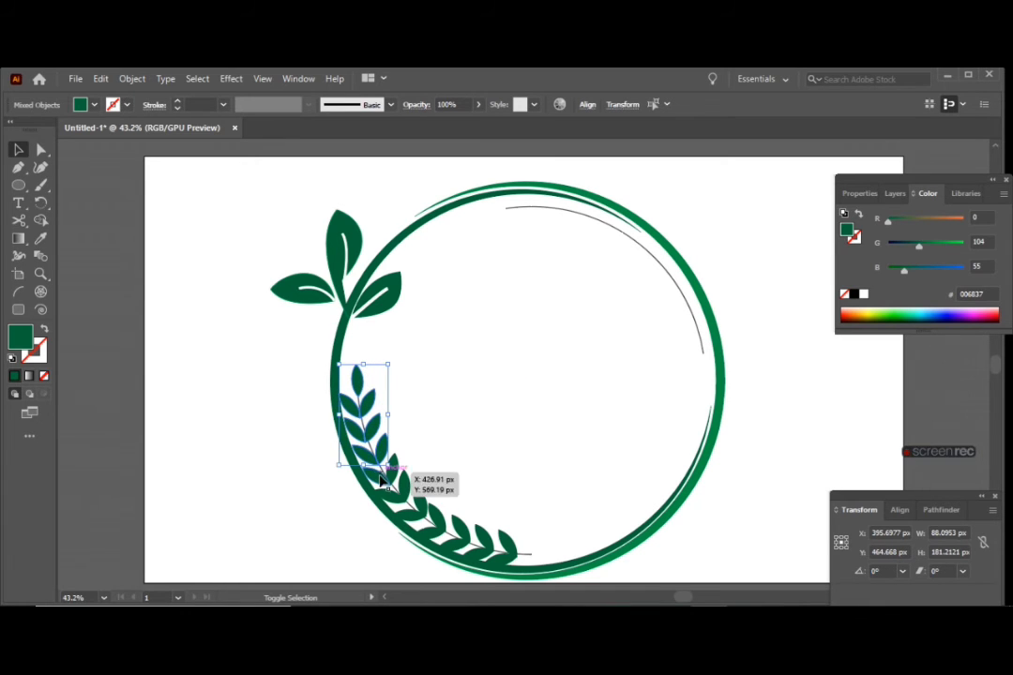
{"action": "left_click", "coordinate": [392, 490], "text": "shift"}
{"action": "left_click", "coordinate": [421, 518], "text": "shift"}
{"action": "left_click", "coordinate": [447, 540], "text": "shift"}
{"action": "left_click", "coordinate": [460, 551], "text": "shift"}
{"action": "left_click", "coordinate": [502, 561], "text": "shift"}
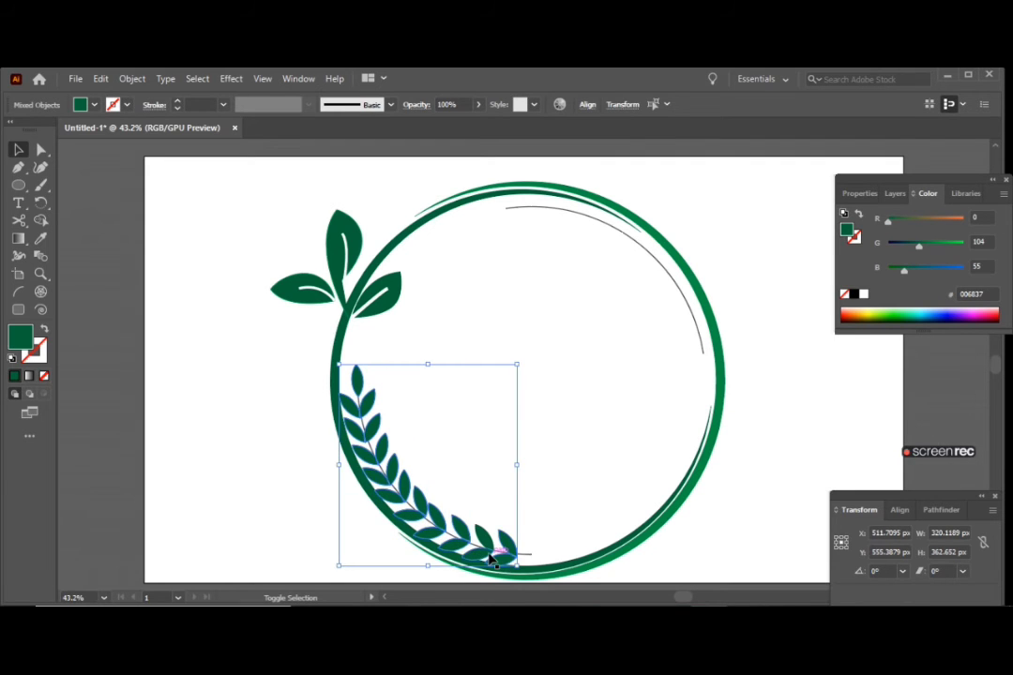
{"action": "left_click", "coordinate": [528, 560], "text": "shift"}
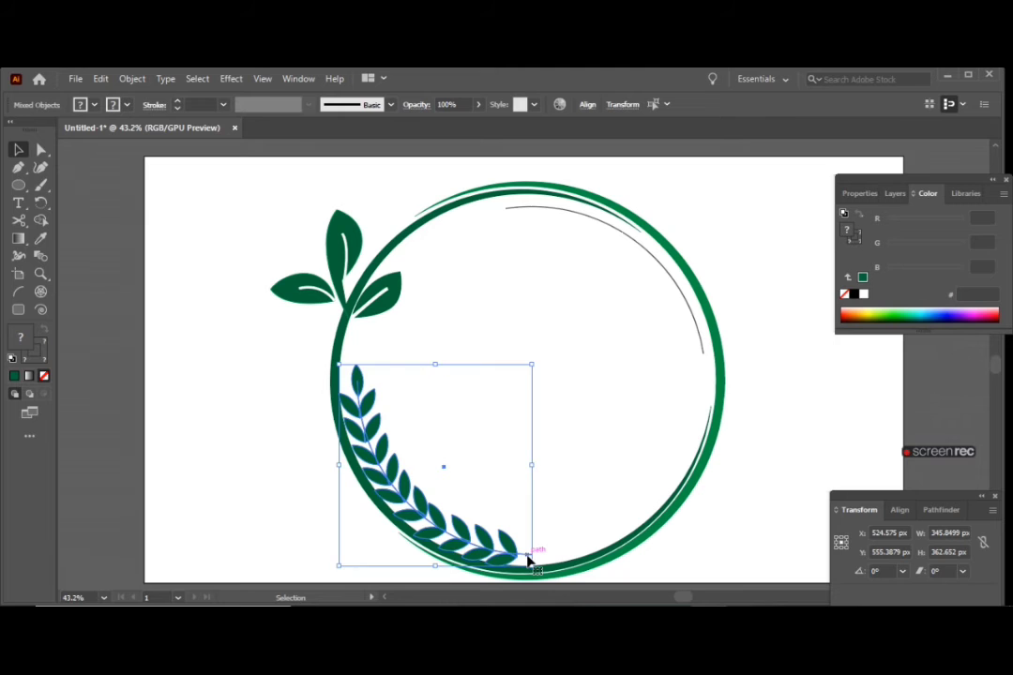
{"action": "key", "text": "ctrl+g"}
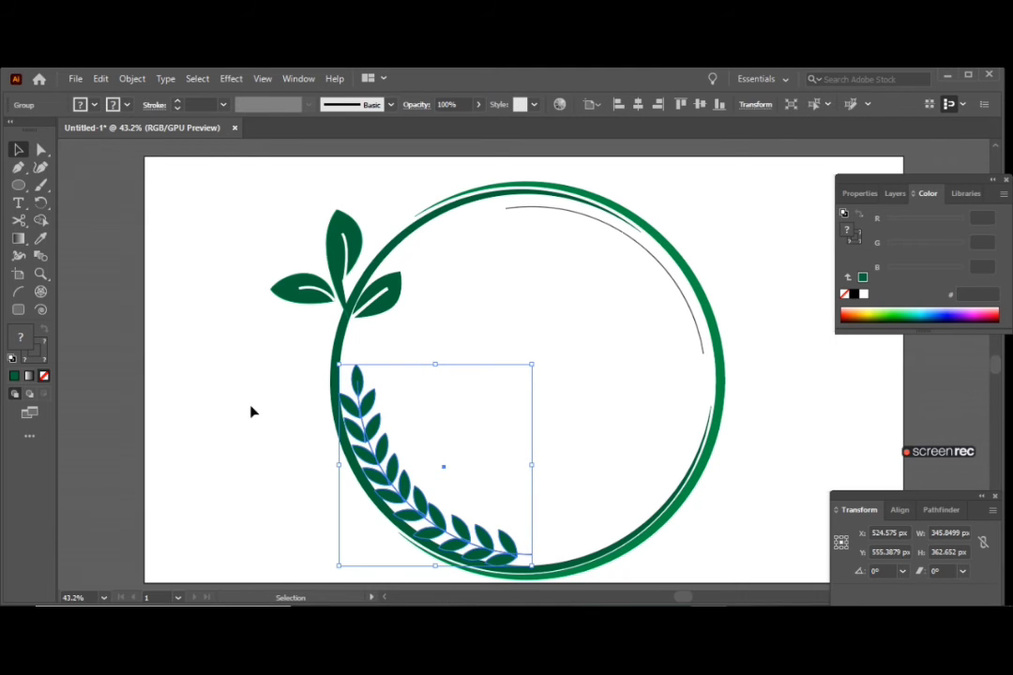
Step: Nudge the leafy branch group slightly higher along the ring
{"action": "left_click", "coordinate": [316, 450]}
{"action": "left_click_drag", "start_coordinate": [422, 521], "coordinate": [429, 508]}
{"action": "left_click", "coordinate": [270, 461]}
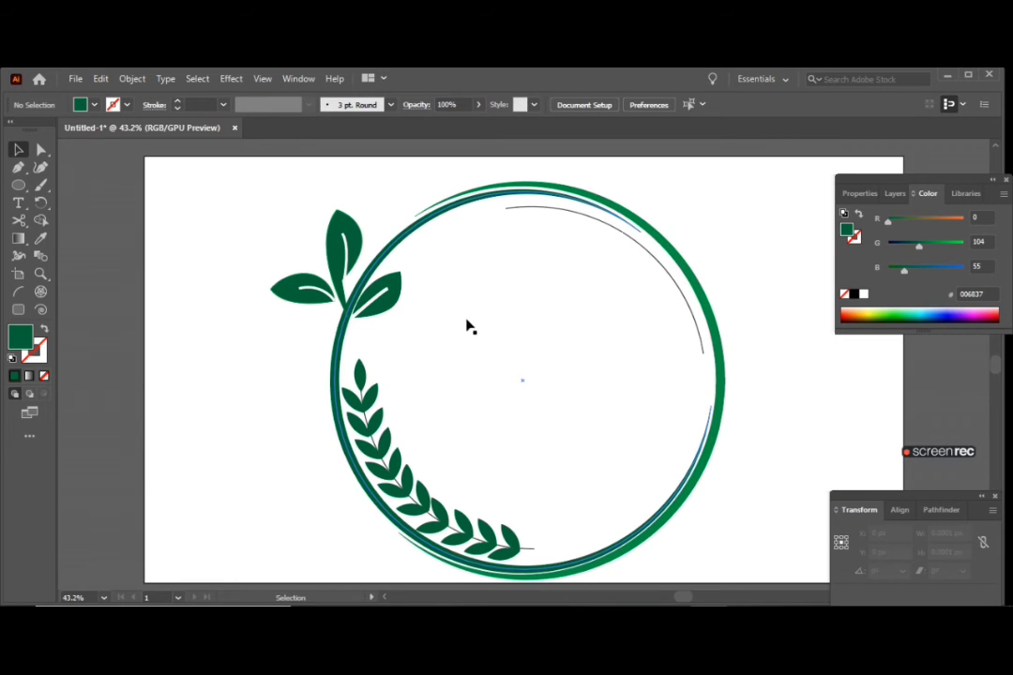
Step: Draw a small circle left of the ring with no fill and a black outline
{"action": "left_click", "coordinate": [18, 185]}
{"action": "left_click_drag", "start_coordinate": [193, 389], "coordinate": [241, 437]}
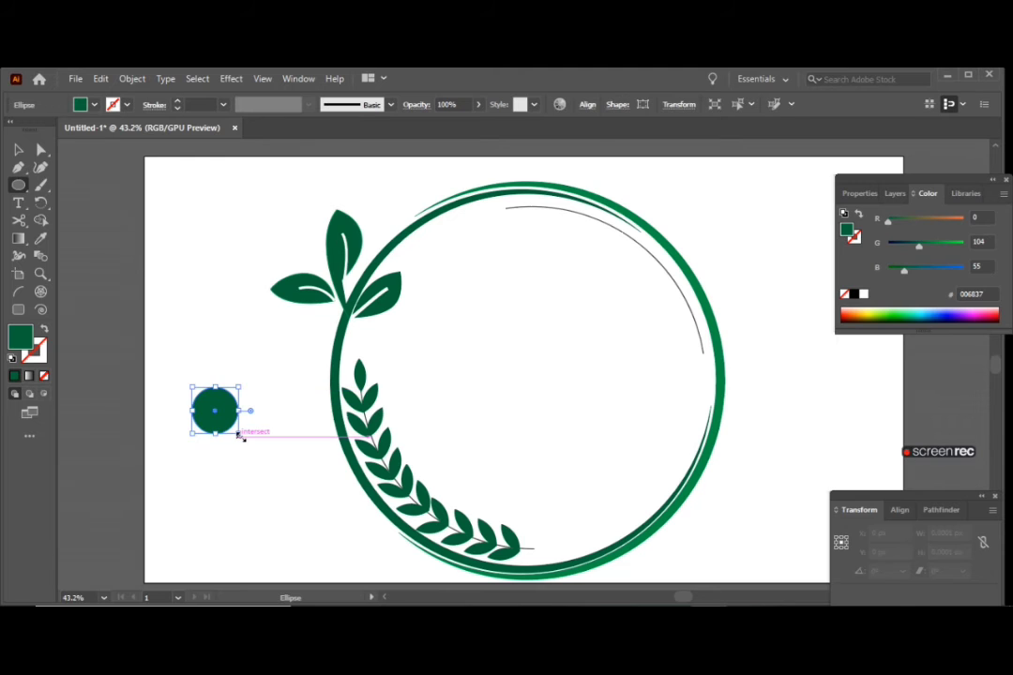
{"action": "left_click", "coordinate": [43, 375]}
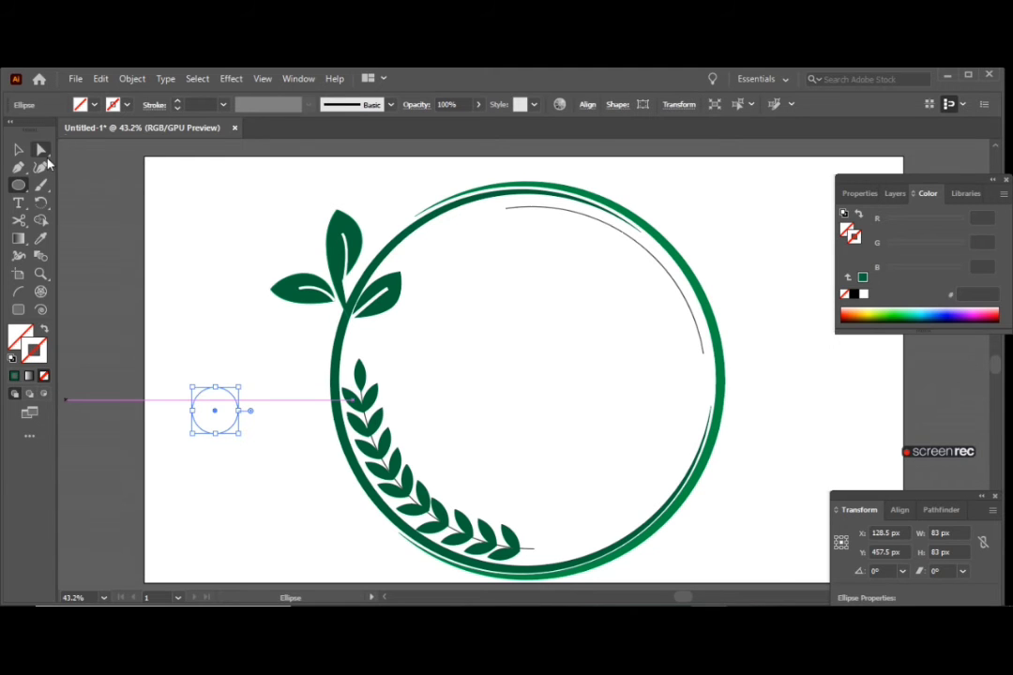
{"action": "left_click", "coordinate": [110, 103]}
{"action": "left_click", "coordinate": [40, 129]}
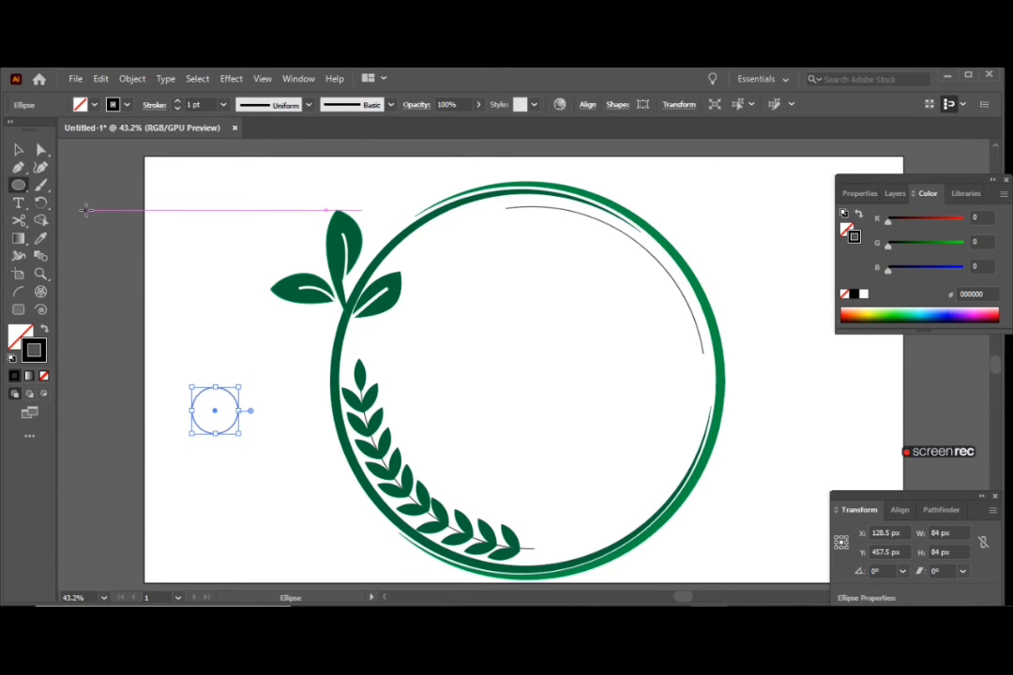
Step: Copy the circle, overlap the copy, and Pathfinder-Intersect both into a lens outline
{"action": "key", "text": "ctrl+c"}
{"action": "key", "text": "ctrl+v"}
{"action": "left_click_drag", "start_coordinate": [523, 367], "coordinate": [251, 410]}
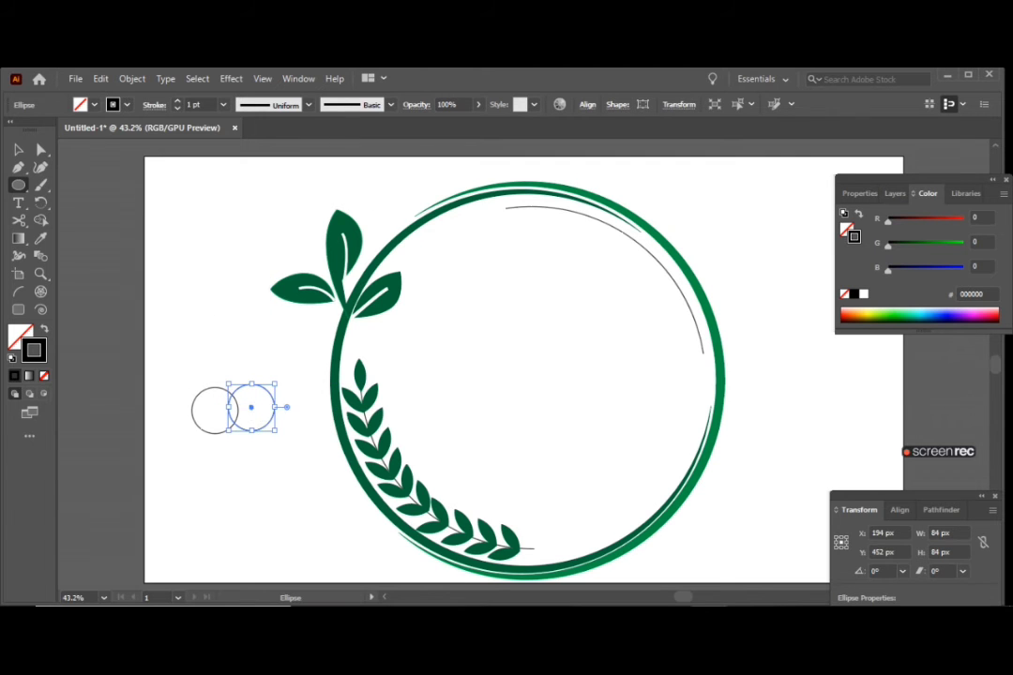
{"action": "left_click", "coordinate": [17, 148]}
{"action": "left_click_drag", "start_coordinate": [157, 338], "coordinate": [292, 450]}
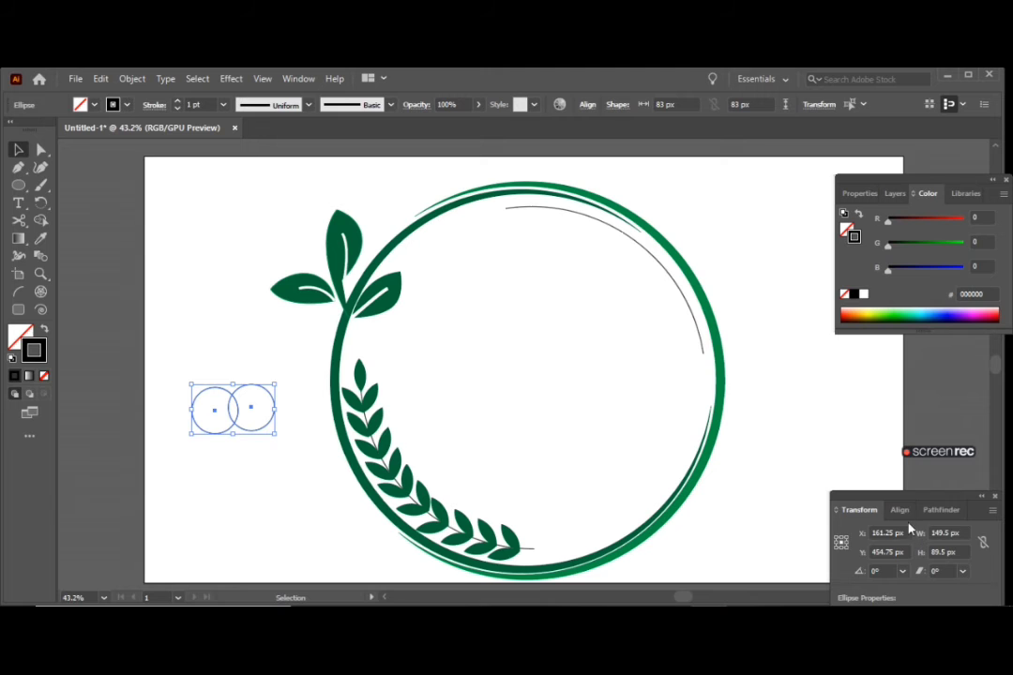
{"action": "left_click", "coordinate": [937, 509]}
{"action": "left_click", "coordinate": [898, 551]}
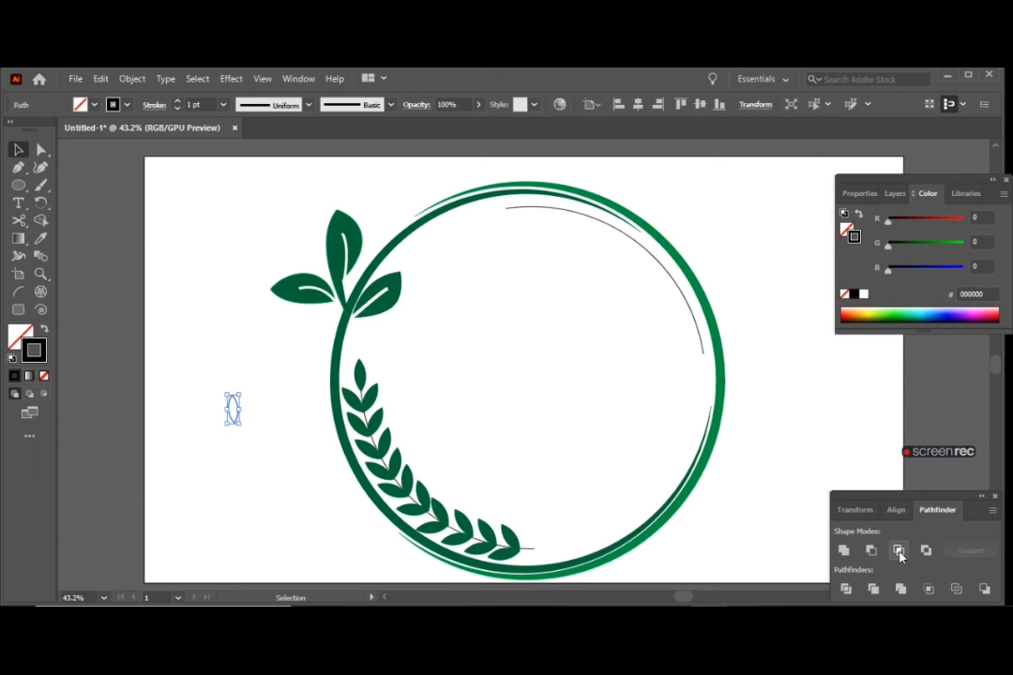
Step: Fill the lens-shaped leaf dark green
{"action": "left_click", "coordinate": [81, 105]}
{"action": "left_click", "coordinate": [73, 139]}
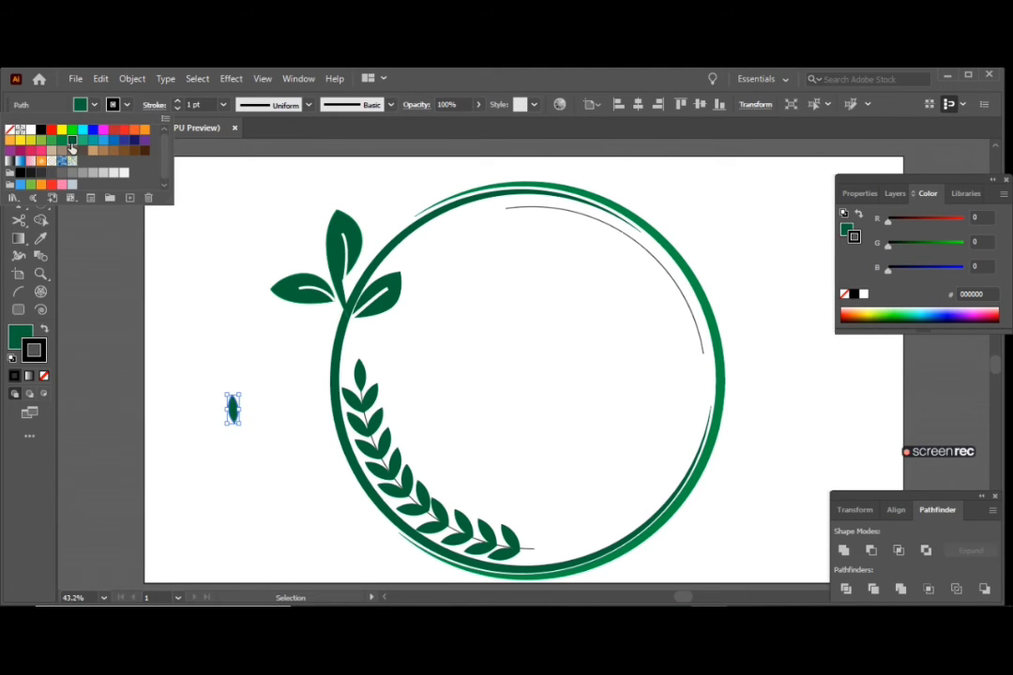
{"action": "left_click", "coordinate": [236, 464]}
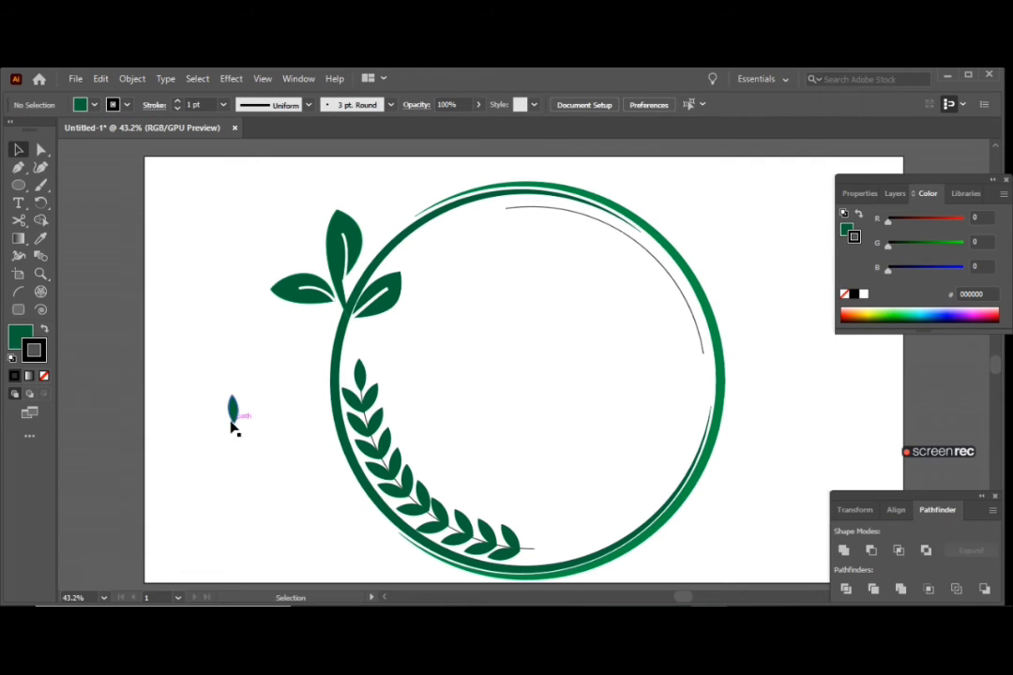
Step: Copy the leaf twice, placing one copy above it and one beside it
{"action": "left_click", "coordinate": [234, 420]}
{"action": "key", "text": "ctrl+c"}
{"action": "key", "text": "ctrl+v"}
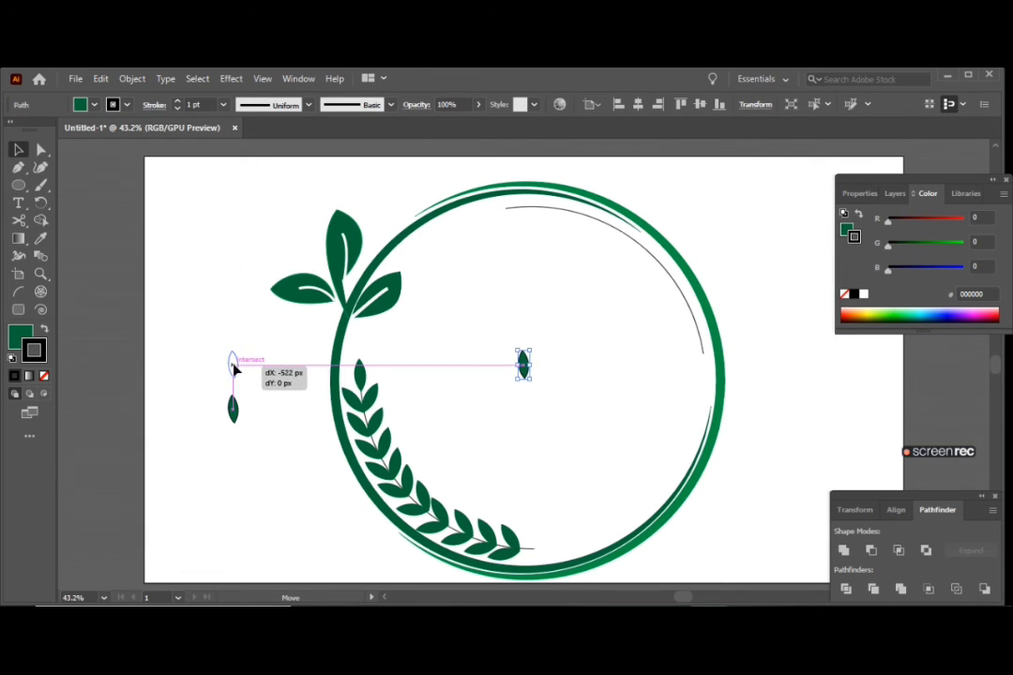
{"action": "left_click_drag", "start_coordinate": [523, 370], "coordinate": [232, 363]}
{"action": "left_click", "coordinate": [230, 412]}
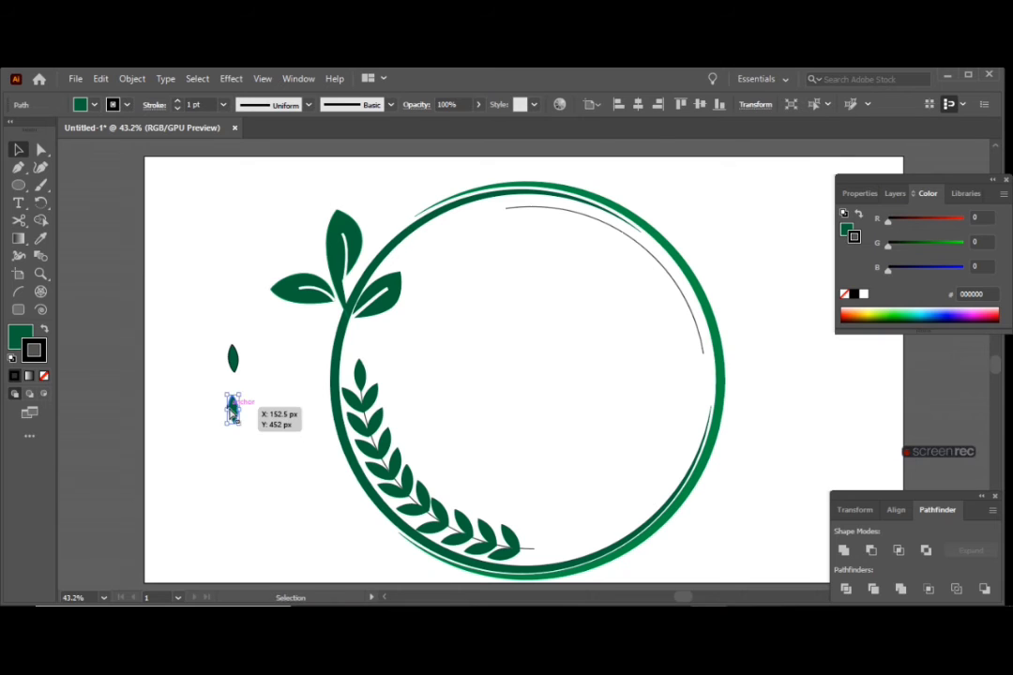
{"action": "key", "text": "ctrl+v"}
{"action": "left_click_drag", "start_coordinate": [525, 373], "coordinate": [258, 419]}
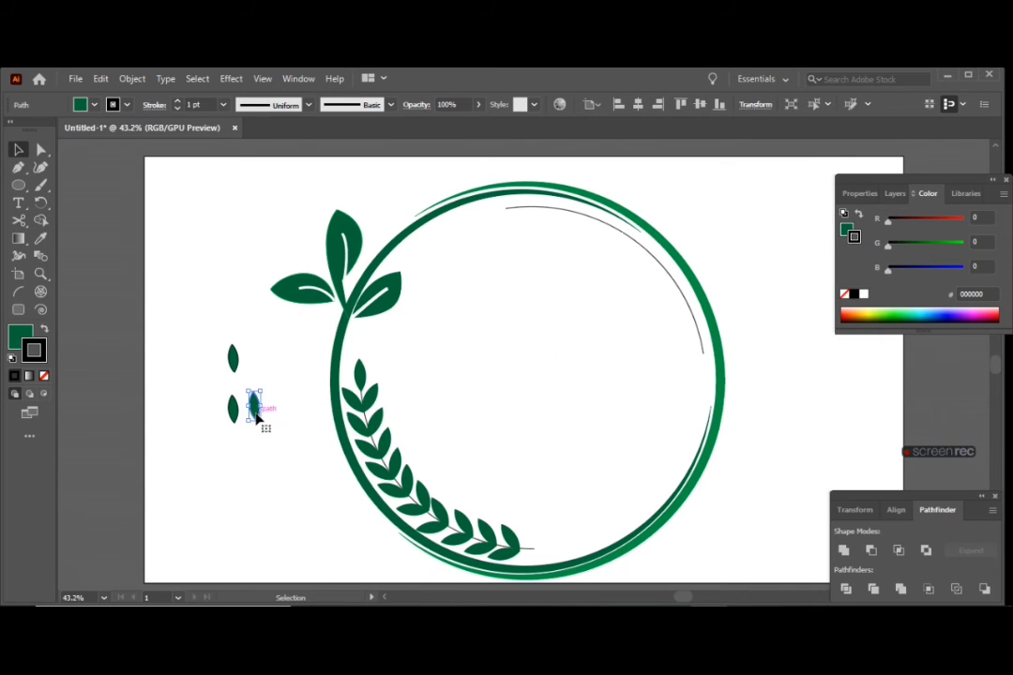
Step: Rotate the two small leaves to 30° and −30° in the Transform panel
{"action": "left_click", "coordinate": [233, 408]}
{"action": "left_click", "coordinate": [856, 509]}
{"action": "type", "text": "30"}
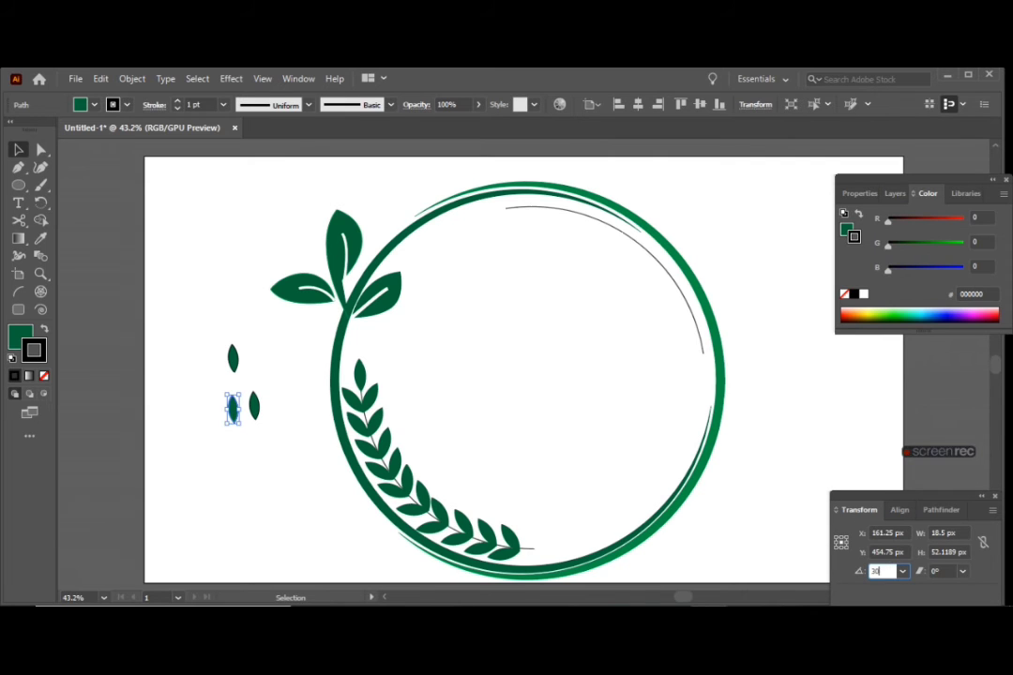
{"action": "left_click", "coordinate": [903, 573]}
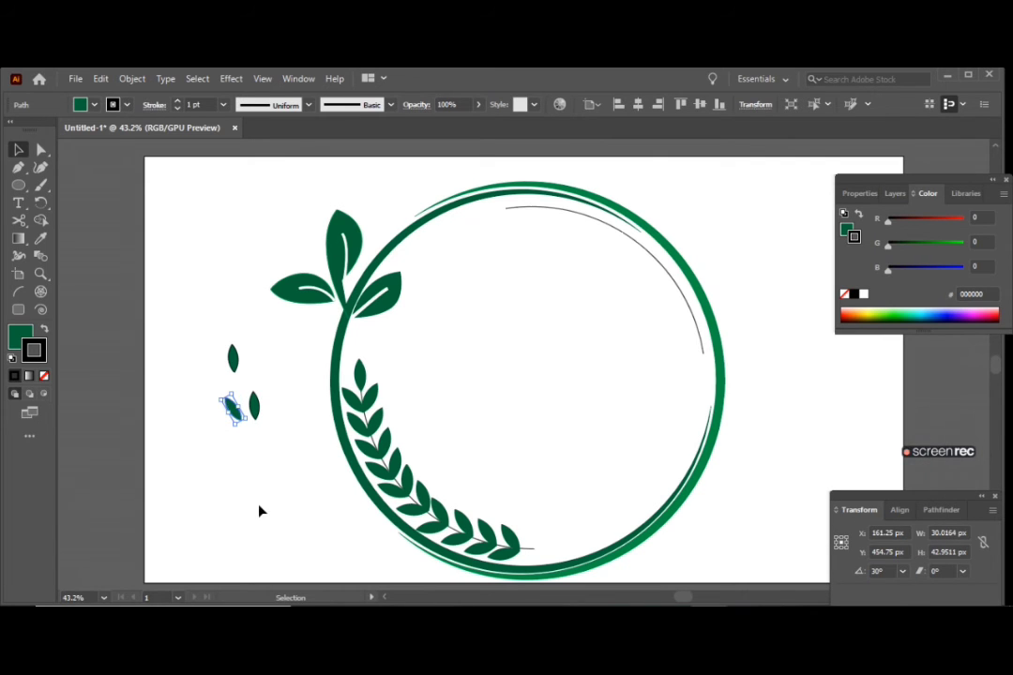
{"action": "left_click", "coordinate": [253, 405]}
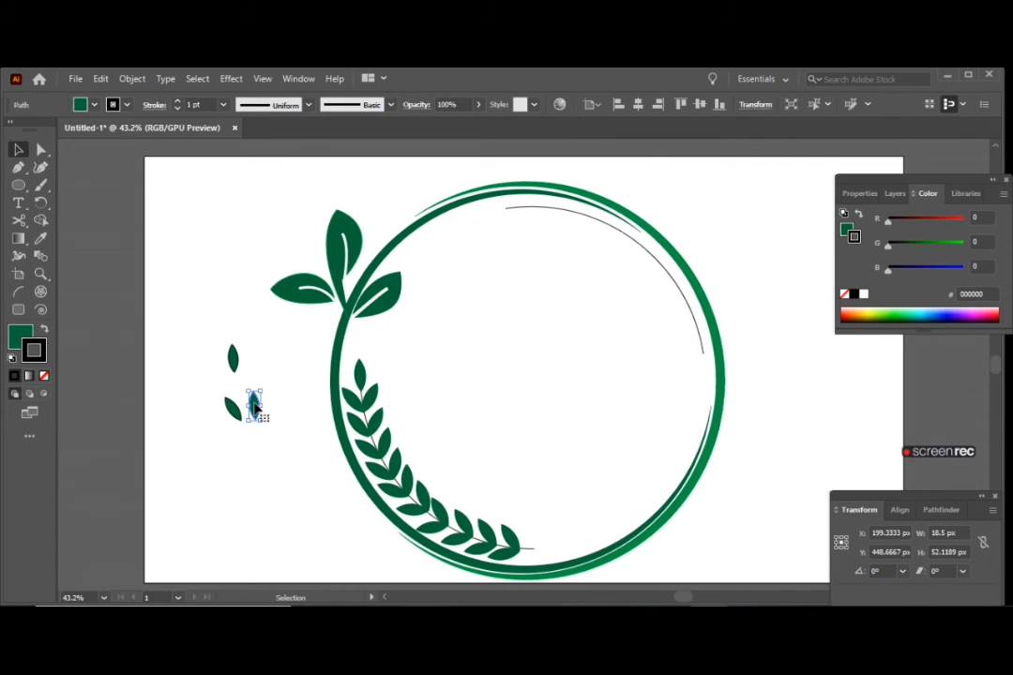
{"action": "left_click", "coordinate": [905, 574]}
Step: Set the stroke of both tilted small leaves to None
{"action": "left_click", "coordinate": [281, 471]}
{"action": "left_click", "coordinate": [254, 450]}
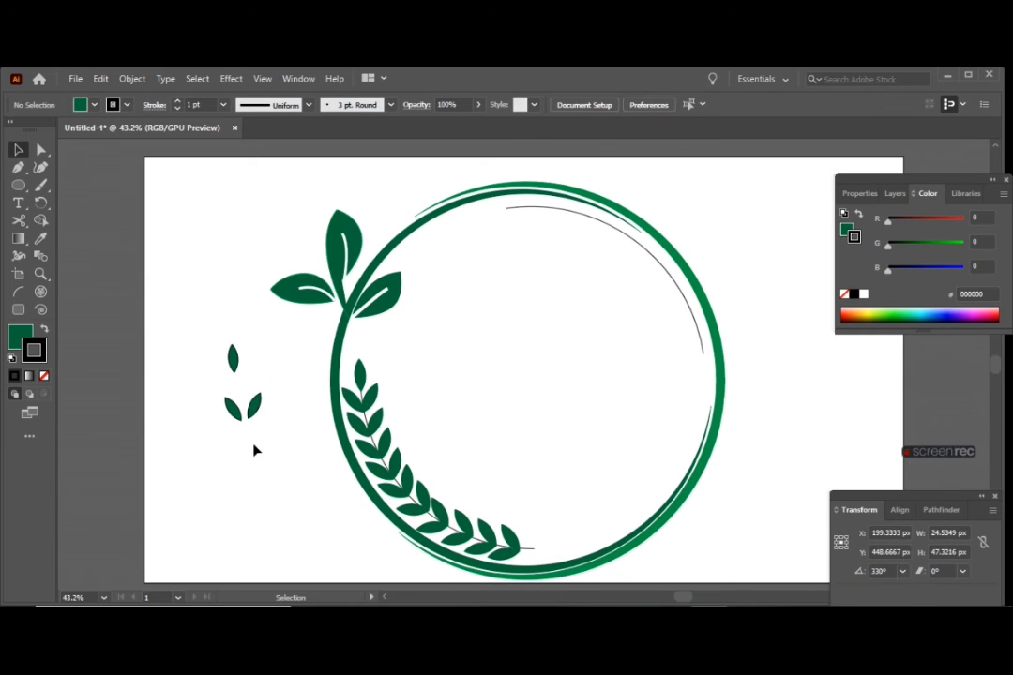
{"action": "left_click", "coordinate": [255, 411]}
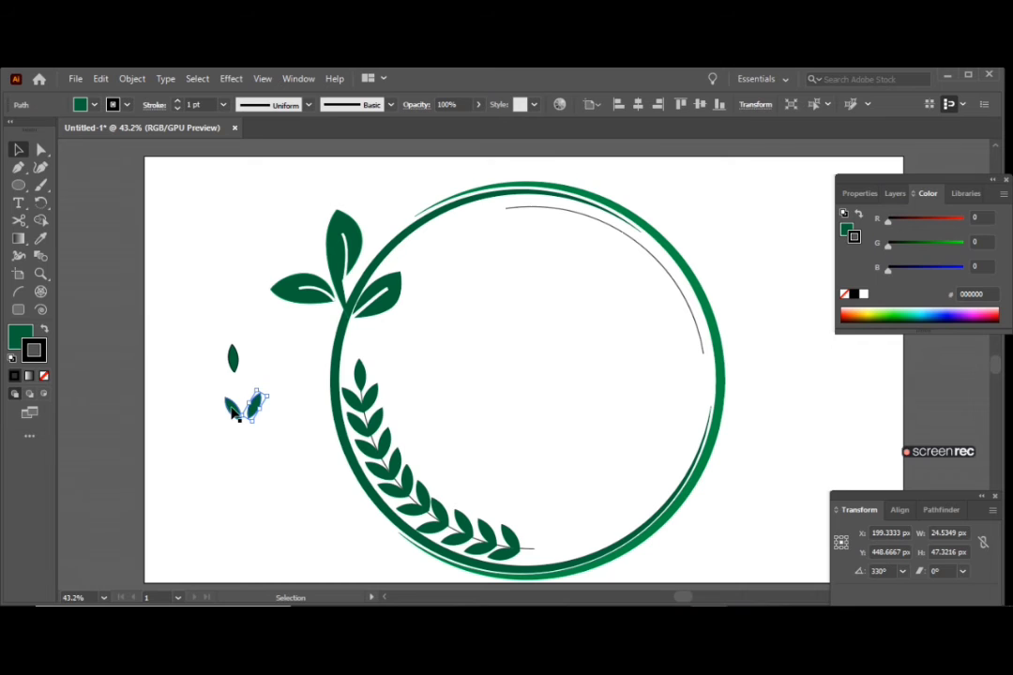
{"action": "left_click", "coordinate": [44, 376]}
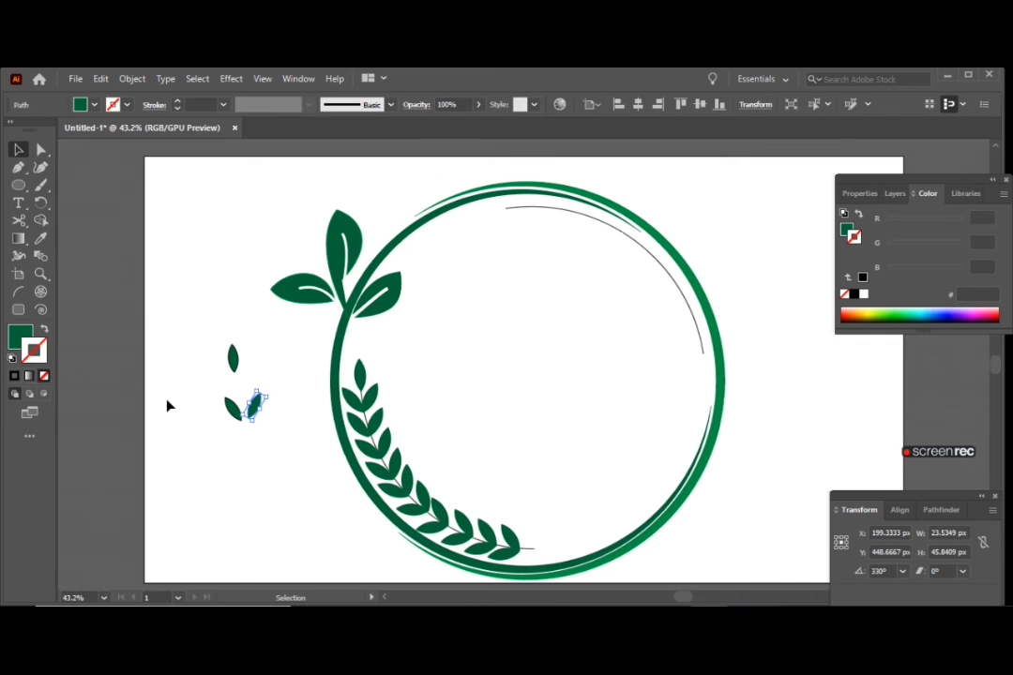
{"action": "left_click", "coordinate": [233, 416]}
{"action": "left_click", "coordinate": [42, 377]}
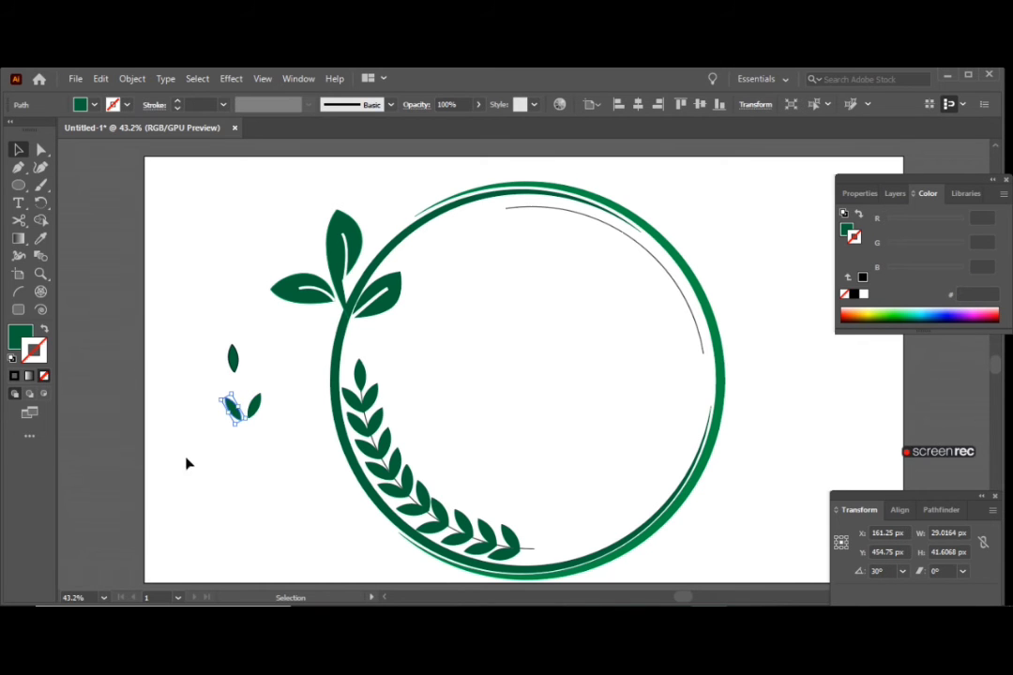
{"action": "left_click", "coordinate": [233, 367]}
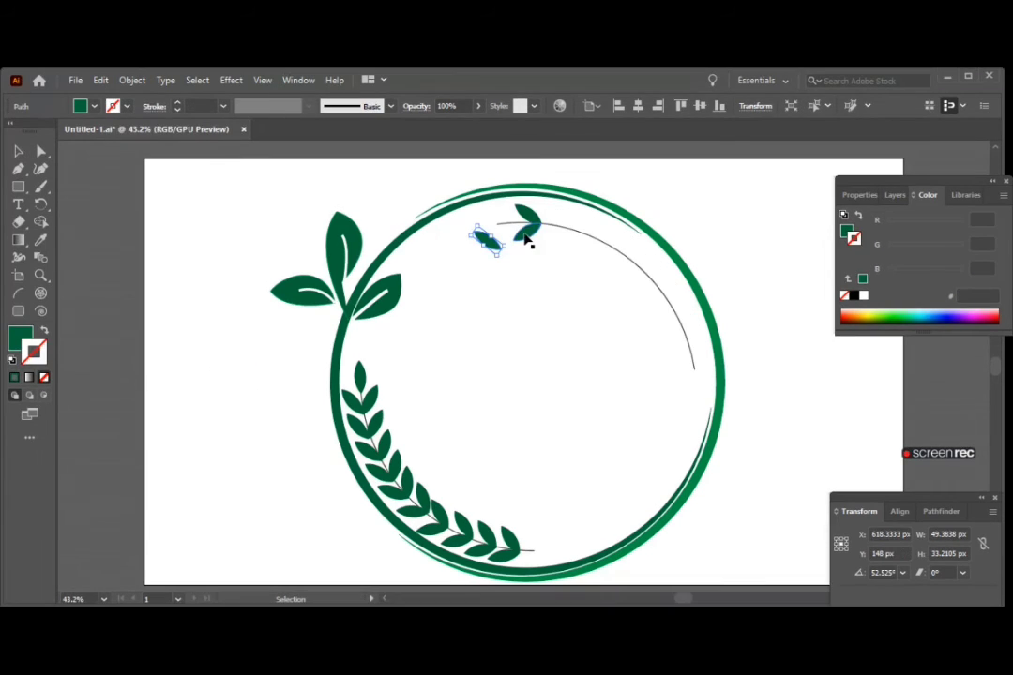
Step: Alt-drag a copy of the leaf-pair group onto the ring's upper-right arc and position the pairs
{"action": "left_click", "coordinate": [529, 223]}
{"action": "left_click_drag", "start_coordinate": [530, 221], "coordinate": [555, 227]}
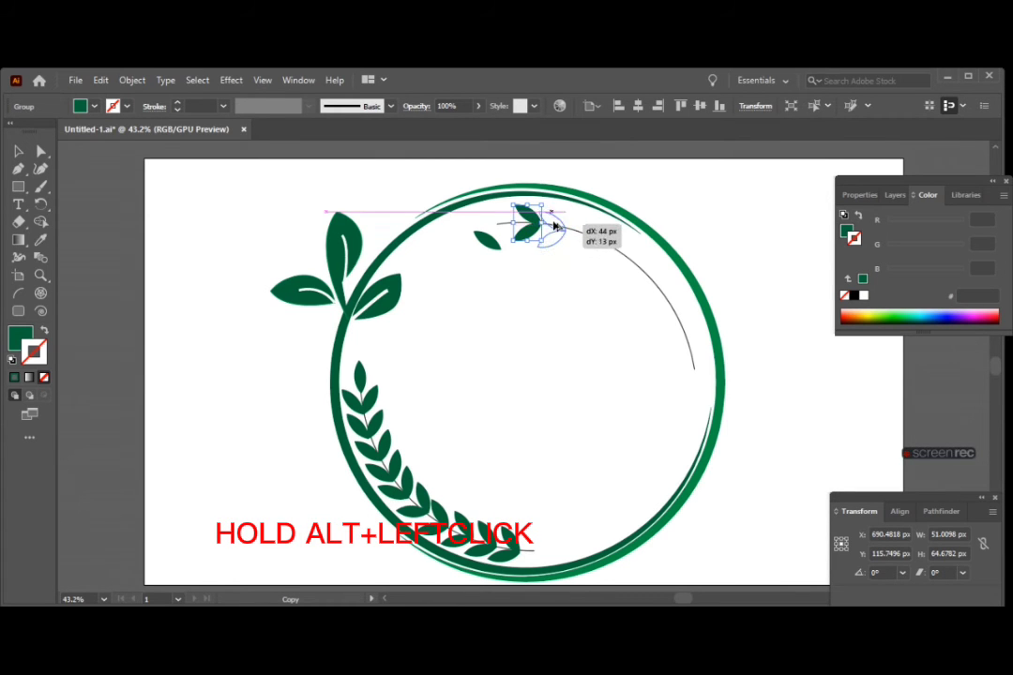
{"action": "mouse_move", "coordinate": [555, 227]}
{"action": "left_mouse_down"}
{"action": "mouse_move", "coordinate": [647, 284]}
{"action": "mouse_move", "coordinate": [673, 337]}
{"action": "left_mouse_up"}
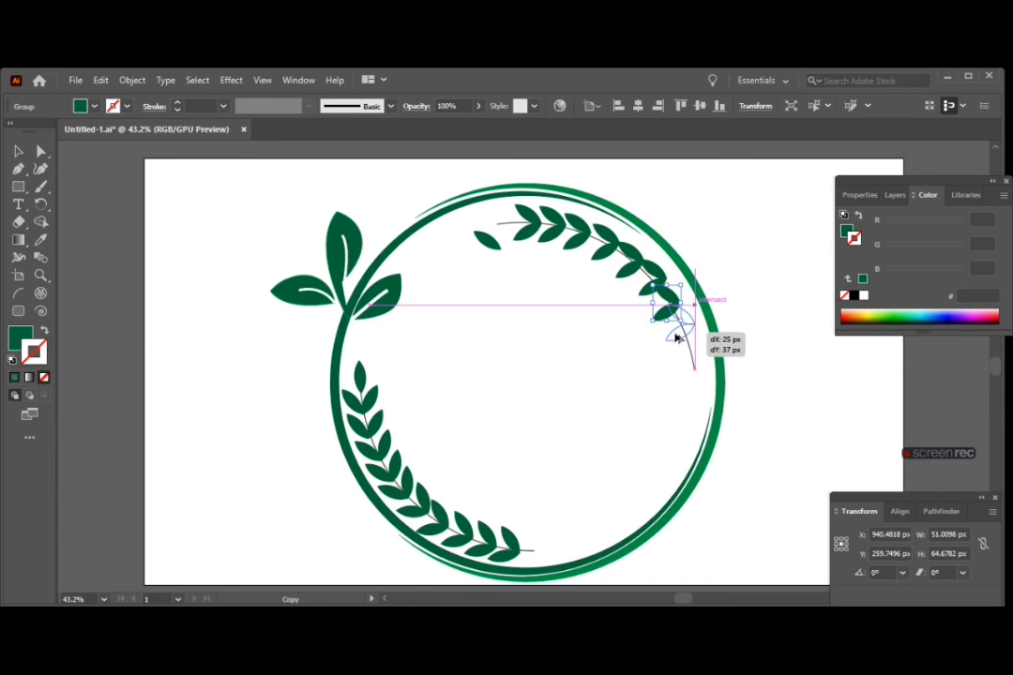
{"action": "left_click", "coordinate": [603, 257]}
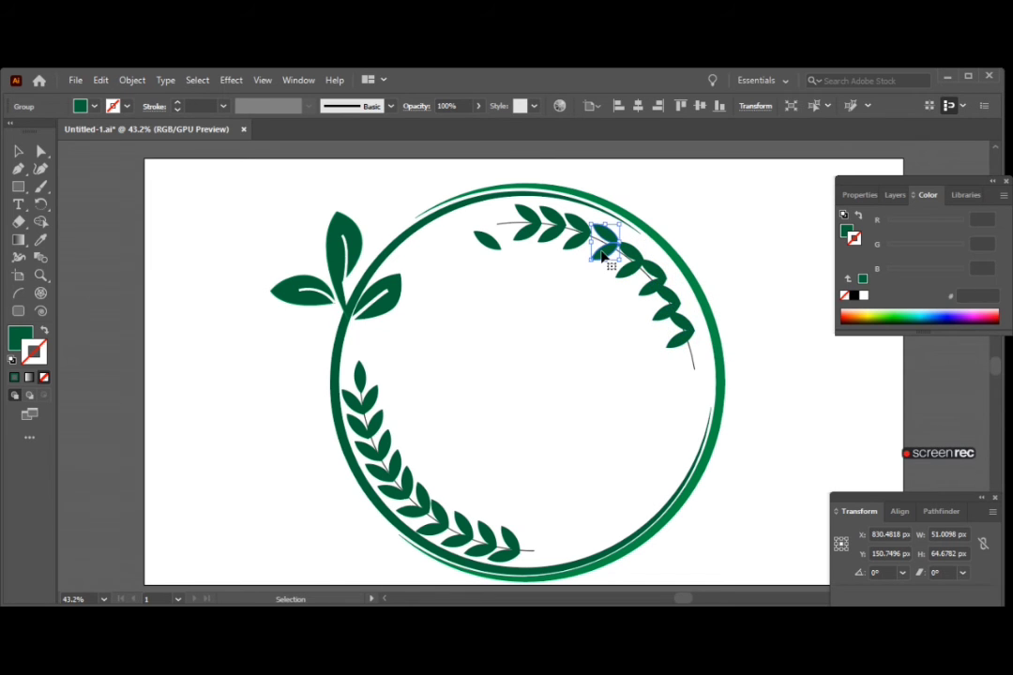
{"action": "mouse_move", "coordinate": [610, 255]}
{"action": "left_mouse_down"}
{"action": "mouse_move", "coordinate": [601, 256]}
{"action": "mouse_move", "coordinate": [661, 295]}
{"action": "mouse_move", "coordinate": [634, 281]}
{"action": "mouse_move", "coordinate": [659, 317]}
{"action": "mouse_move", "coordinate": [656, 294]}
{"action": "mouse_move", "coordinate": [663, 317]}
{"action": "mouse_move", "coordinate": [669, 296]}
{"action": "left_mouse_up"}
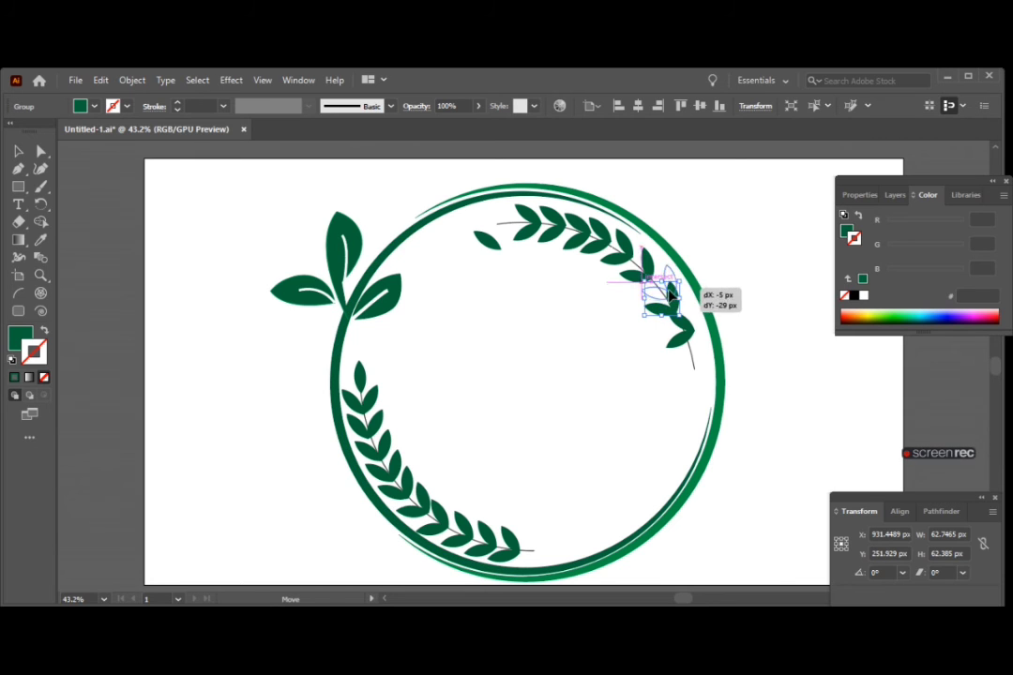
{"action": "left_click", "coordinate": [683, 339]}
{"action": "mouse_move", "coordinate": [673, 329]}
{"action": "left_mouse_down"}
{"action": "mouse_move", "coordinate": [682, 342]}
{"action": "mouse_move", "coordinate": [672, 312]}
{"action": "mouse_move", "coordinate": [683, 345]}
{"action": "mouse_move", "coordinate": [681, 337]}
{"action": "left_mouse_up"}
Step: Add another leaf-pair copy and nudge the pairs along the arc's lower end
{"action": "left_click", "coordinate": [685, 319]}
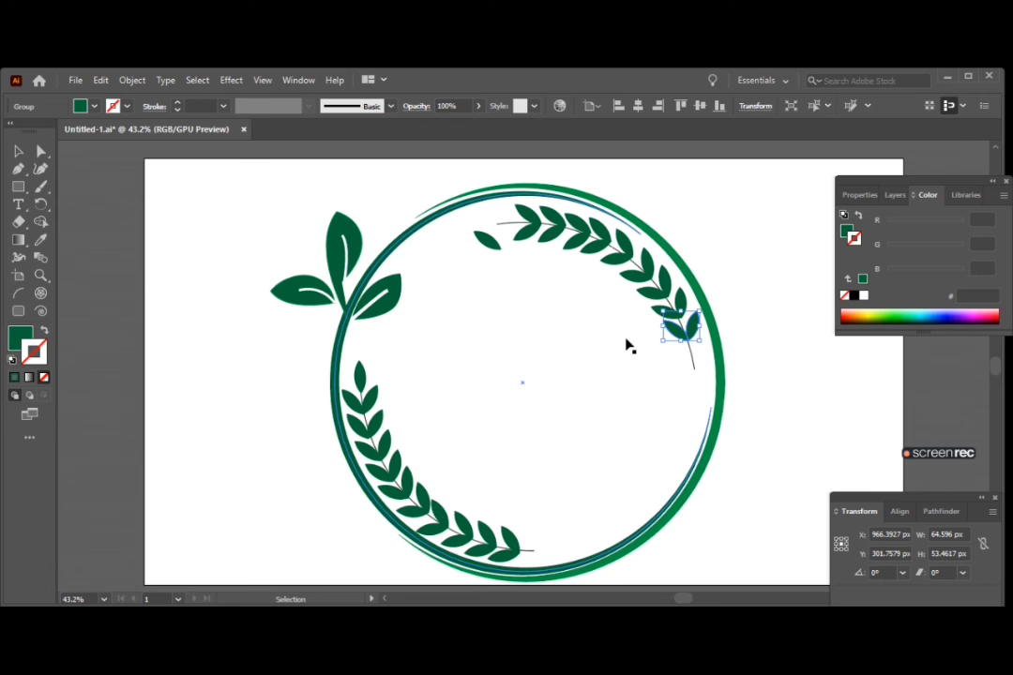
{"action": "left_click", "coordinate": [679, 353]}
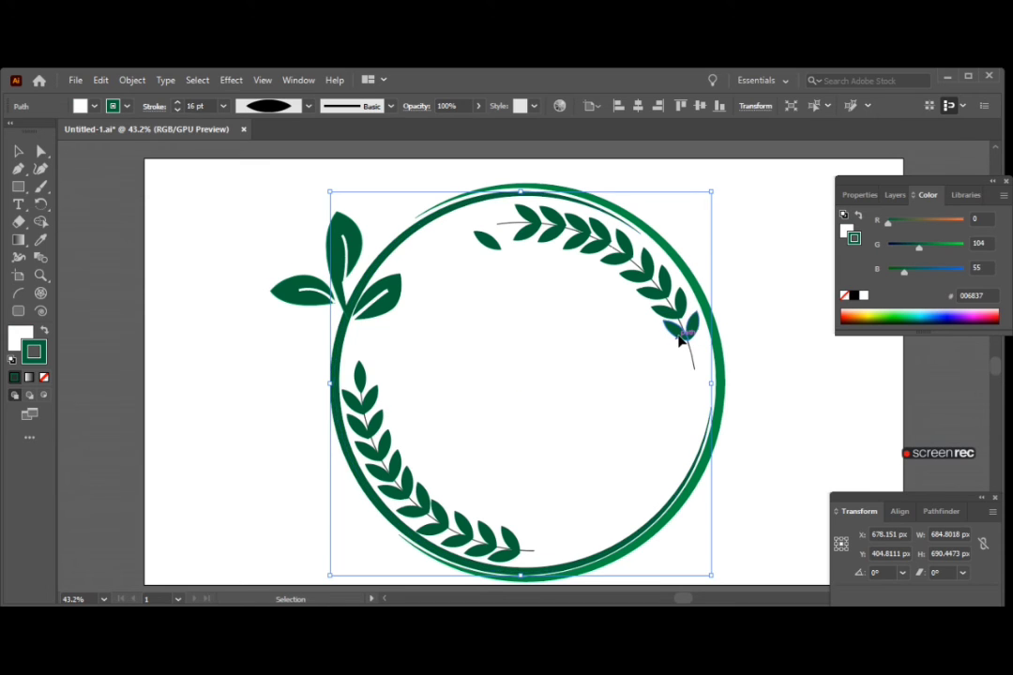
{"action": "left_click", "coordinate": [680, 340]}
{"action": "mouse_move", "coordinate": [678, 340]}
{"action": "left_mouse_down"}
{"action": "mouse_move", "coordinate": [682, 357]}
{"action": "mouse_move", "coordinate": [672, 310]}
{"action": "left_mouse_up"}
{"action": "left_click", "coordinate": [633, 343]}
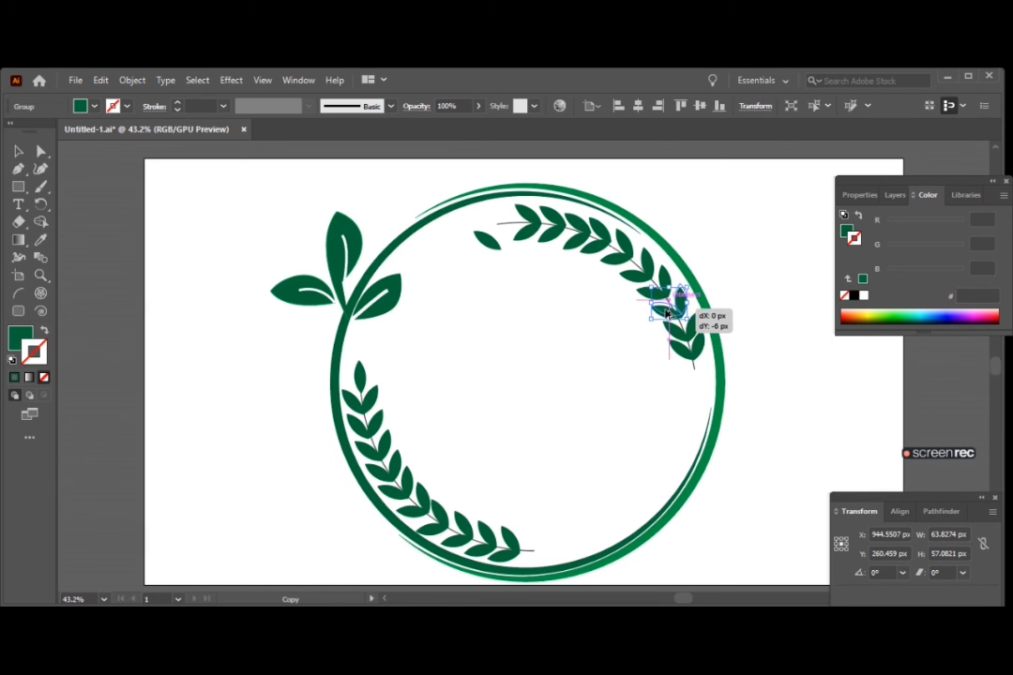
{"action": "left_click", "coordinate": [647, 354]}
{"action": "left_click", "coordinate": [670, 308]}
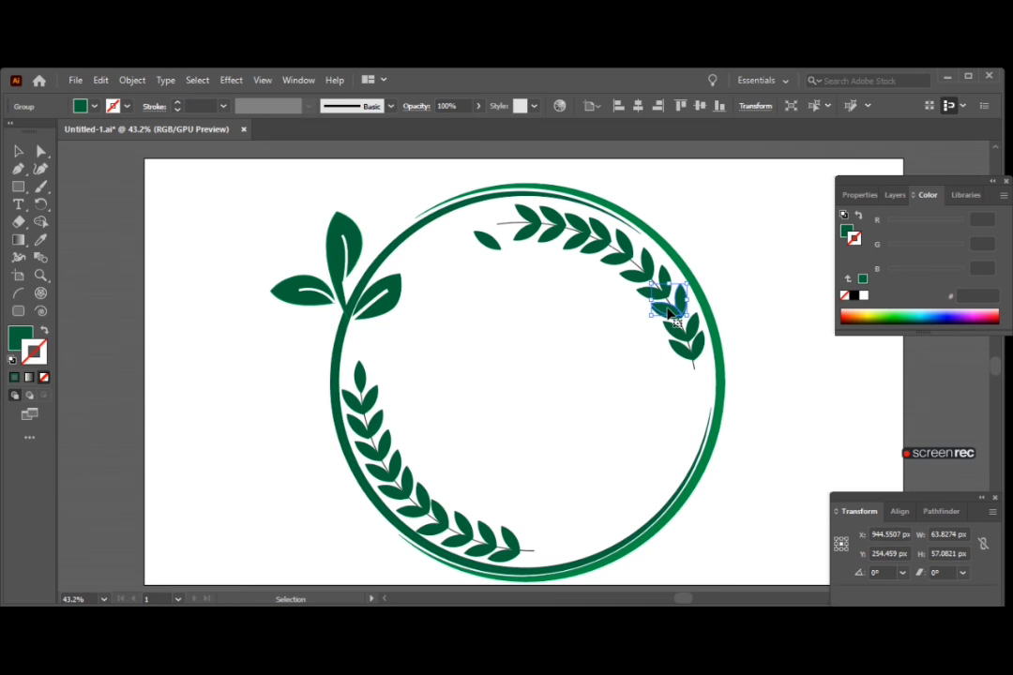
{"action": "left_click", "coordinate": [669, 318]}
{"action": "left_click_drag", "start_coordinate": [666, 317], "coordinate": [681, 340]}
{"action": "left_click", "coordinate": [649, 367]}
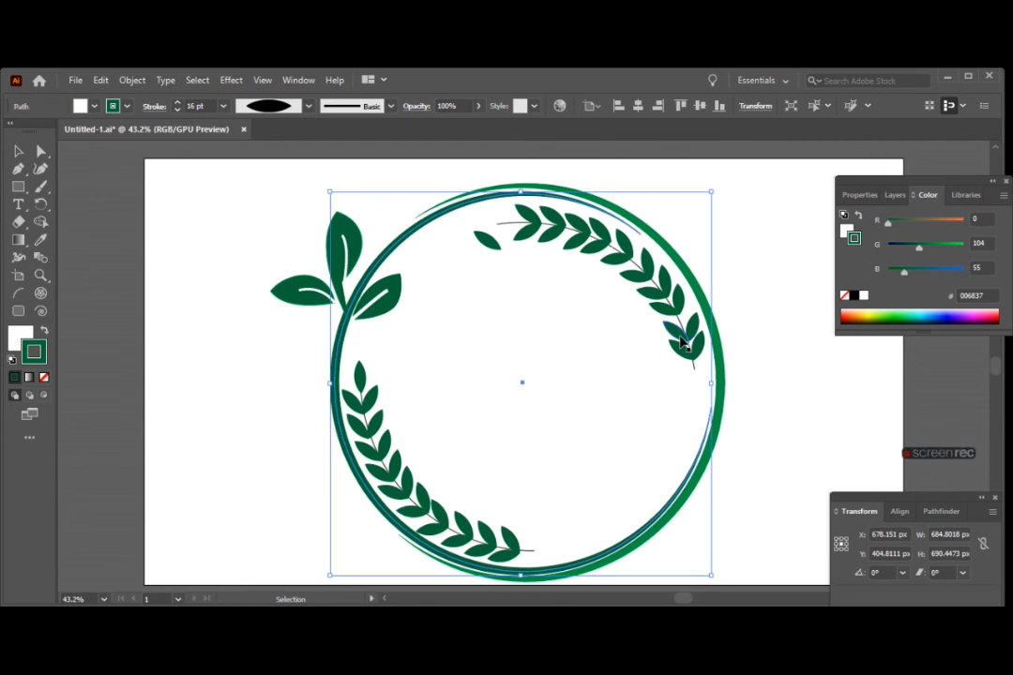
{"action": "left_click", "coordinate": [683, 342]}
Step: Adjust the remaining leaf pairs, moving one down to the branch end
{"action": "left_click", "coordinate": [634, 281]}
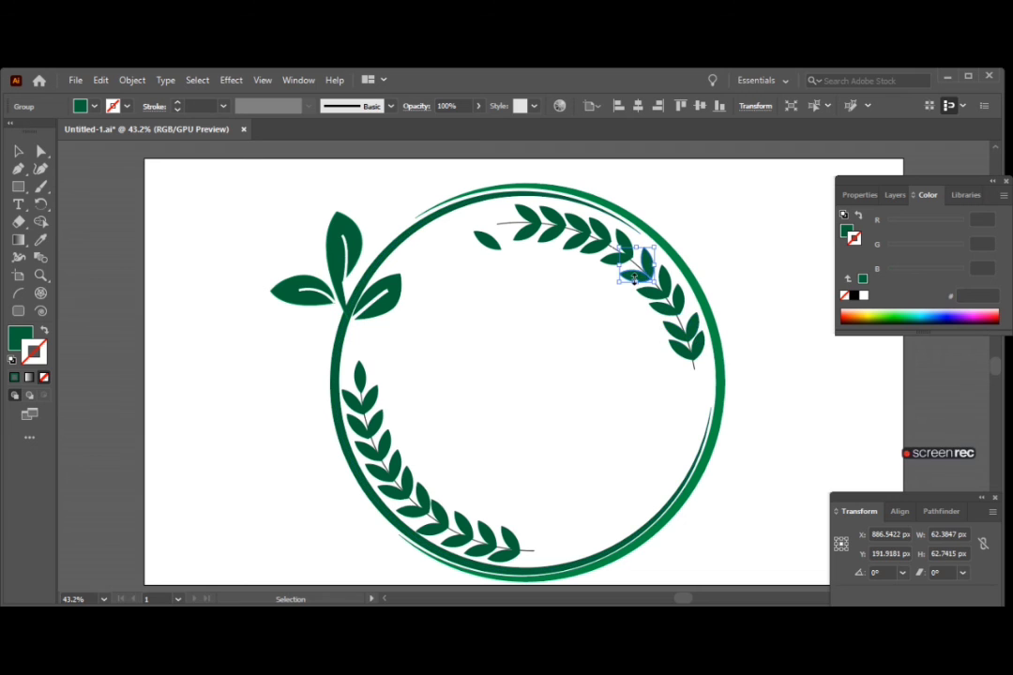
{"action": "left_click_drag", "start_coordinate": [634, 282], "coordinate": [640, 267]}
{"action": "left_click", "coordinate": [633, 324]}
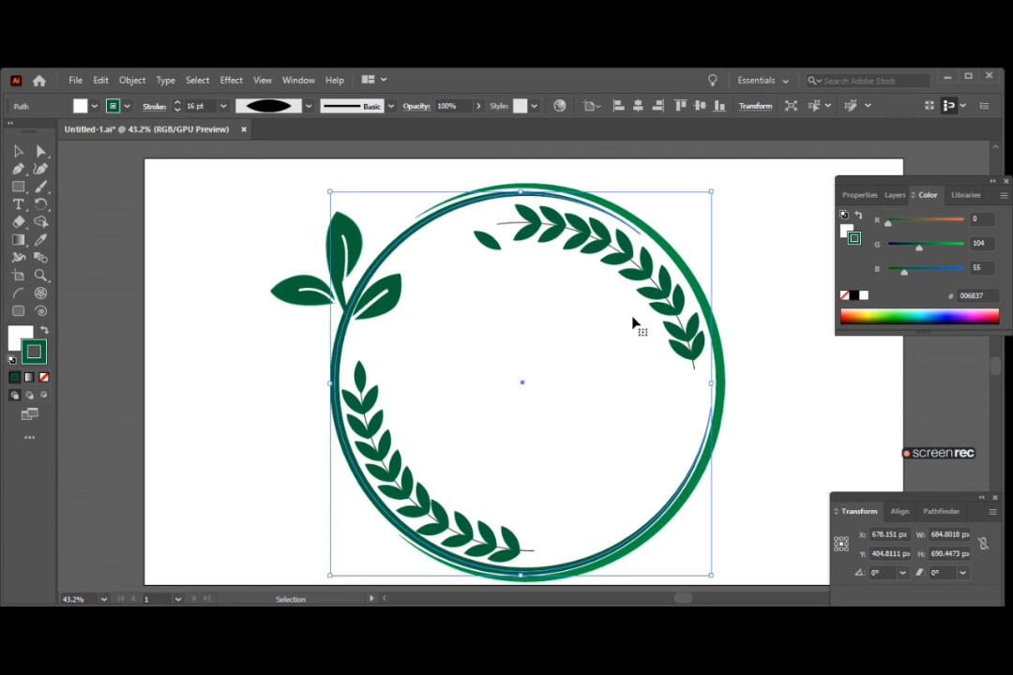
{"action": "left_click", "coordinate": [659, 298]}
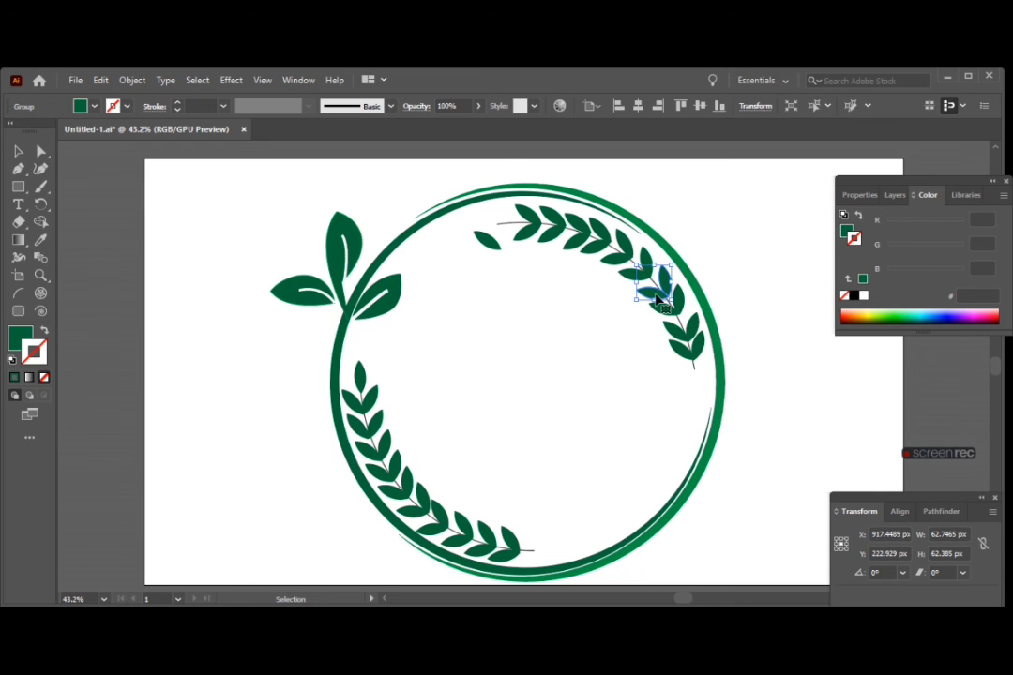
{"action": "mouse_move", "coordinate": [656, 297]}
{"action": "left_mouse_down"}
{"action": "mouse_move", "coordinate": [680, 342]}
{"action": "mouse_move", "coordinate": [678, 330]}
{"action": "left_mouse_up"}
{"action": "left_click", "coordinate": [626, 362]}
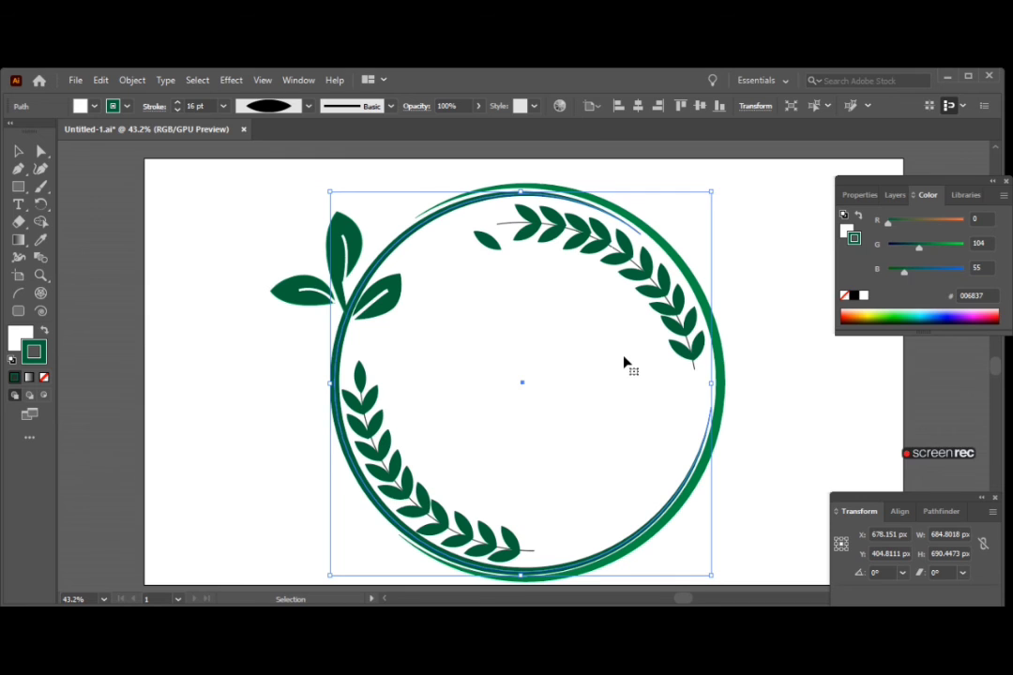
Step: Rotate the single leaf horizontal and set it at the branch tip
{"action": "left_click", "coordinate": [485, 244]}
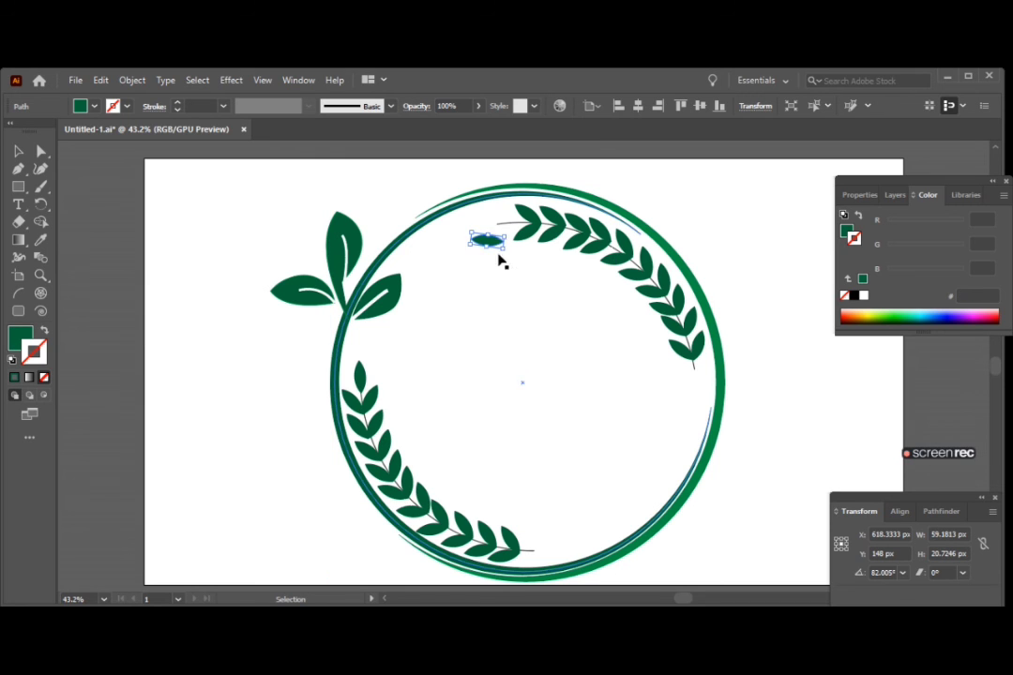
{"action": "mouse_move", "coordinate": [507, 249]}
{"action": "left_mouse_down"}
{"action": "mouse_move", "coordinate": [490, 245]}
{"action": "mouse_move", "coordinate": [499, 229]}
{"action": "left_mouse_up"}
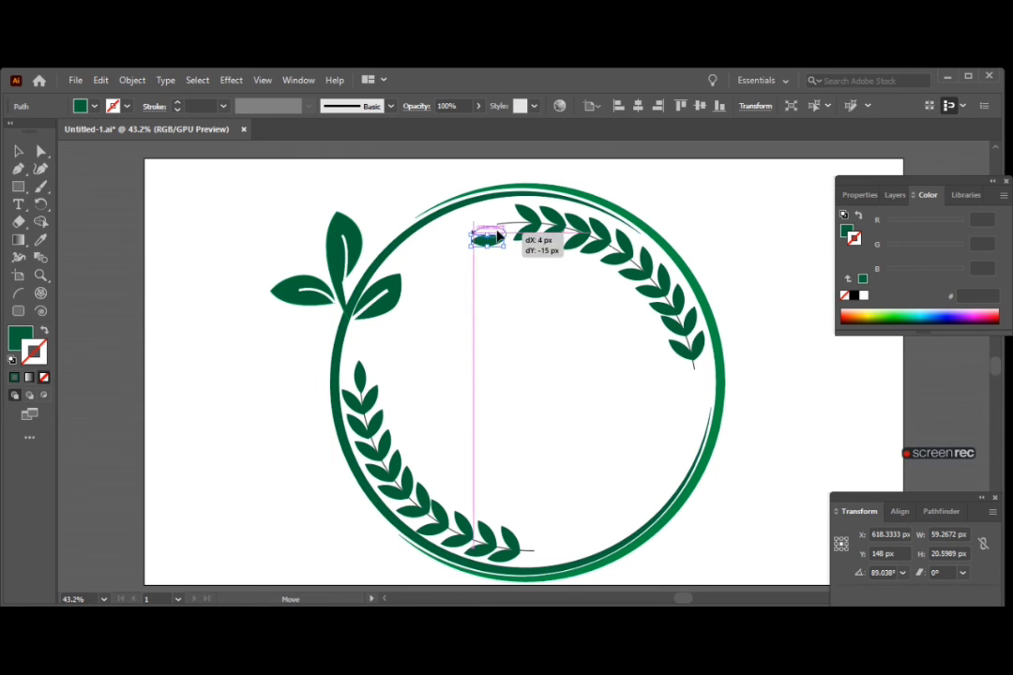
{"action": "left_click", "coordinate": [223, 197]}
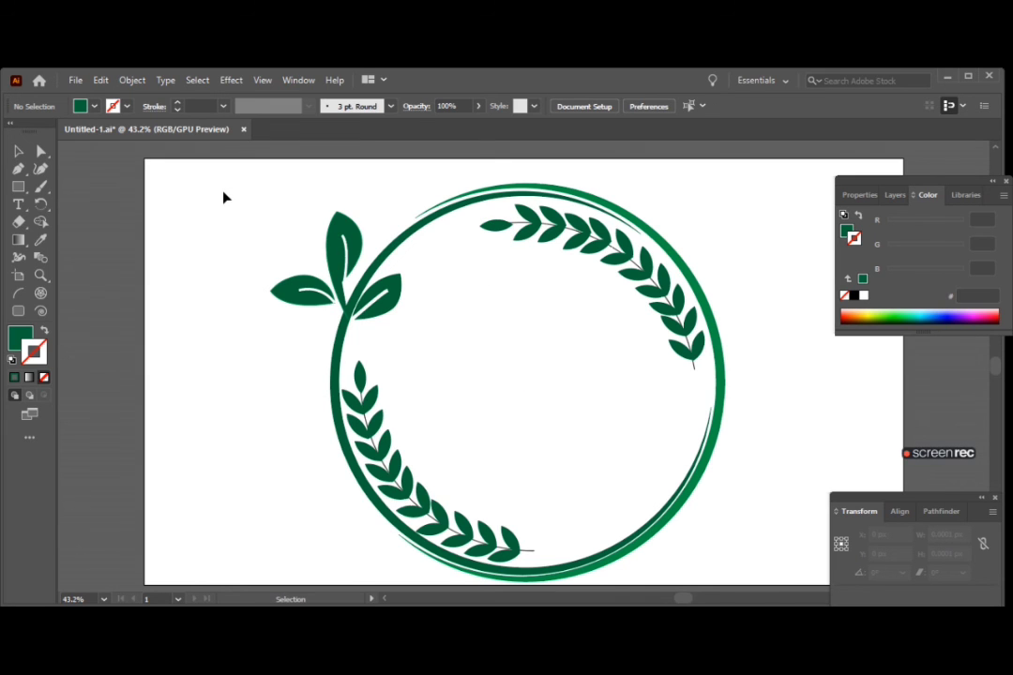
Step: Draw a dark green banner rectangle inside the ring
{"action": "left_click", "coordinate": [18, 185]}
{"action": "left_click_drag", "start_coordinate": [454, 331], "coordinate": [661, 377]}
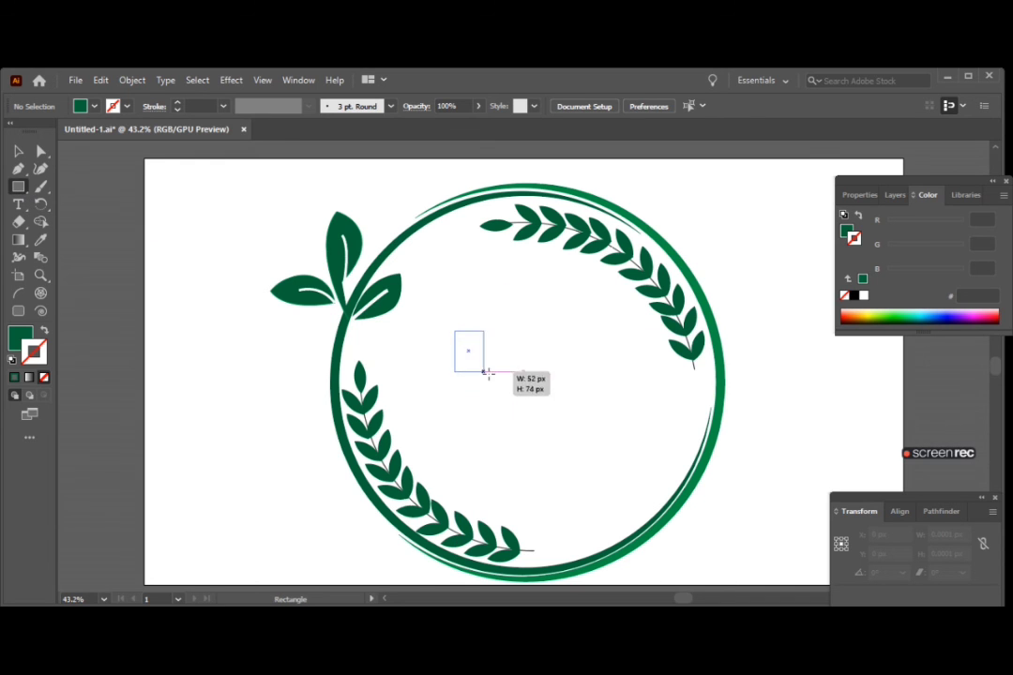
{"action": "left_click_drag", "start_coordinate": [561, 357], "coordinate": [544, 381]}
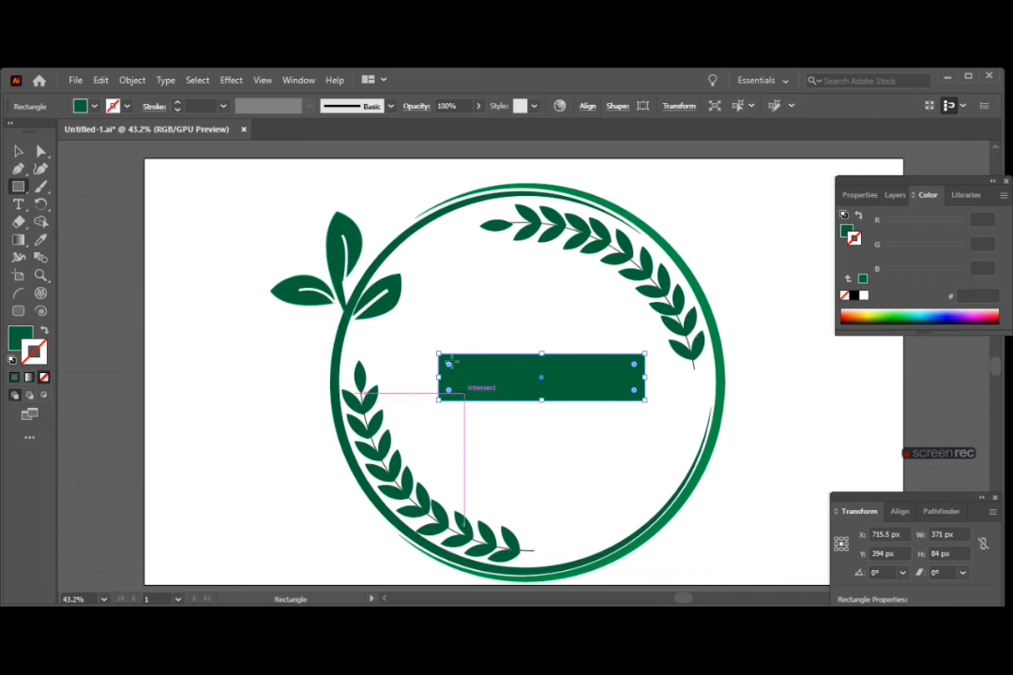
Step: Pull the rectangle's top-left and top-right corner points outward to widen its top edge
{"action": "key", "text": "a"}
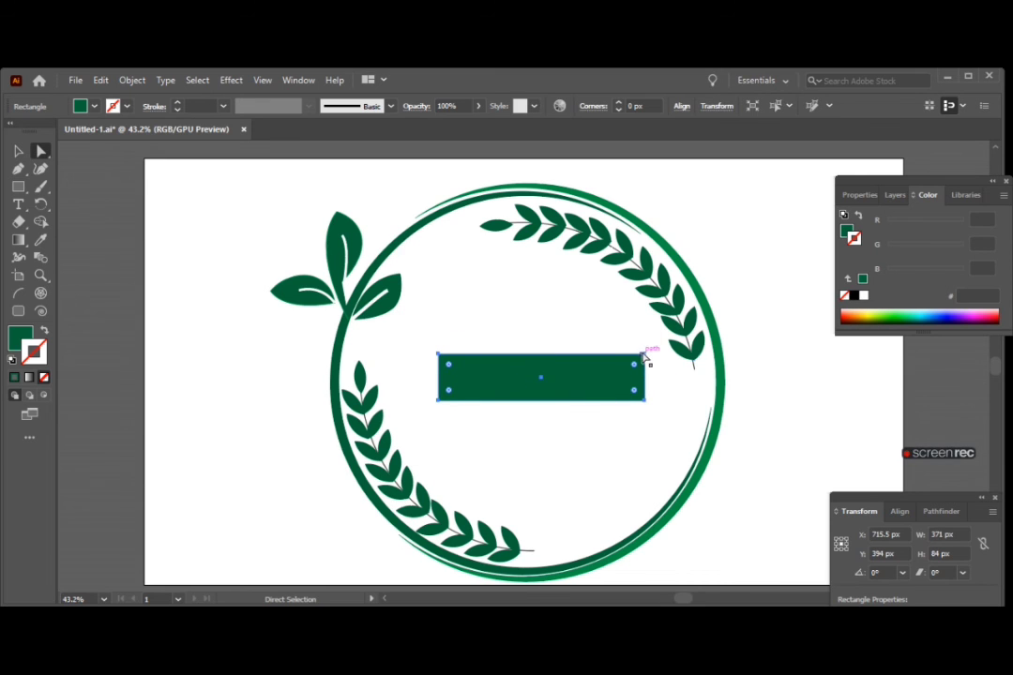
{"action": "left_click", "coordinate": [645, 354]}
{"action": "left_click_drag", "start_coordinate": [644, 355], "coordinate": [645, 360]}
{"action": "left_click_drag", "start_coordinate": [442, 357], "coordinate": [432, 355]}
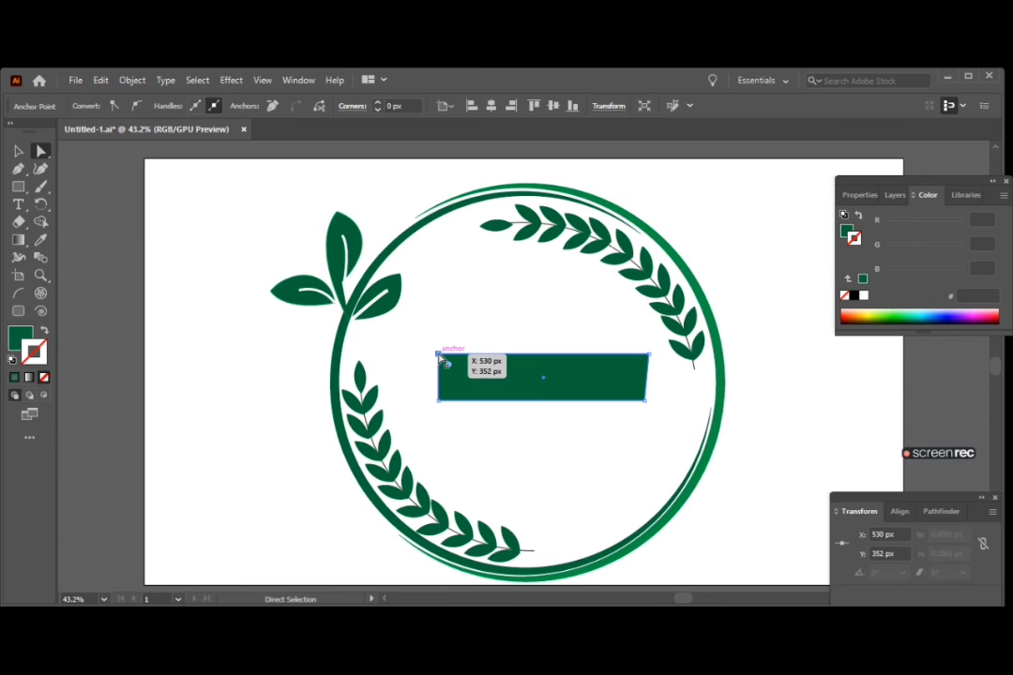
{"action": "left_click", "coordinate": [649, 357]}
{"action": "left_click_drag", "start_coordinate": [651, 358], "coordinate": [655, 356]}
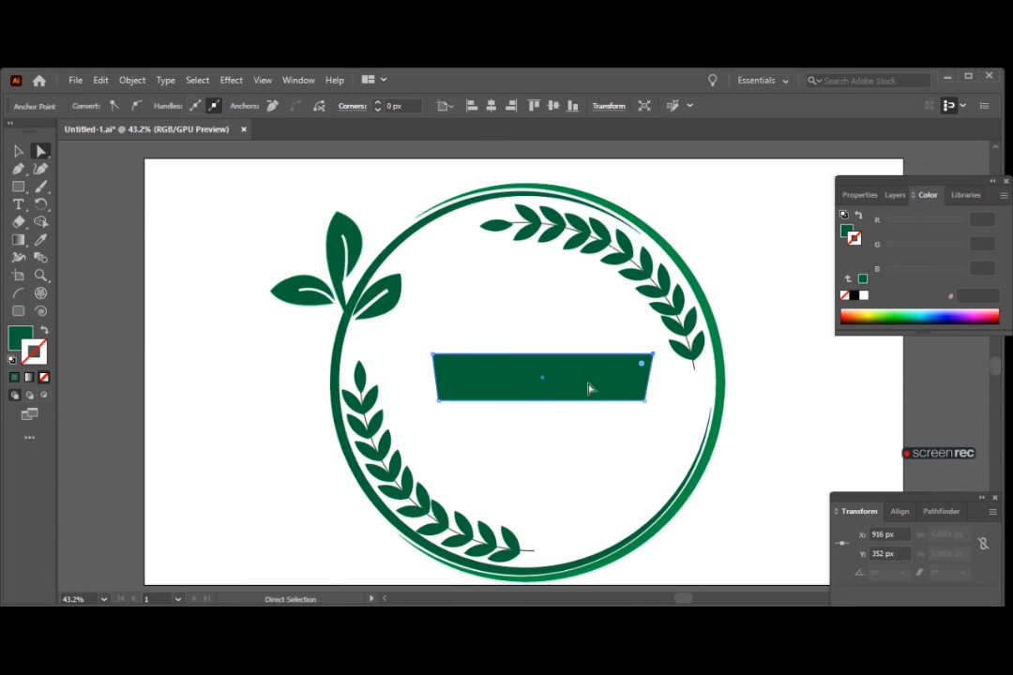
{"action": "left_click", "coordinate": [432, 356]}
{"action": "left_click_drag", "start_coordinate": [430, 356], "coordinate": [424, 356]}
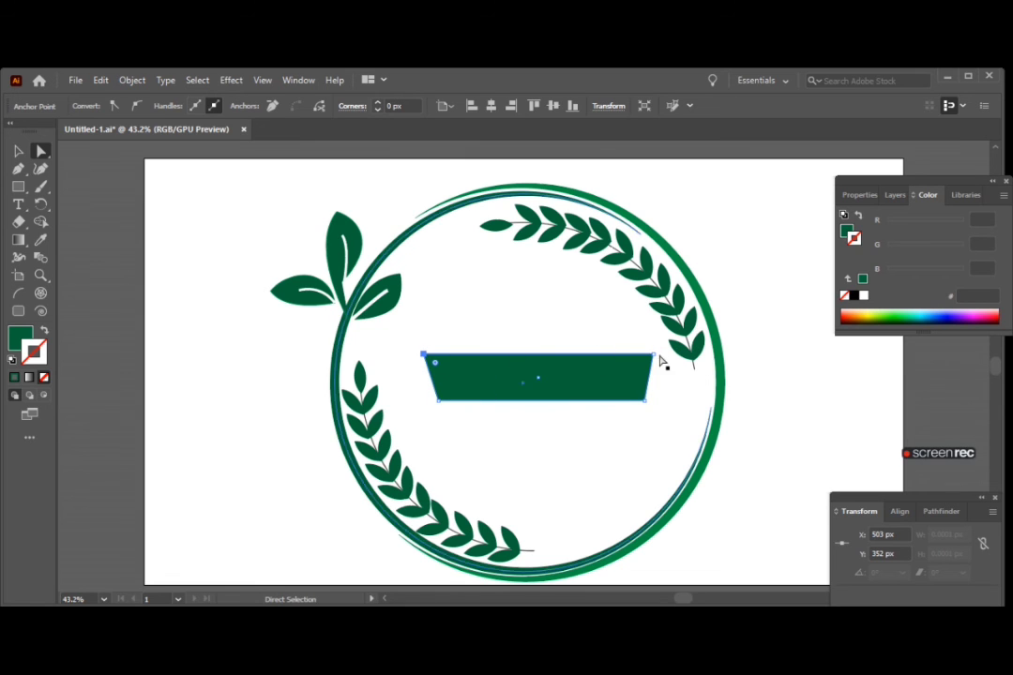
Step: Widen the top corners slightly more, then centre the rectangle at about 420 × 105.5 px
{"action": "left_click_drag", "start_coordinate": [656, 357], "coordinate": [660, 356]}
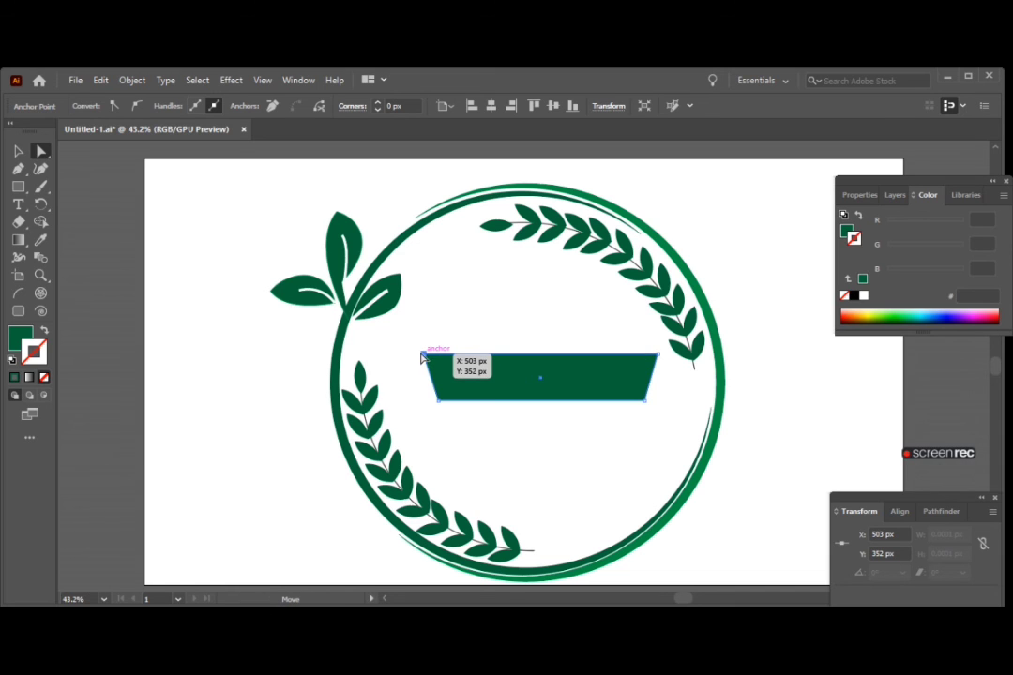
{"action": "left_click_drag", "start_coordinate": [422, 357], "coordinate": [419, 357]}
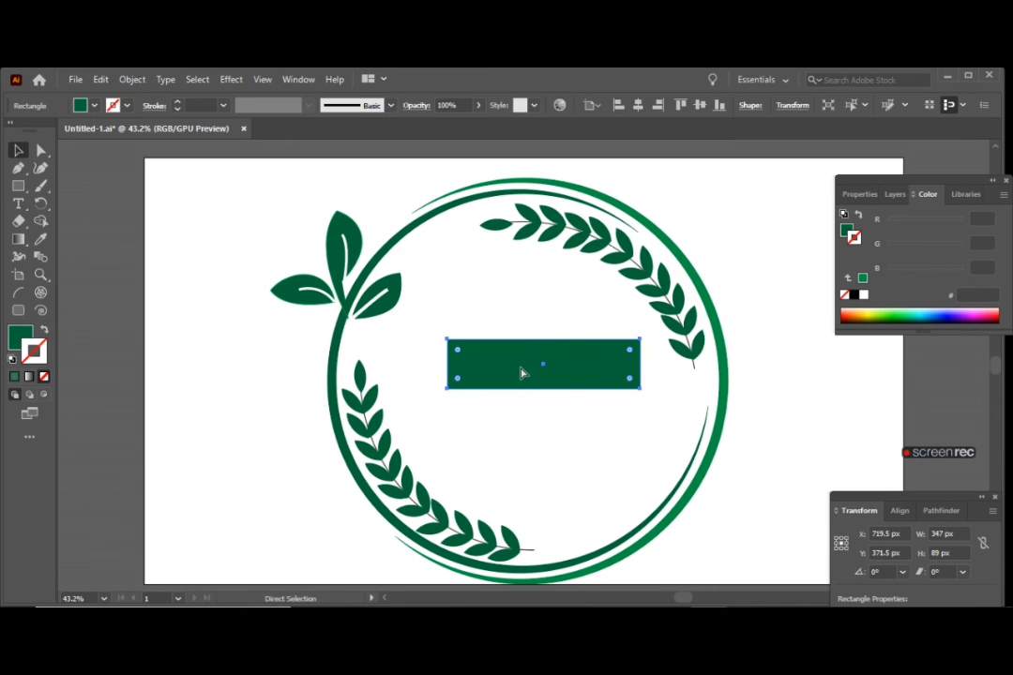
{"action": "left_click_drag", "start_coordinate": [523, 373], "coordinate": [501, 376]}
{"action": "left_click_drag", "start_coordinate": [620, 389], "coordinate": [661, 398]}
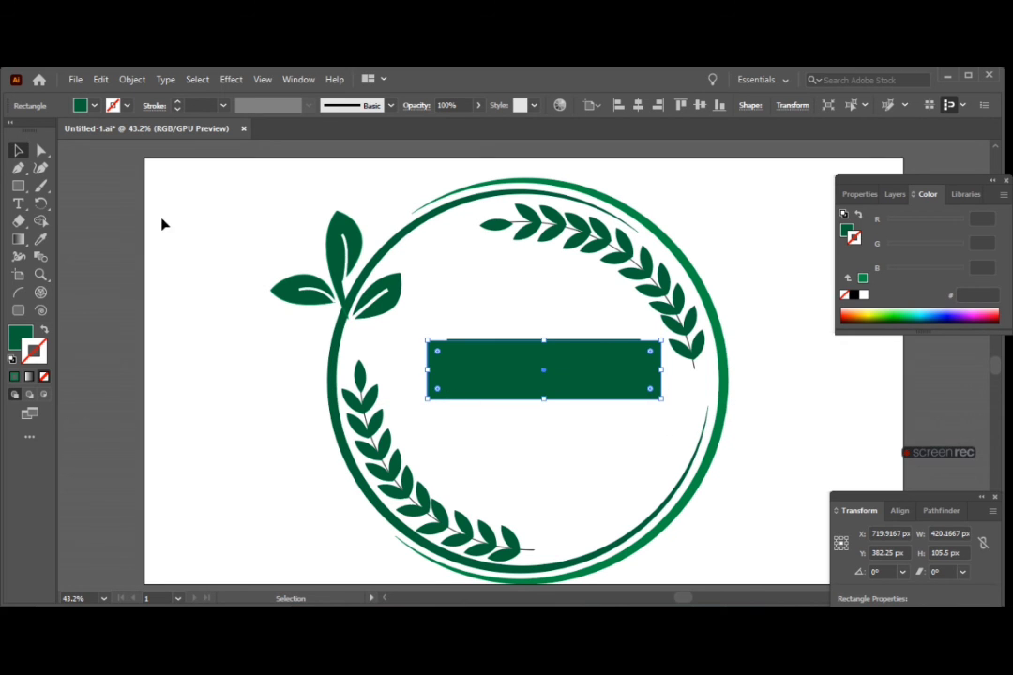
Step: Alt-drag a lower copy of the rectangle and flare its two top corners outward
{"action": "left_click", "coordinate": [39, 152]}
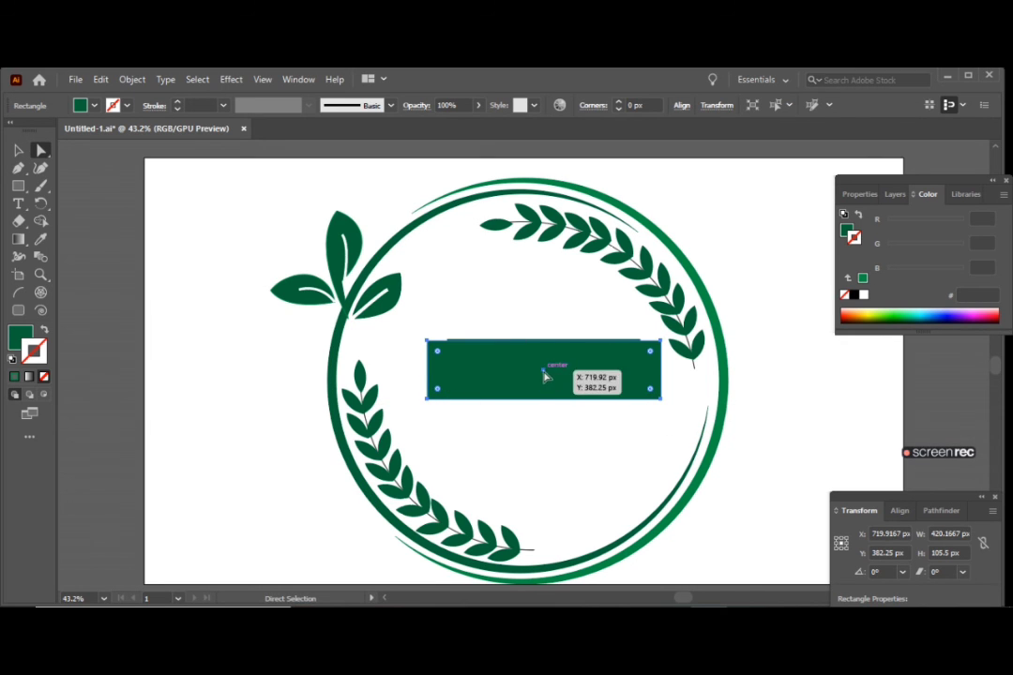
{"action": "left_click", "coordinate": [17, 151]}
{"action": "left_click_drag", "start_coordinate": [545, 373], "coordinate": [533, 394]}
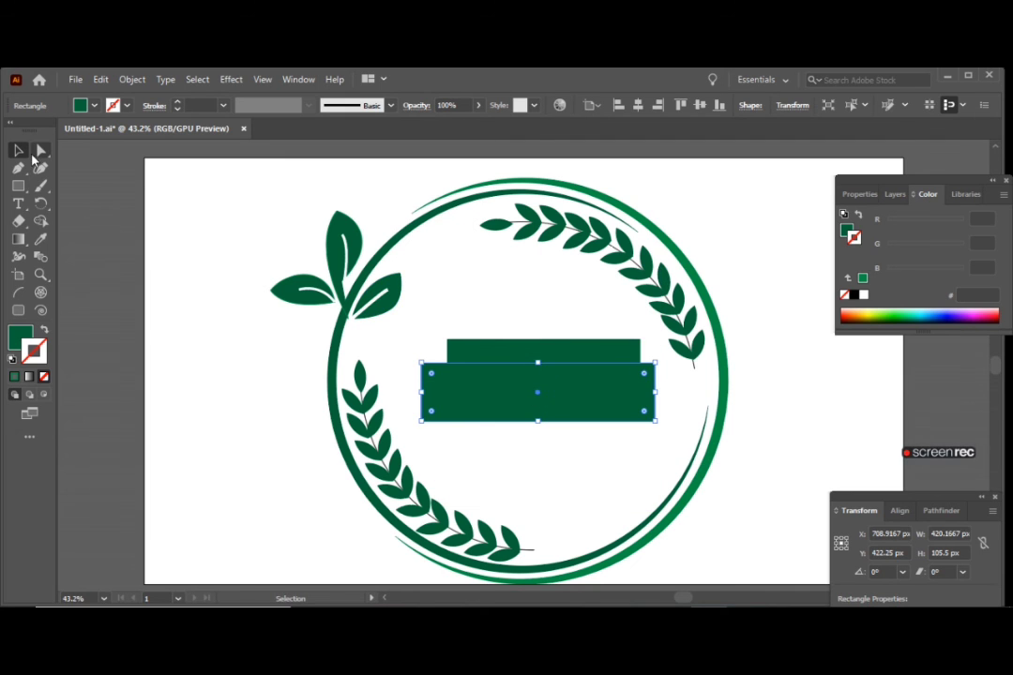
{"action": "left_click", "coordinate": [40, 150]}
{"action": "left_click_drag", "start_coordinate": [655, 363], "coordinate": [668, 365]}
{"action": "left_click_drag", "start_coordinate": [420, 364], "coordinate": [408, 363]}
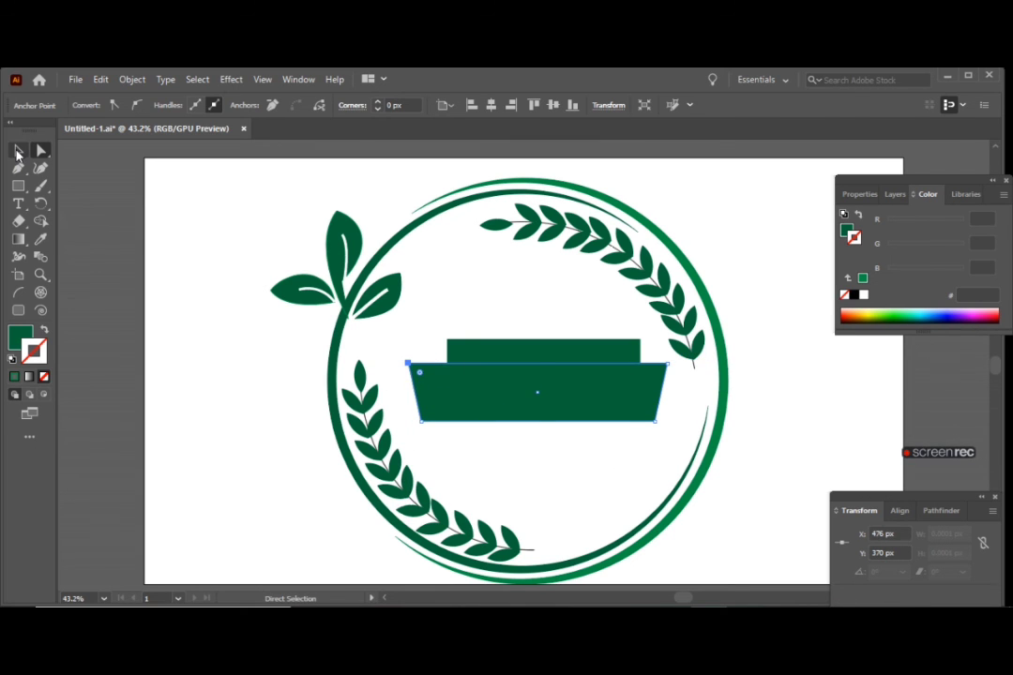
Step: Draw a V-shaped notch path over the trapezoid's right end with the Pen tool
{"action": "left_click", "coordinate": [18, 169]}
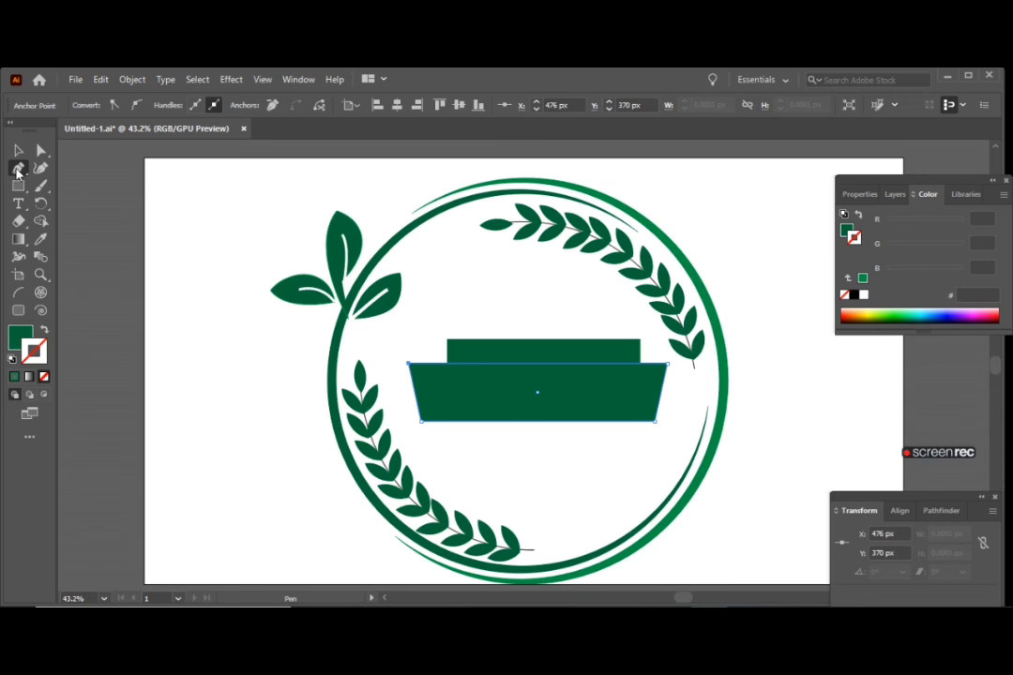
{"action": "left_click", "coordinate": [18, 151]}
{"action": "left_click", "coordinate": [107, 225]}
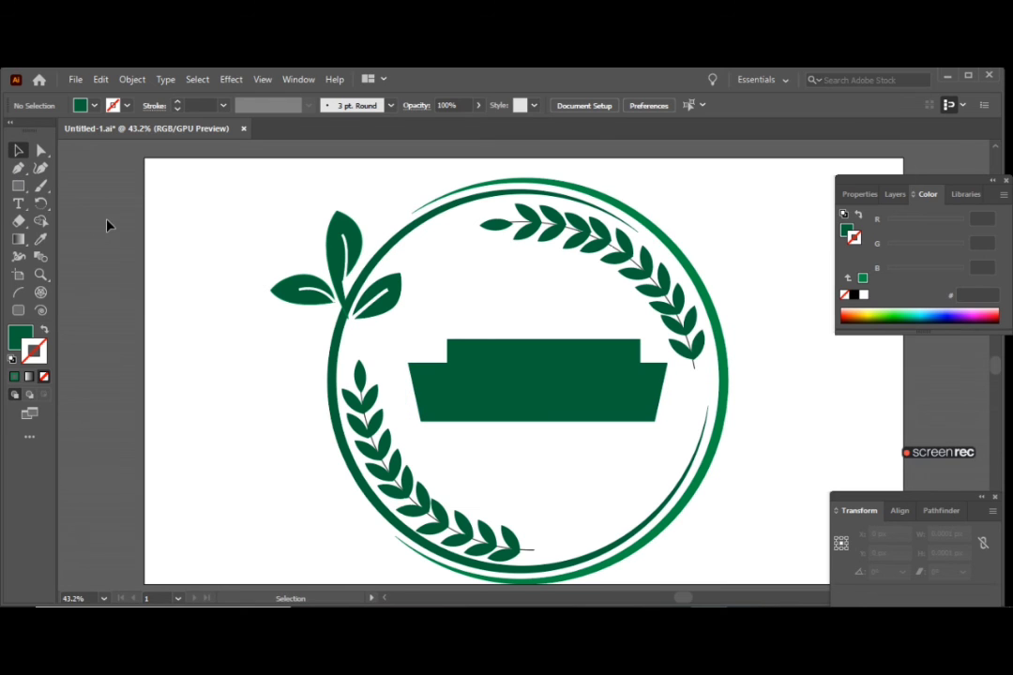
{"action": "left_click", "coordinate": [18, 168]}
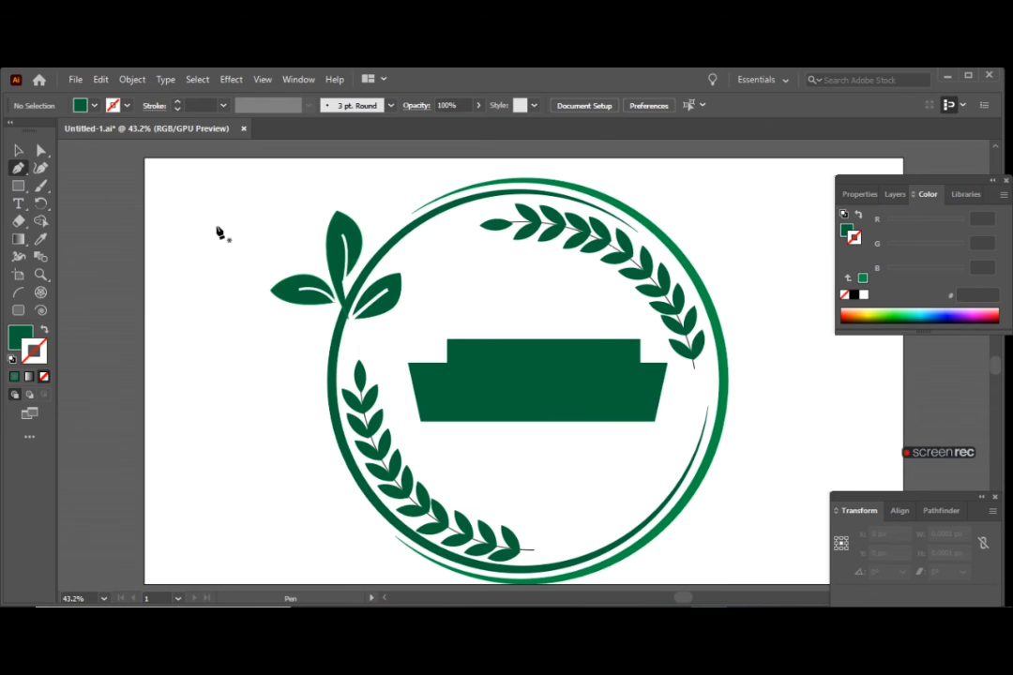
{"action": "left_click", "coordinate": [665, 364]}
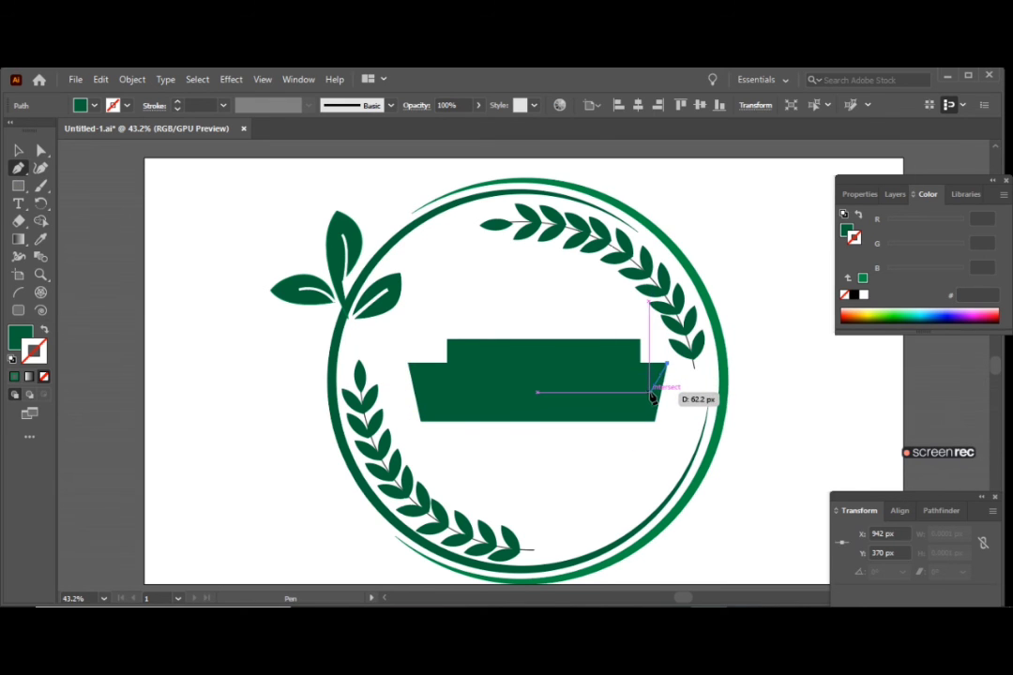
{"action": "left_click", "coordinate": [650, 395]}
{"action": "left_click", "coordinate": [655, 423]}
{"action": "left_click", "coordinate": [421, 421]}
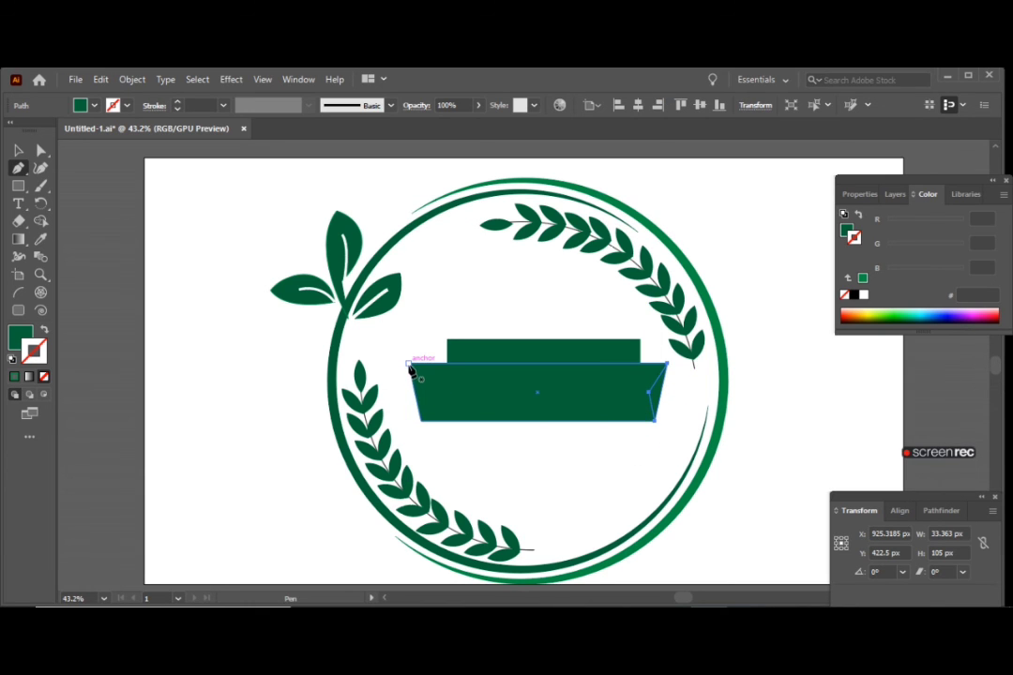
{"action": "left_click", "coordinate": [409, 364]}
Step: Draw the left-end notch path and select it together with the lower trapezoid
{"action": "left_click", "coordinate": [408, 363]}
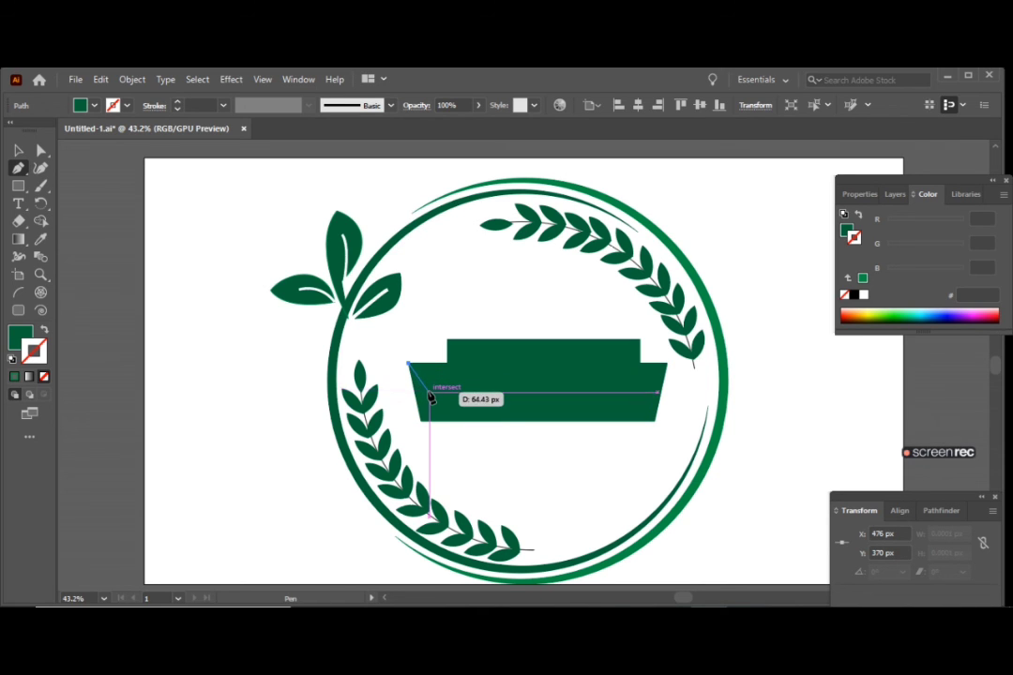
{"action": "left_click", "coordinate": [428, 394]}
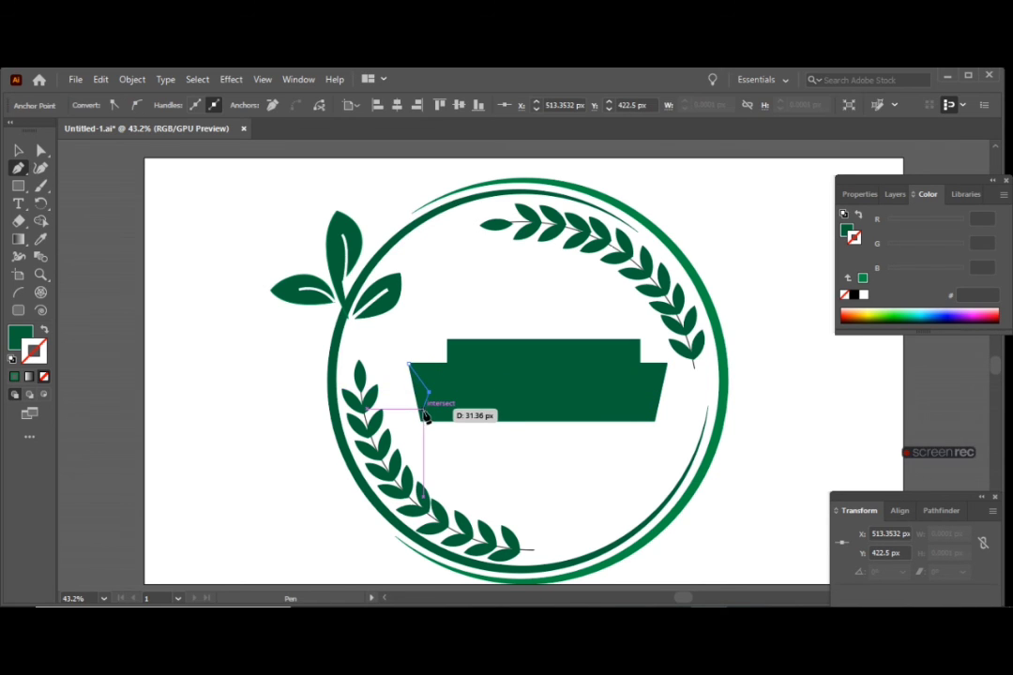
{"action": "left_click", "coordinate": [421, 421]}
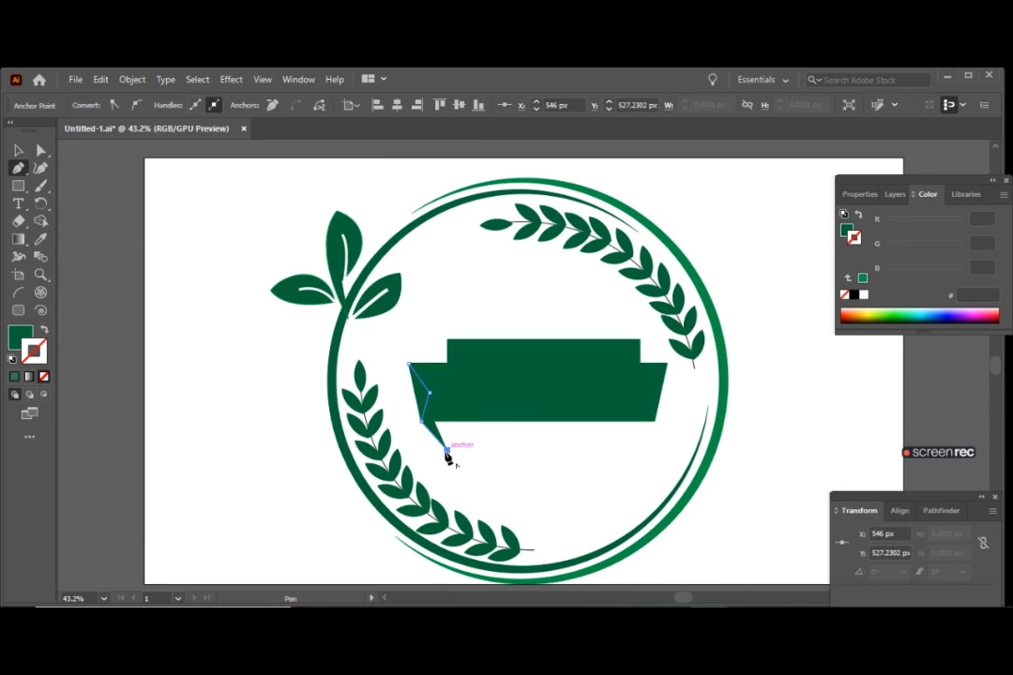
{"action": "key", "text": "Escape"}
{"action": "left_click", "coordinate": [18, 150]}
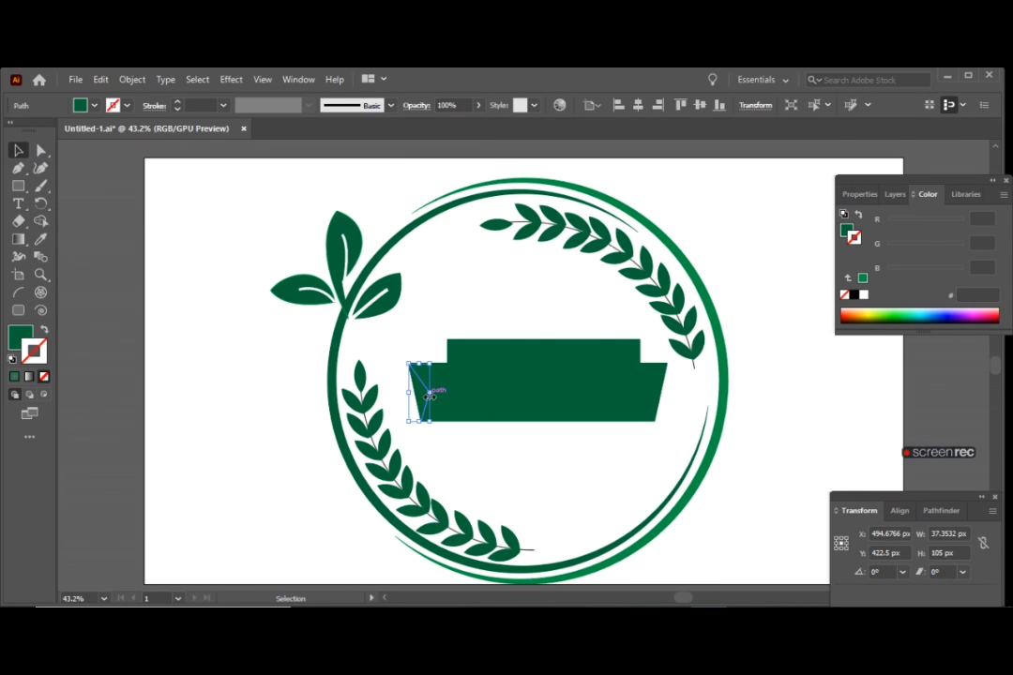
{"action": "left_click", "coordinate": [459, 404], "text": "shift"}
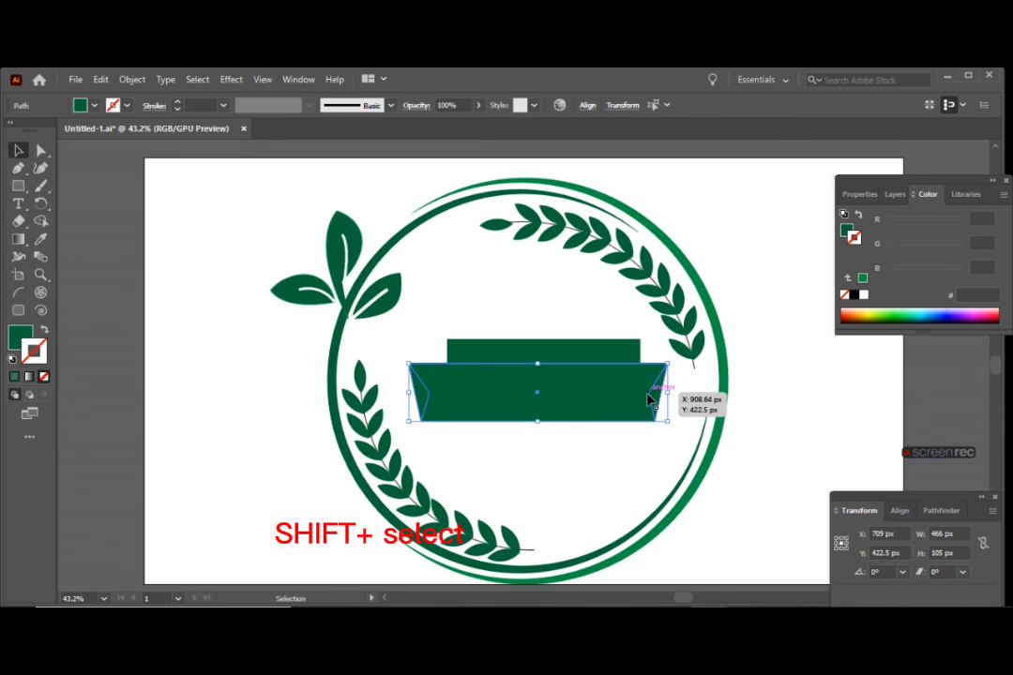
Step: Use Shape Builder to fill the banner's middle region light green (39B54A)
{"action": "key", "text": "shift+m"}
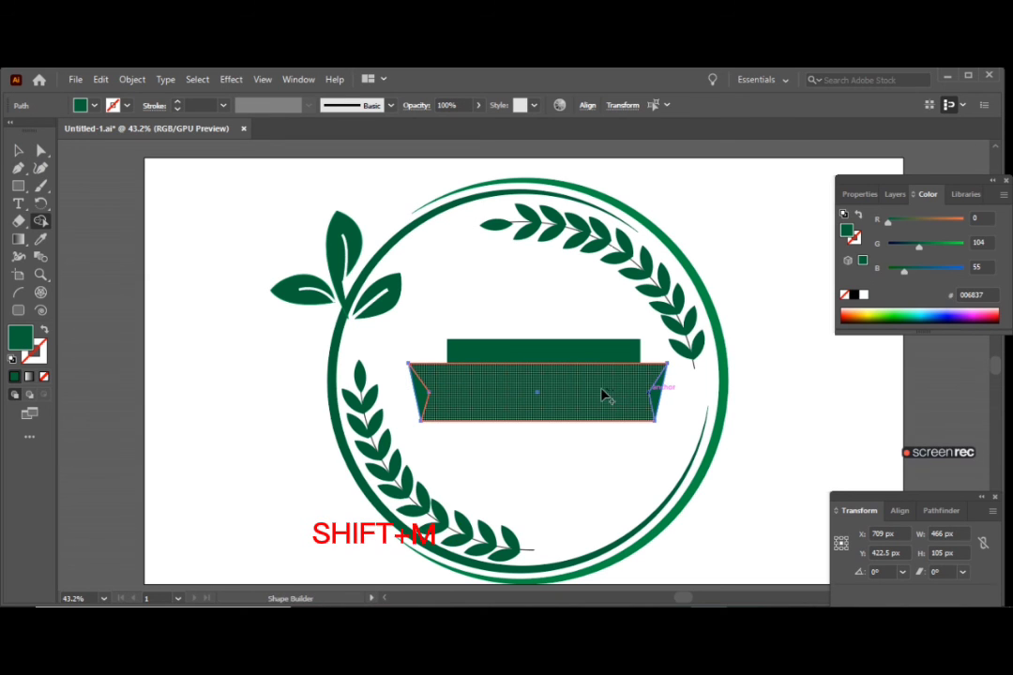
{"action": "left_click", "coordinate": [603, 395]}
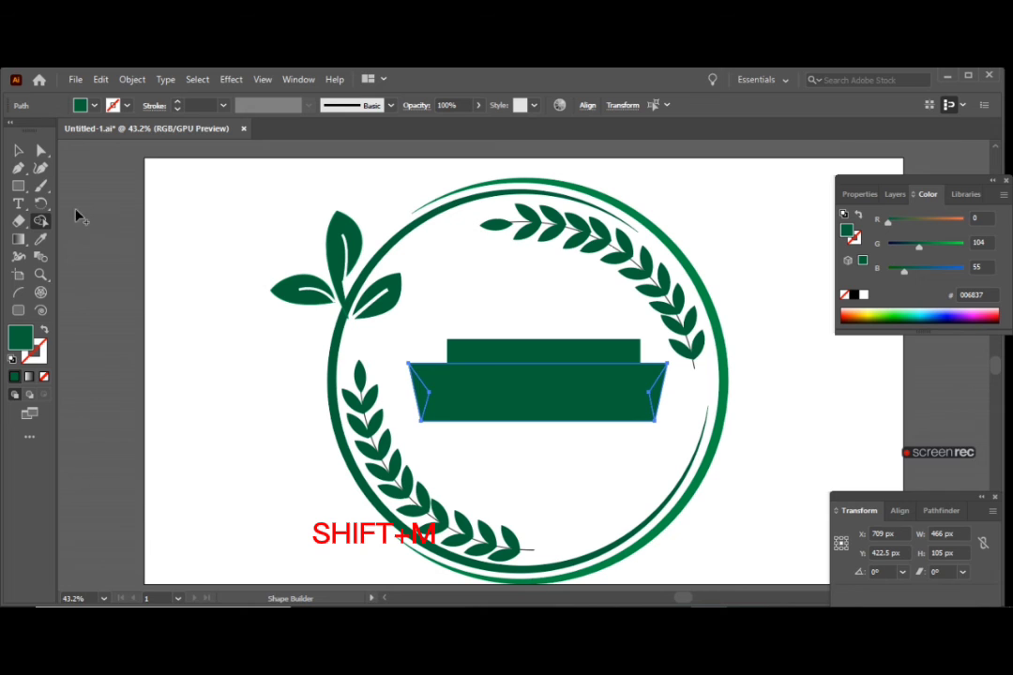
{"action": "left_click", "coordinate": [94, 106]}
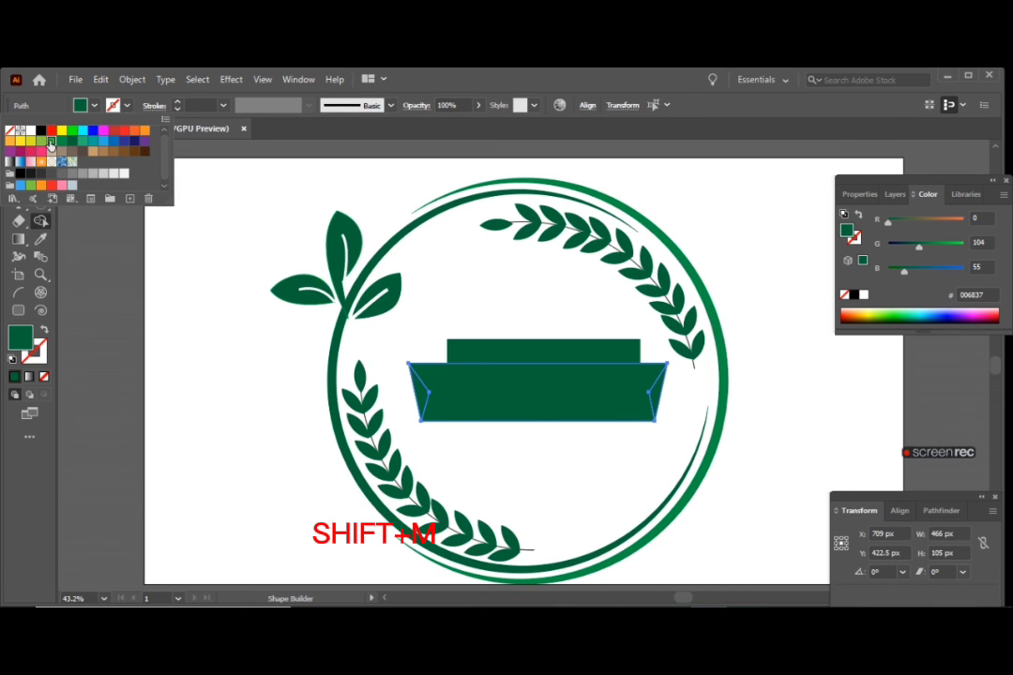
{"action": "left_click", "coordinate": [51, 142]}
{"action": "key", "text": "Escape"}
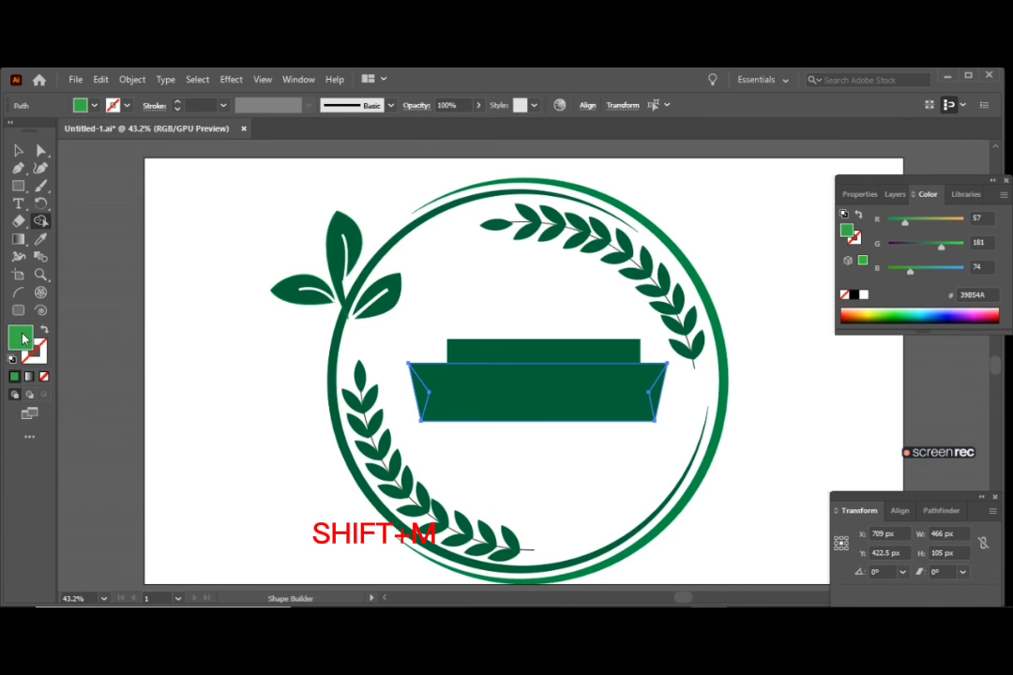
{"action": "left_click", "coordinate": [523, 409]}
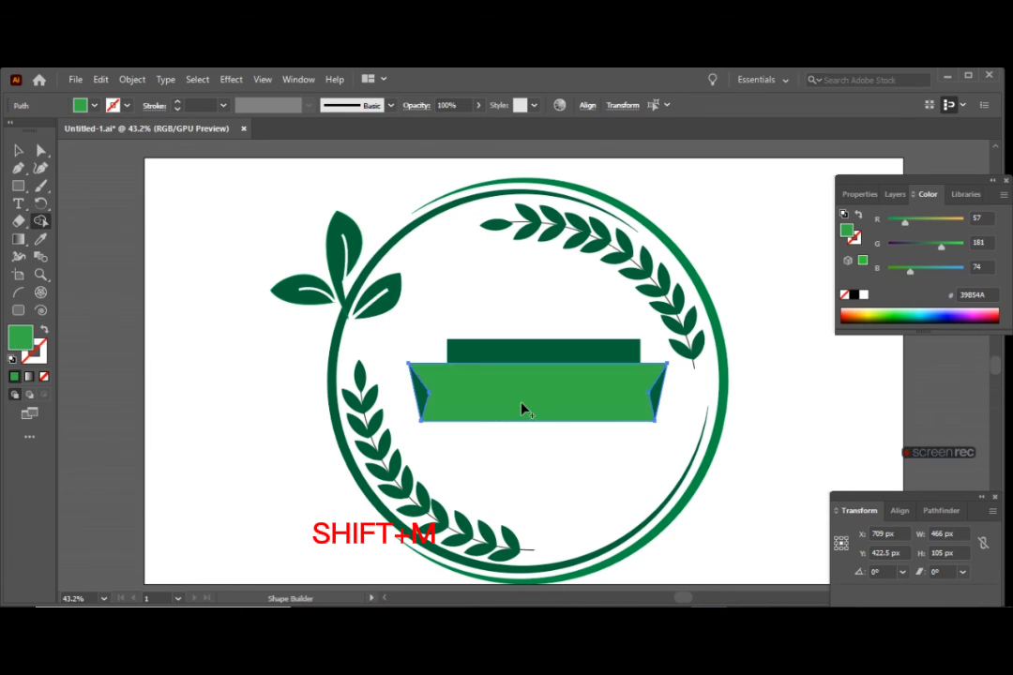
Step: Delete the left and right notch pieces, leaving notched ribbon tails on the banner
{"action": "left_click", "coordinate": [18, 150]}
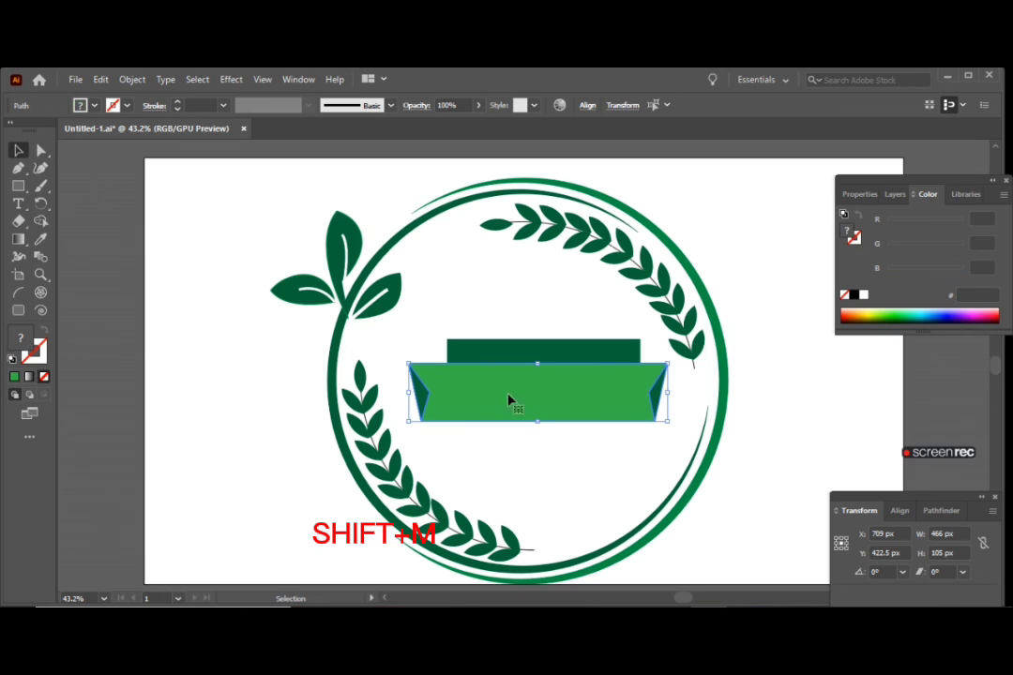
{"action": "left_click", "coordinate": [290, 352]}
{"action": "left_click", "coordinate": [416, 392]}
{"action": "key", "text": "ctrl+shift+a"}
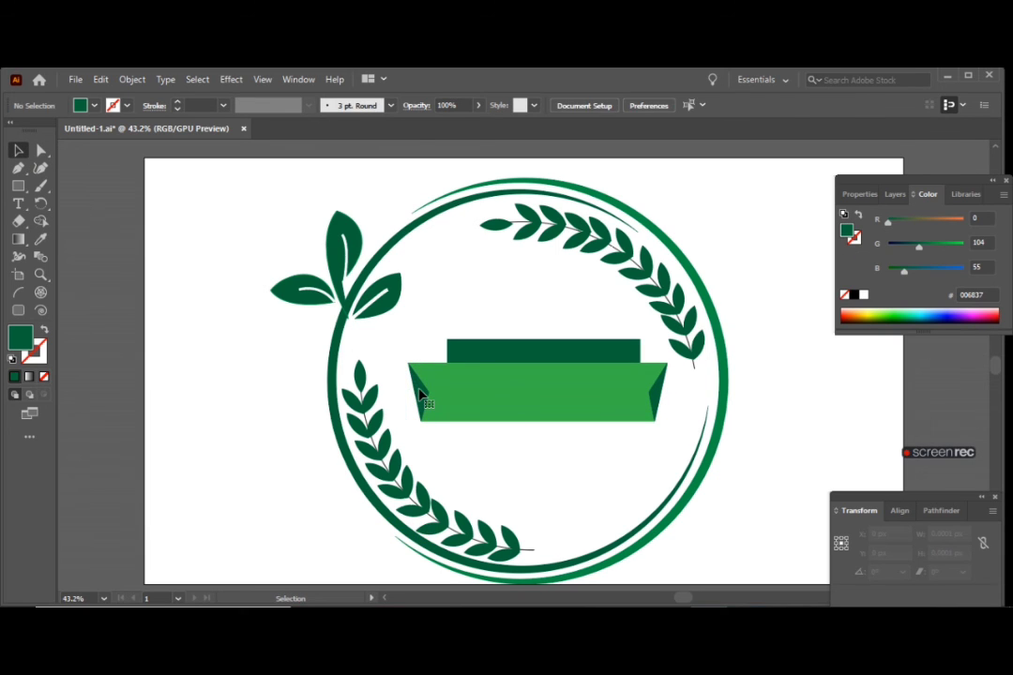
{"action": "left_click", "coordinate": [660, 398]}
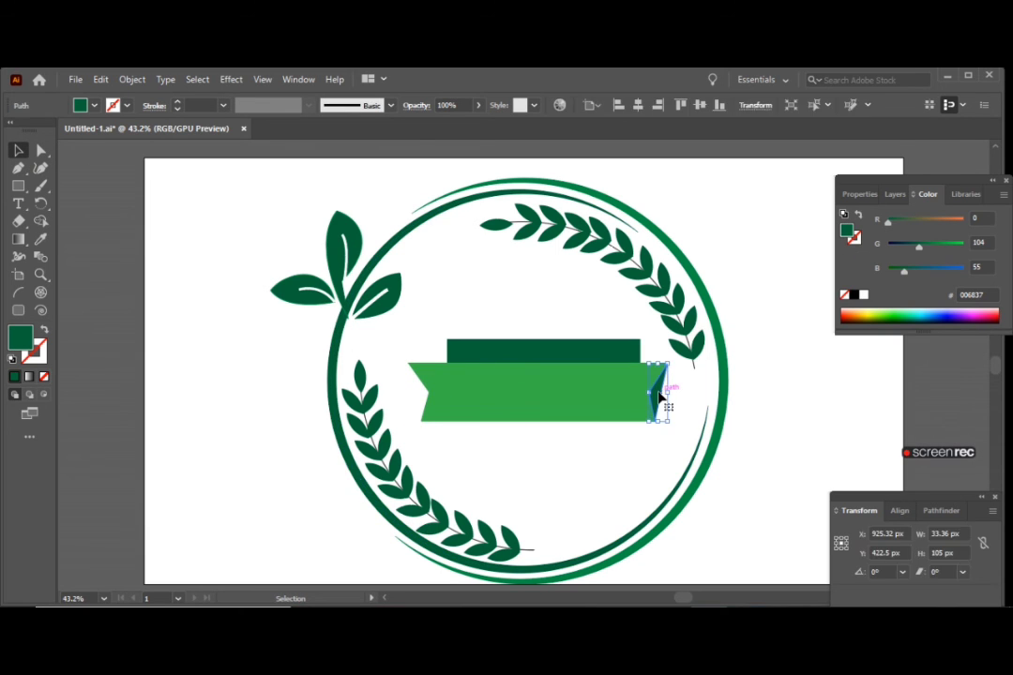
{"action": "key", "text": "Delete"}
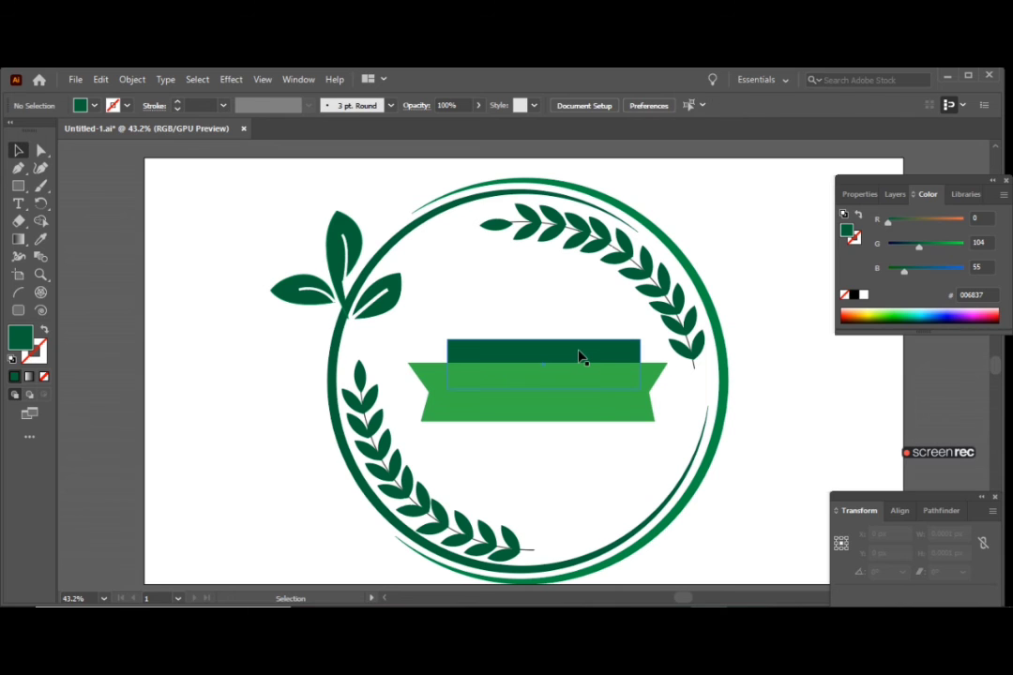
{"action": "left_click", "coordinate": [580, 356]}
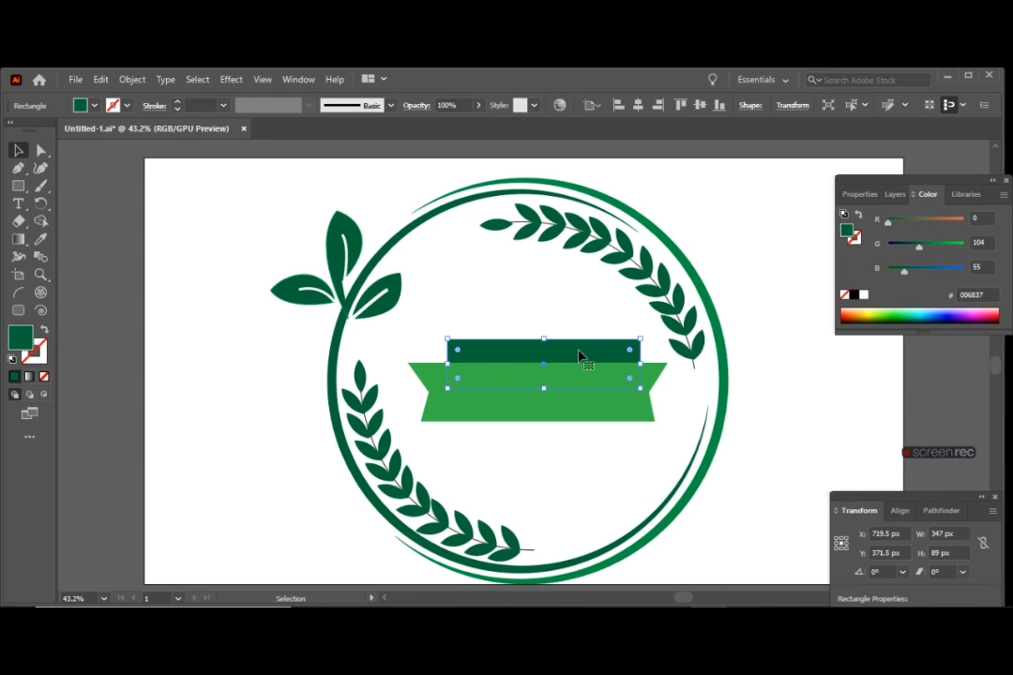
{"action": "left_click", "coordinate": [581, 411]}
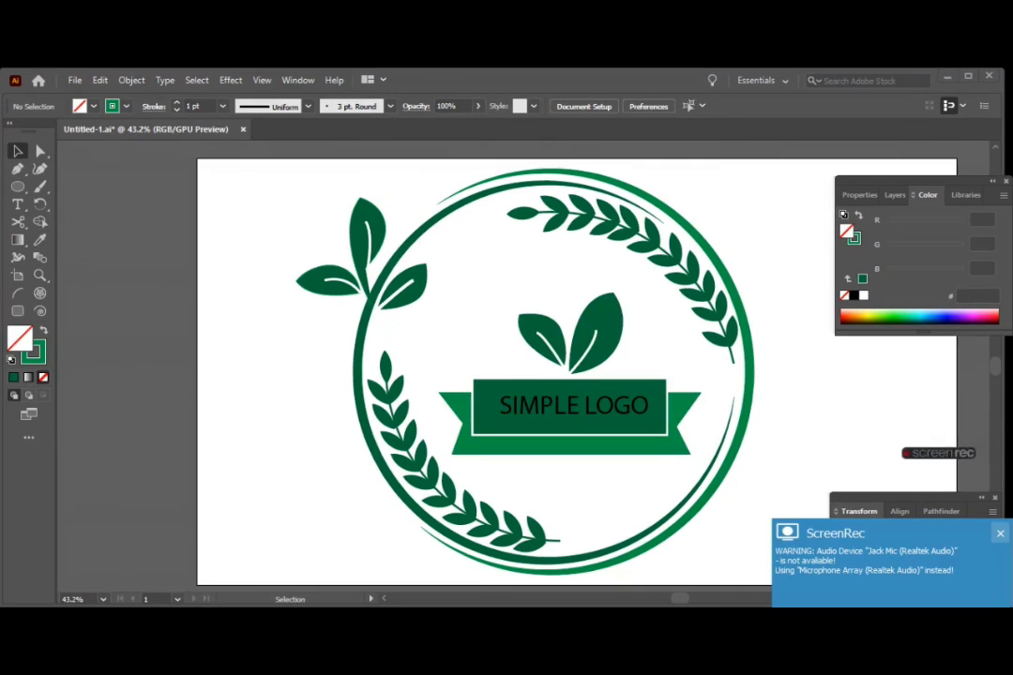